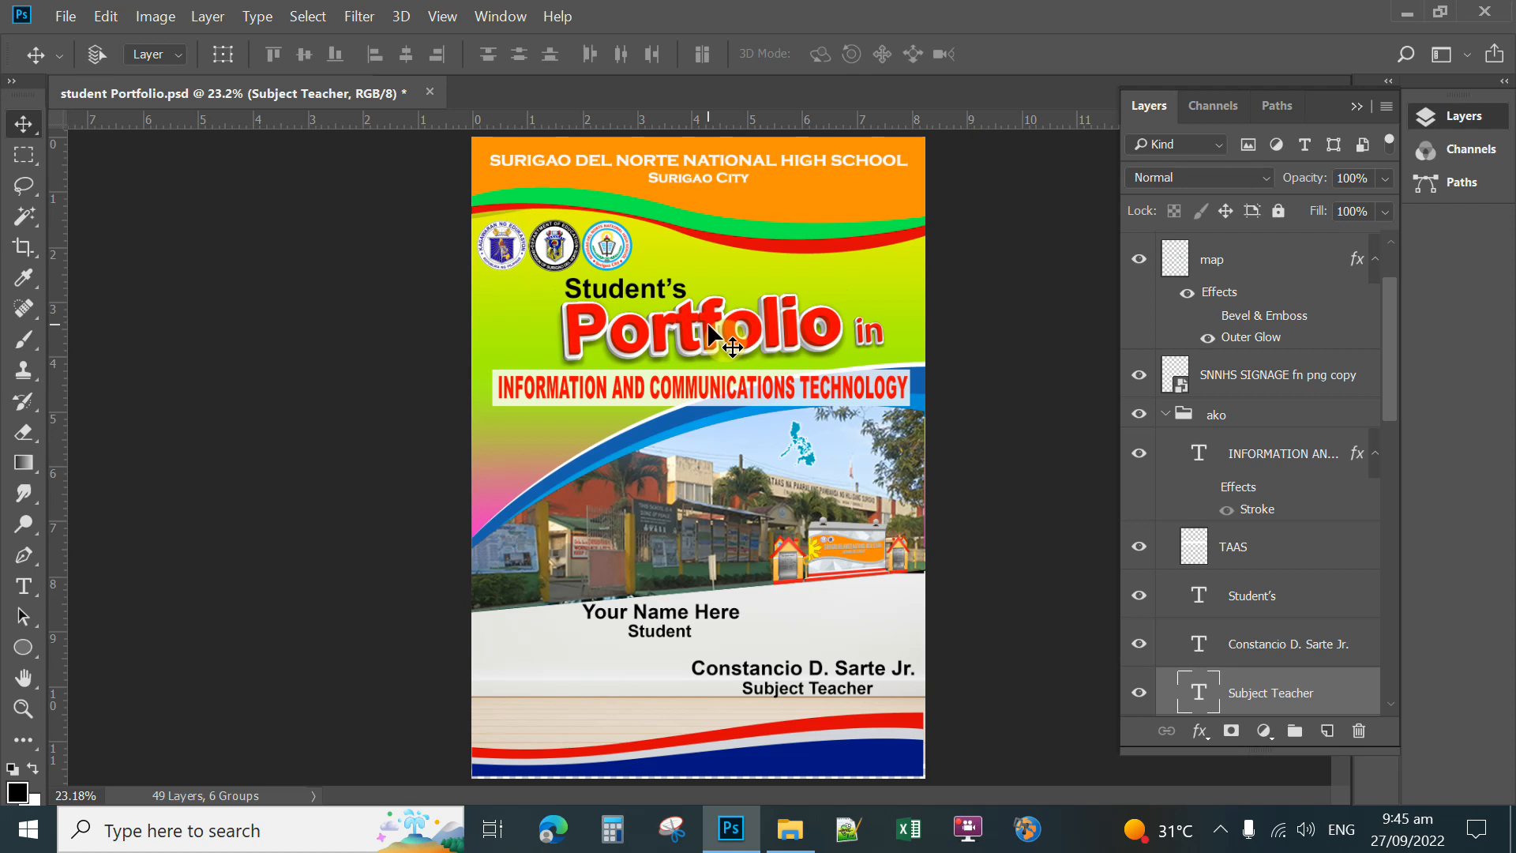
- Hide the layer holding the red "Portfolio" title on the cover
{"action": "key", "text": "ctrl"}
{"action": "key", "text": "ctrl"}
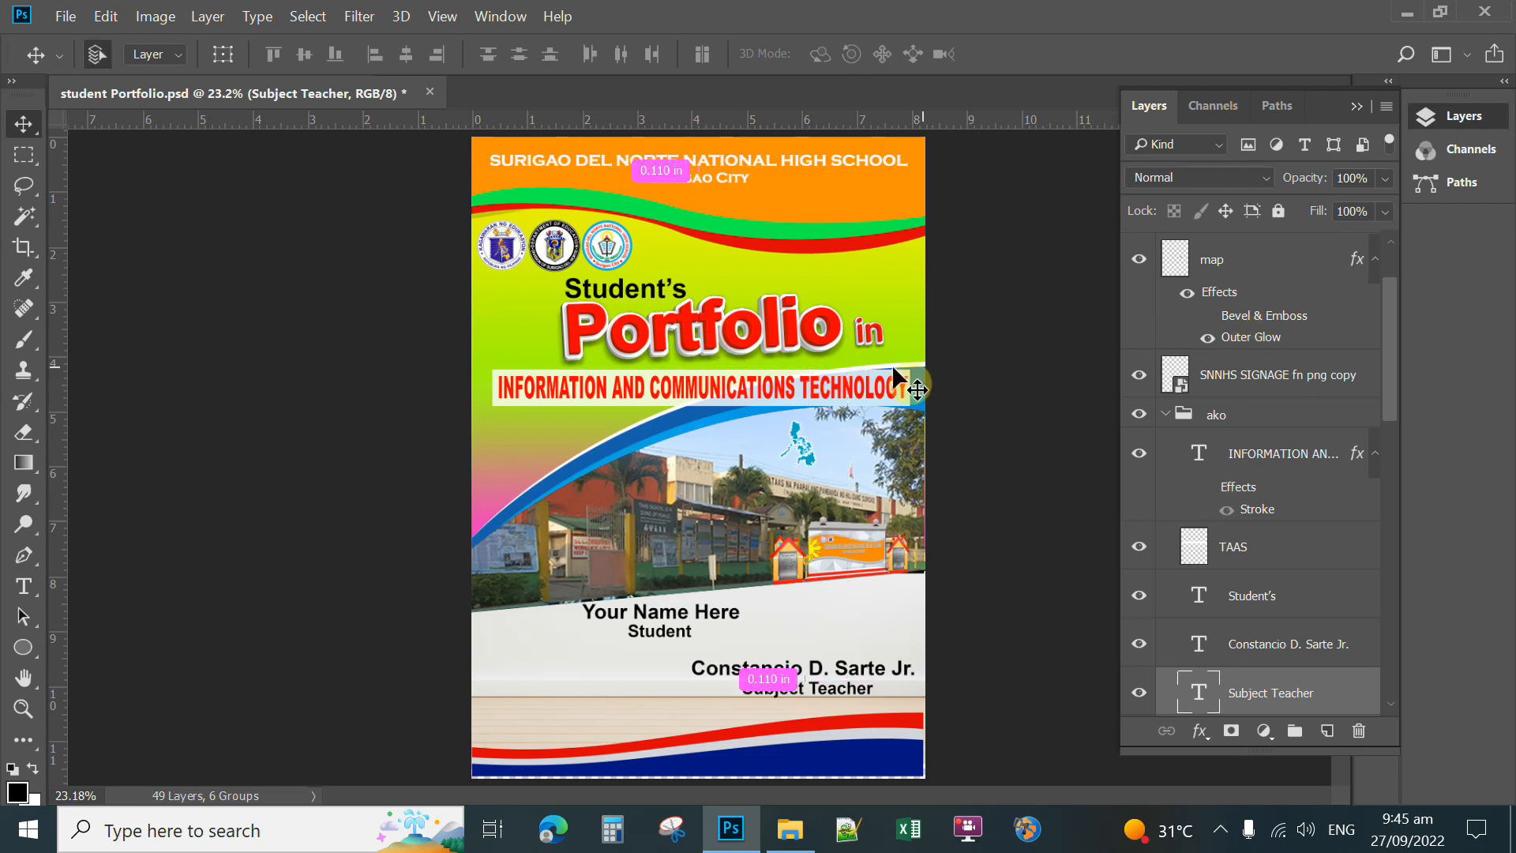
{"action": "left_click", "coordinate": [712, 335], "text": "ctrl"}
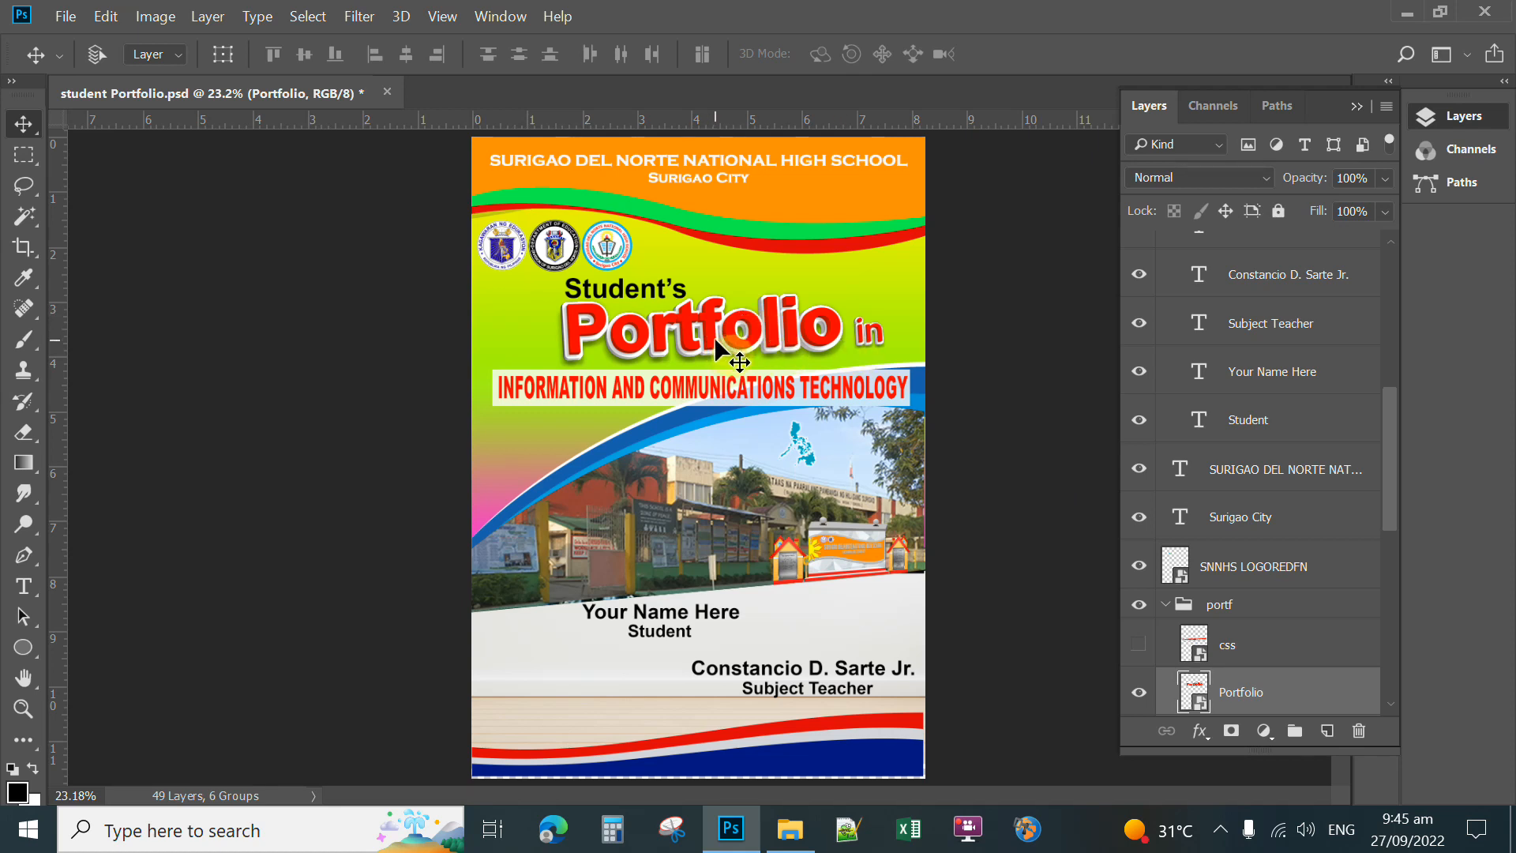
{"action": "left_click", "coordinate": [1139, 695]}
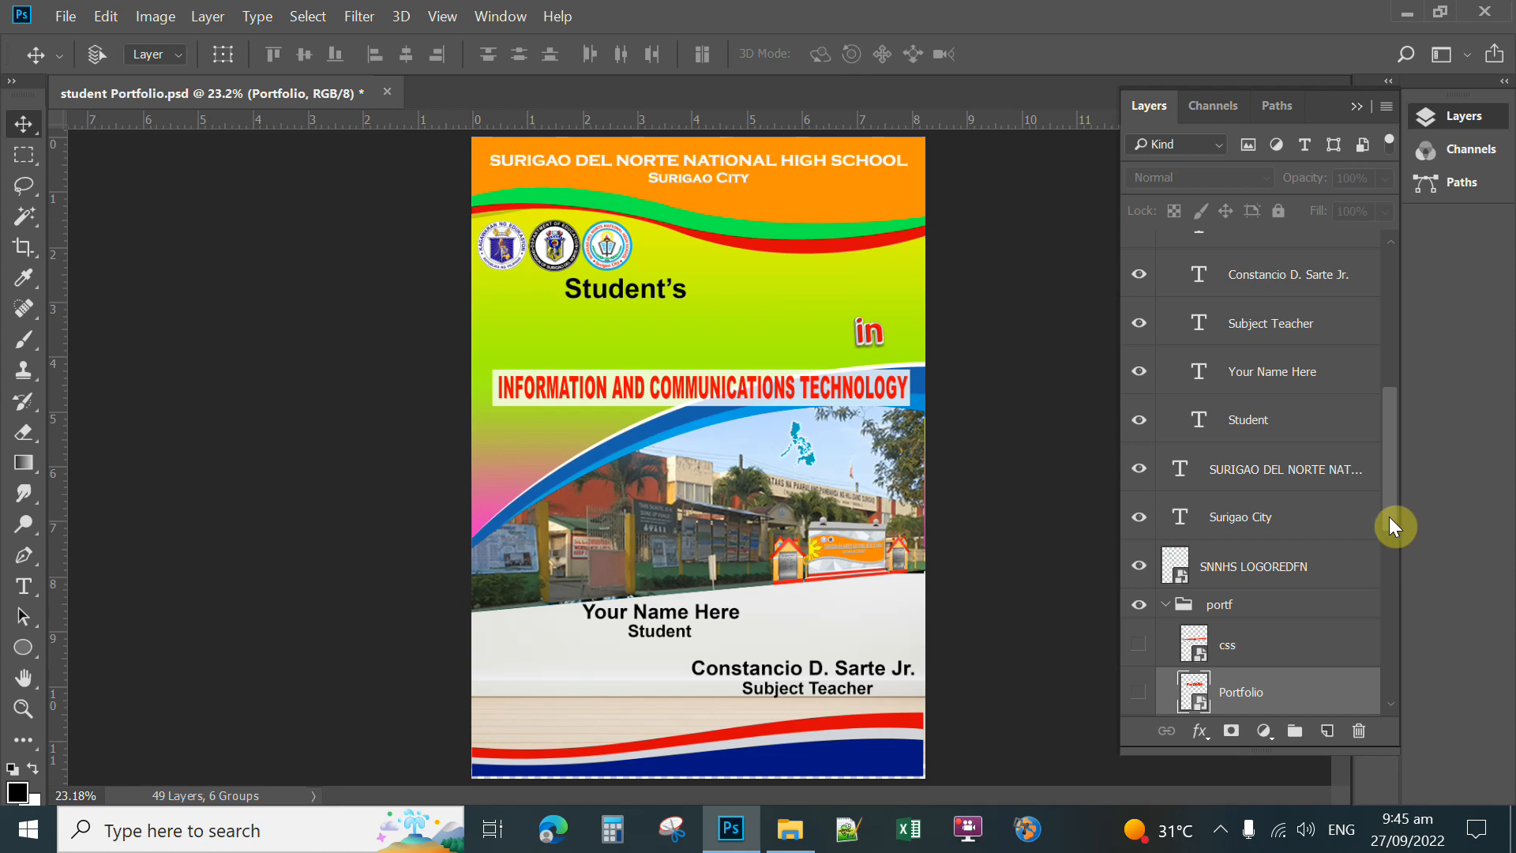
- Add a new layer above "bots copy" and rename it "imageto text"
{"action": "left_click_drag", "start_coordinate": [1390, 516], "coordinate": [1401, 339]}
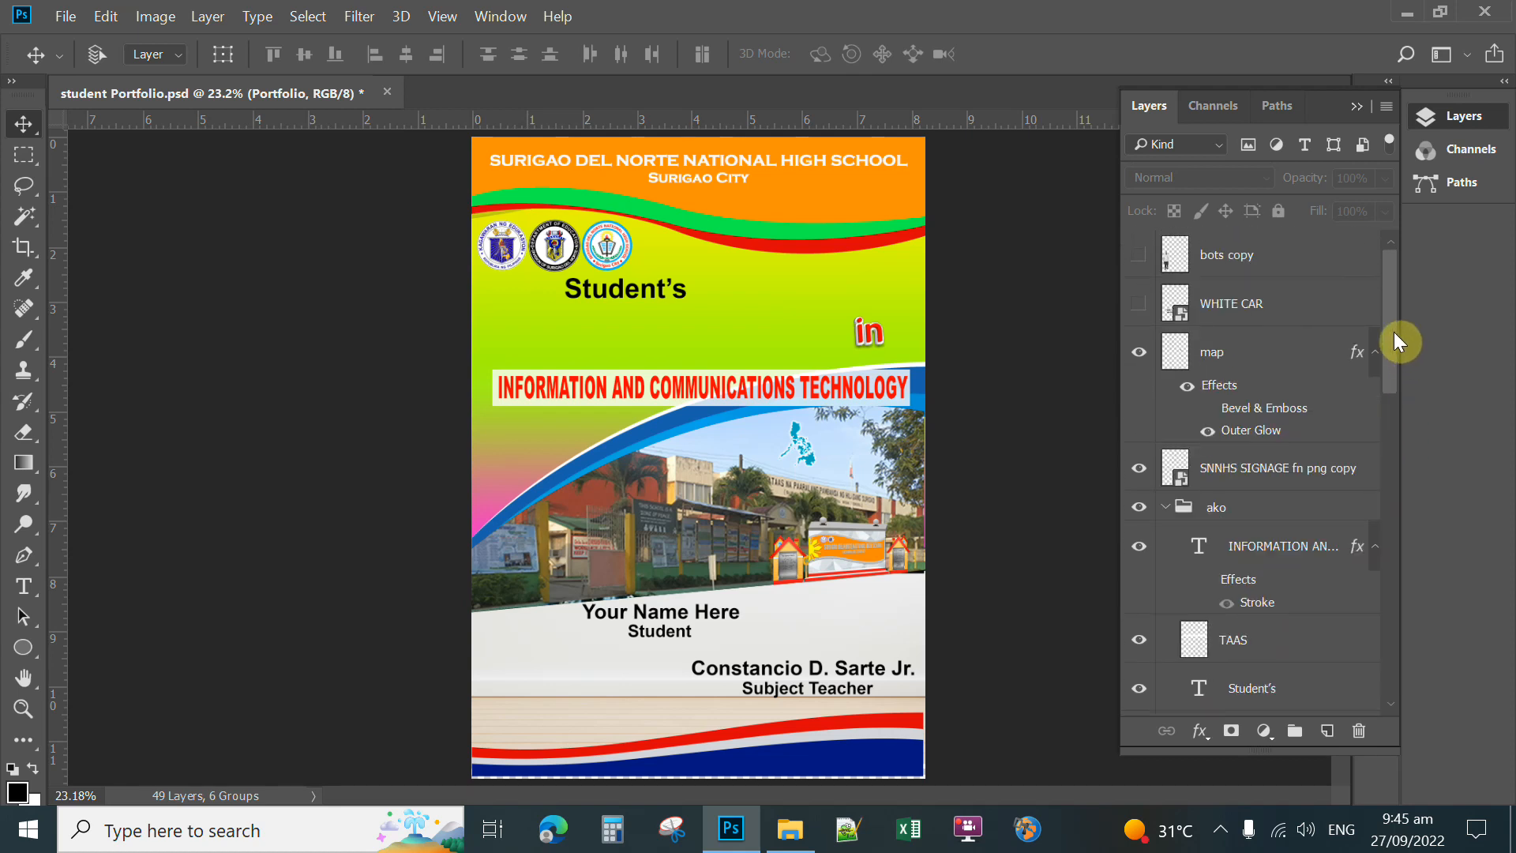
{"action": "left_click", "coordinate": [1232, 255]}
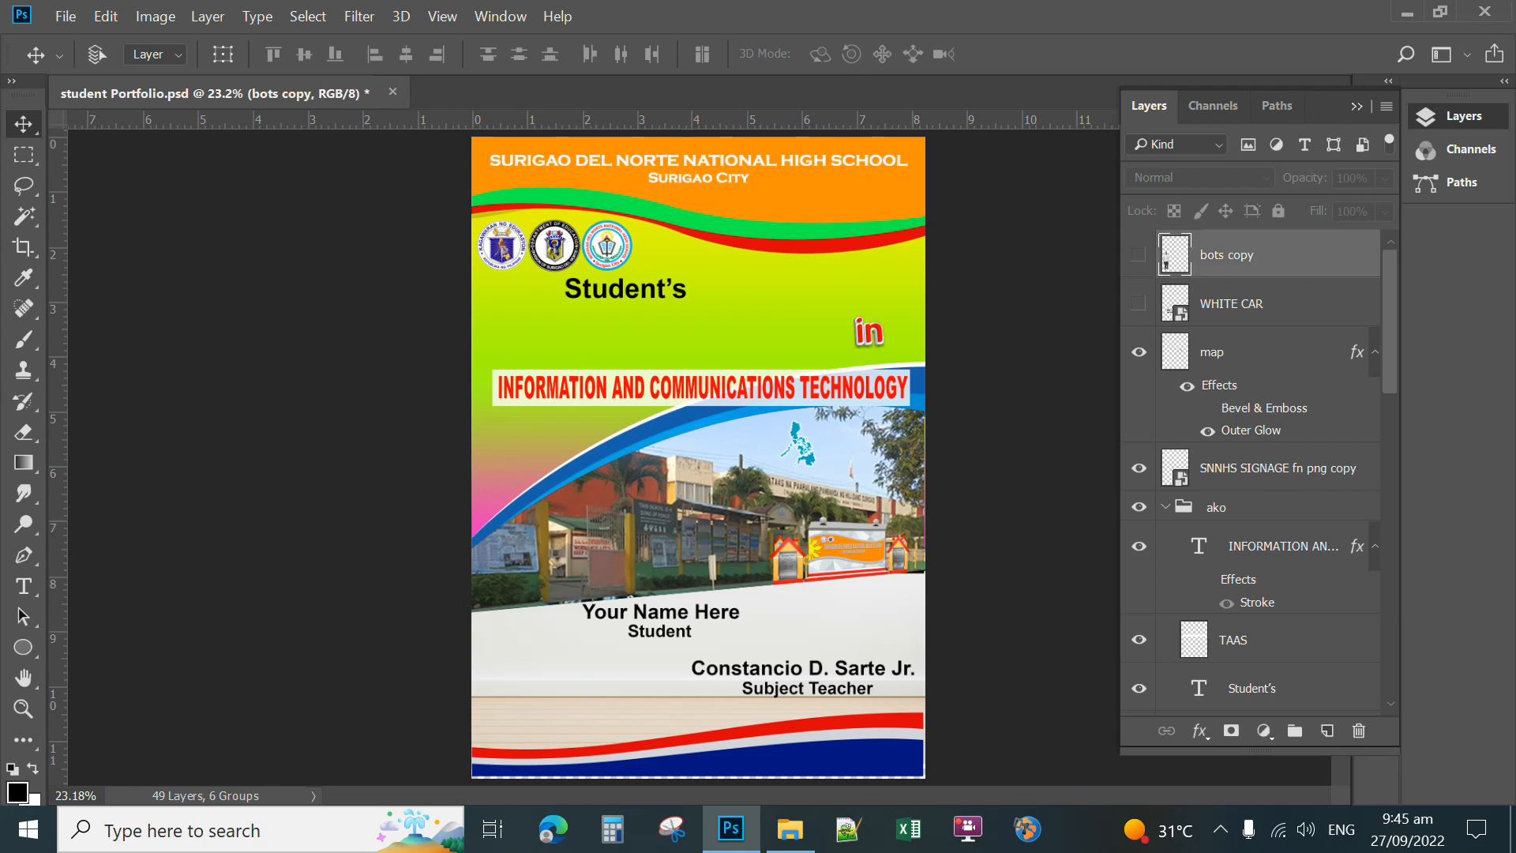
{"action": "left_click", "coordinate": [1328, 732]}
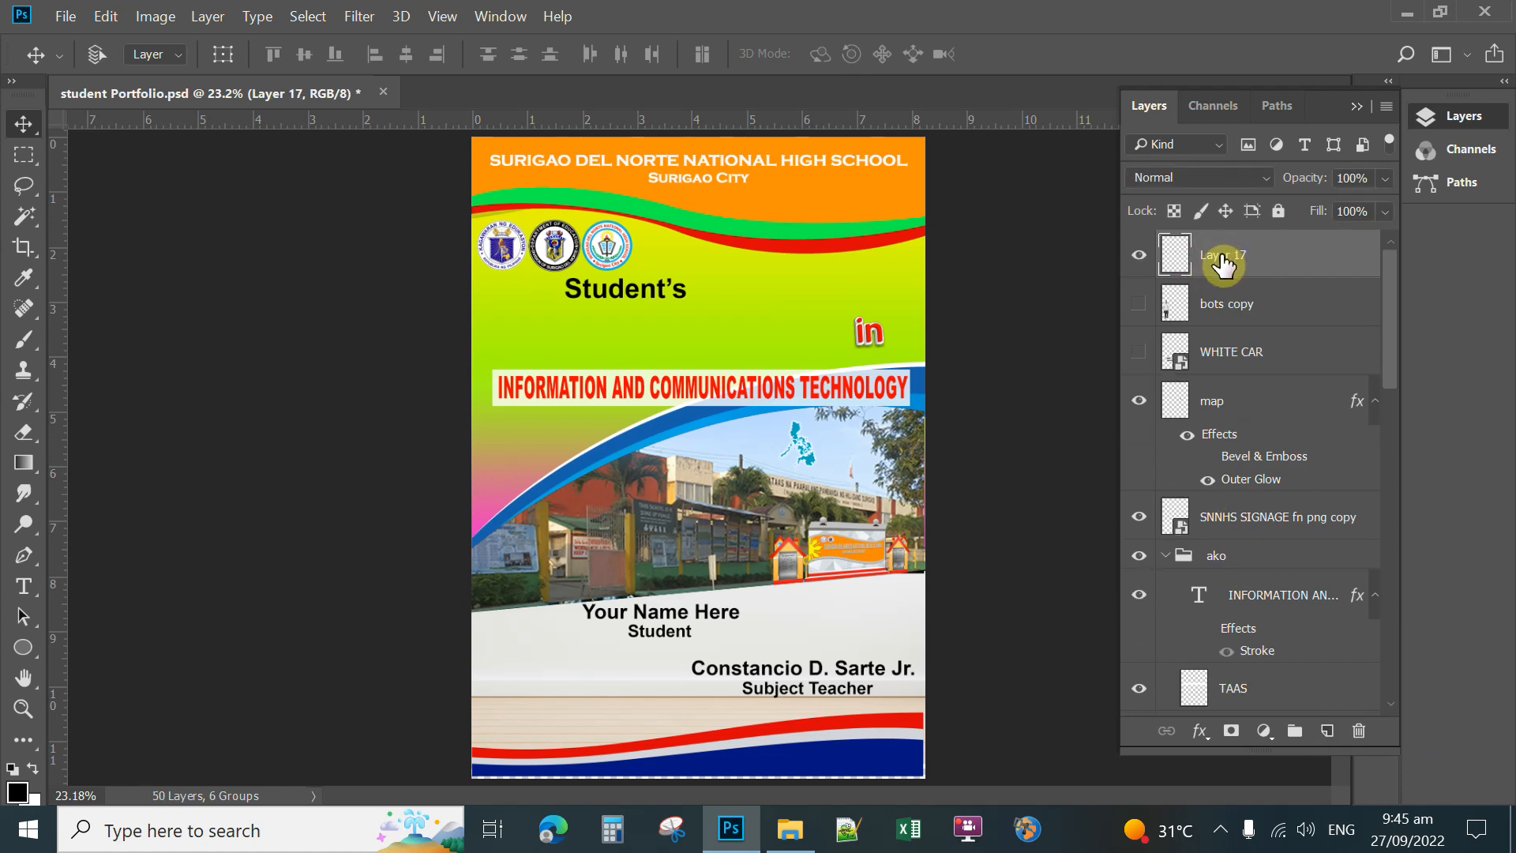
{"action": "double_click", "coordinate": [1224, 264]}
{"action": "type", "text": "imageto text"}
{"action": "key", "text": "Return"}
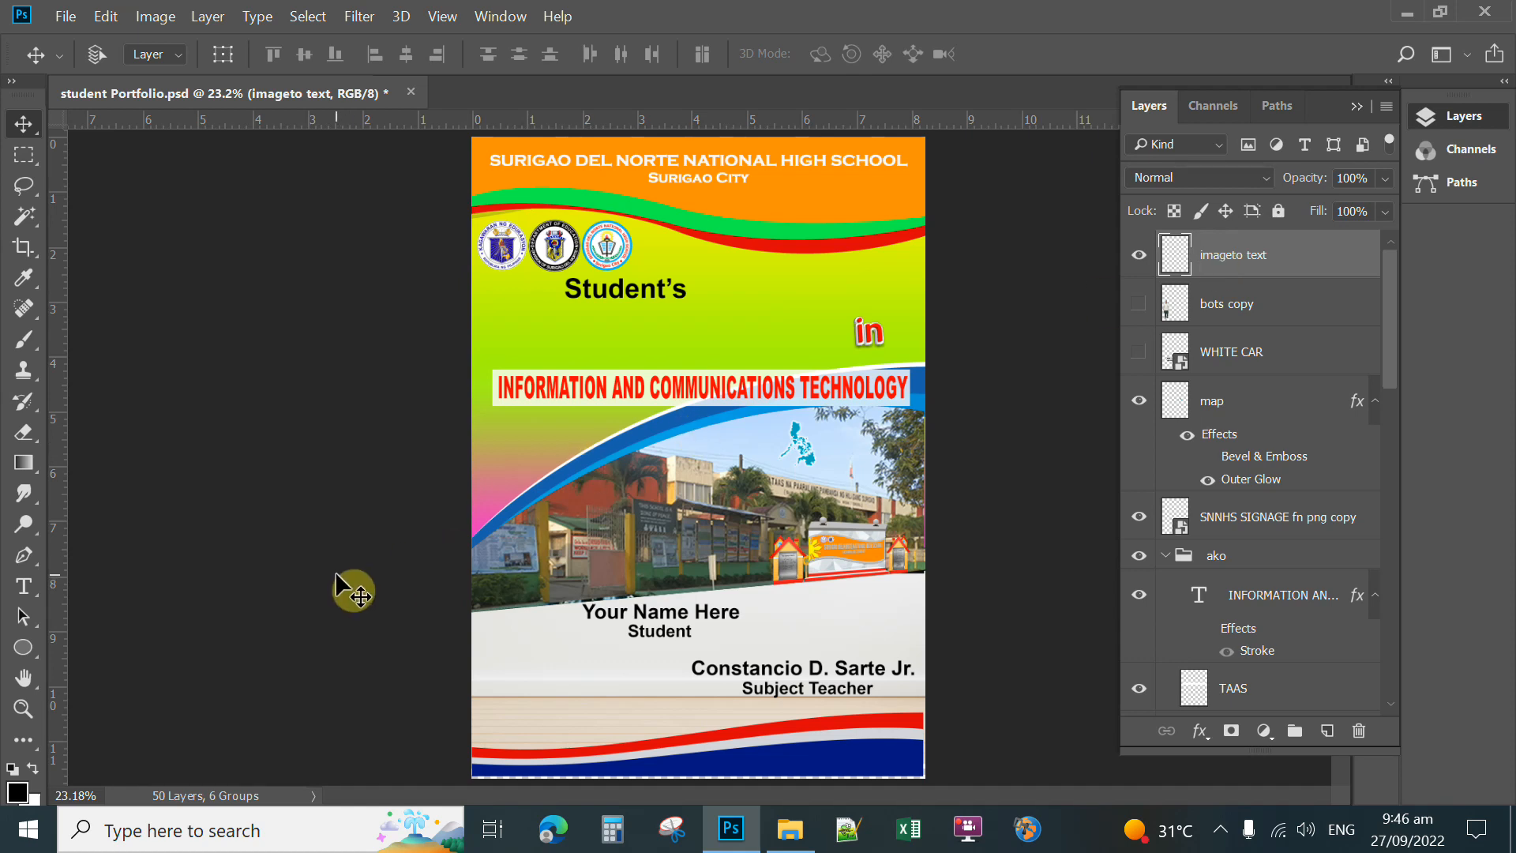
- Add the text "PORTFOLIO" on the "imageto text" layer in the empty title area below "Student's"
{"action": "left_click", "coordinate": [24, 588]}
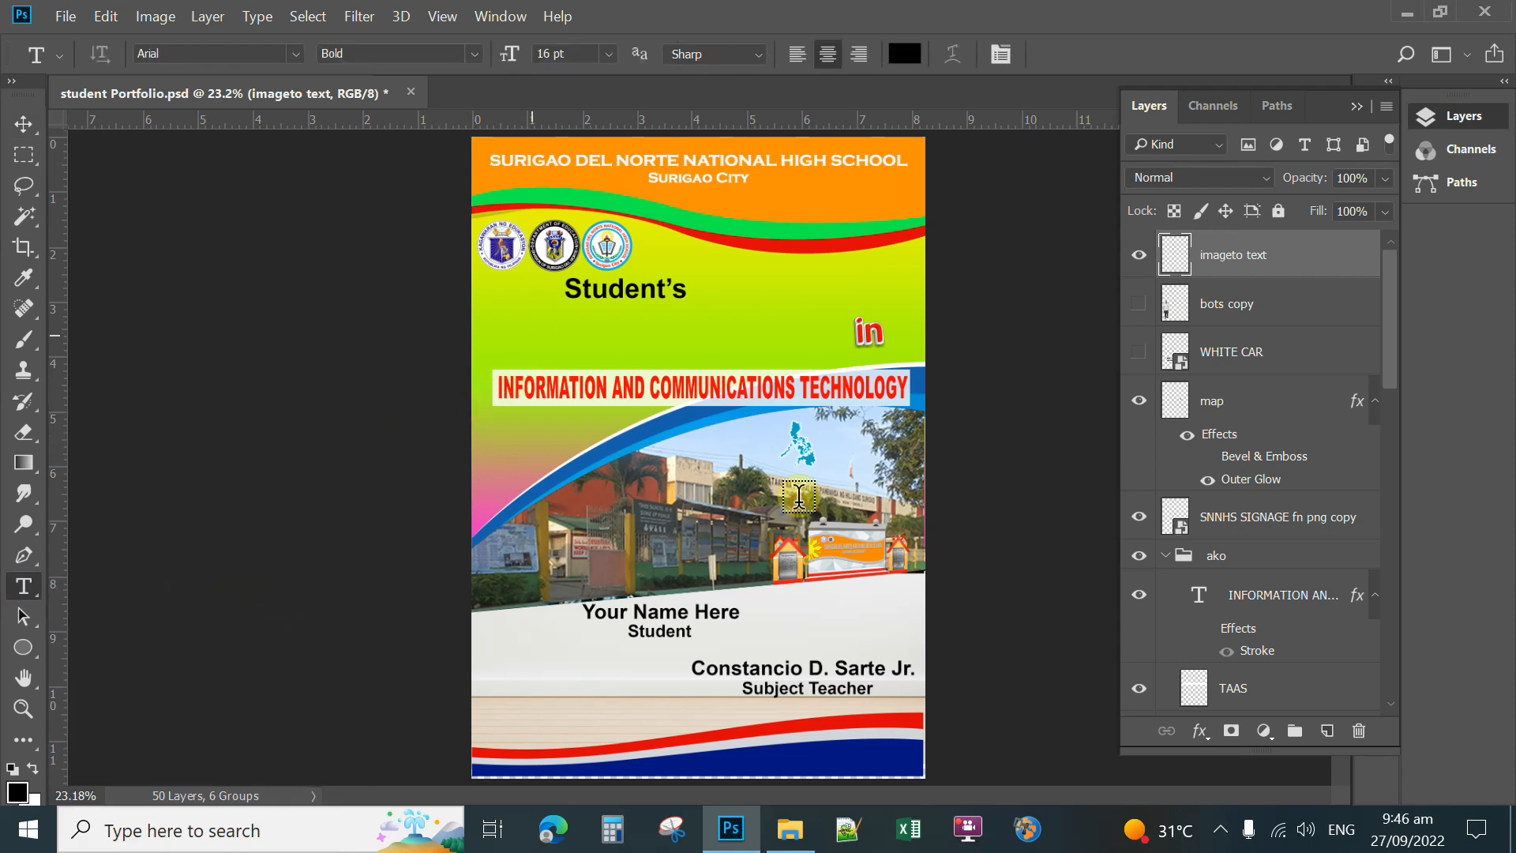
{"action": "left_click", "coordinate": [534, 328]}
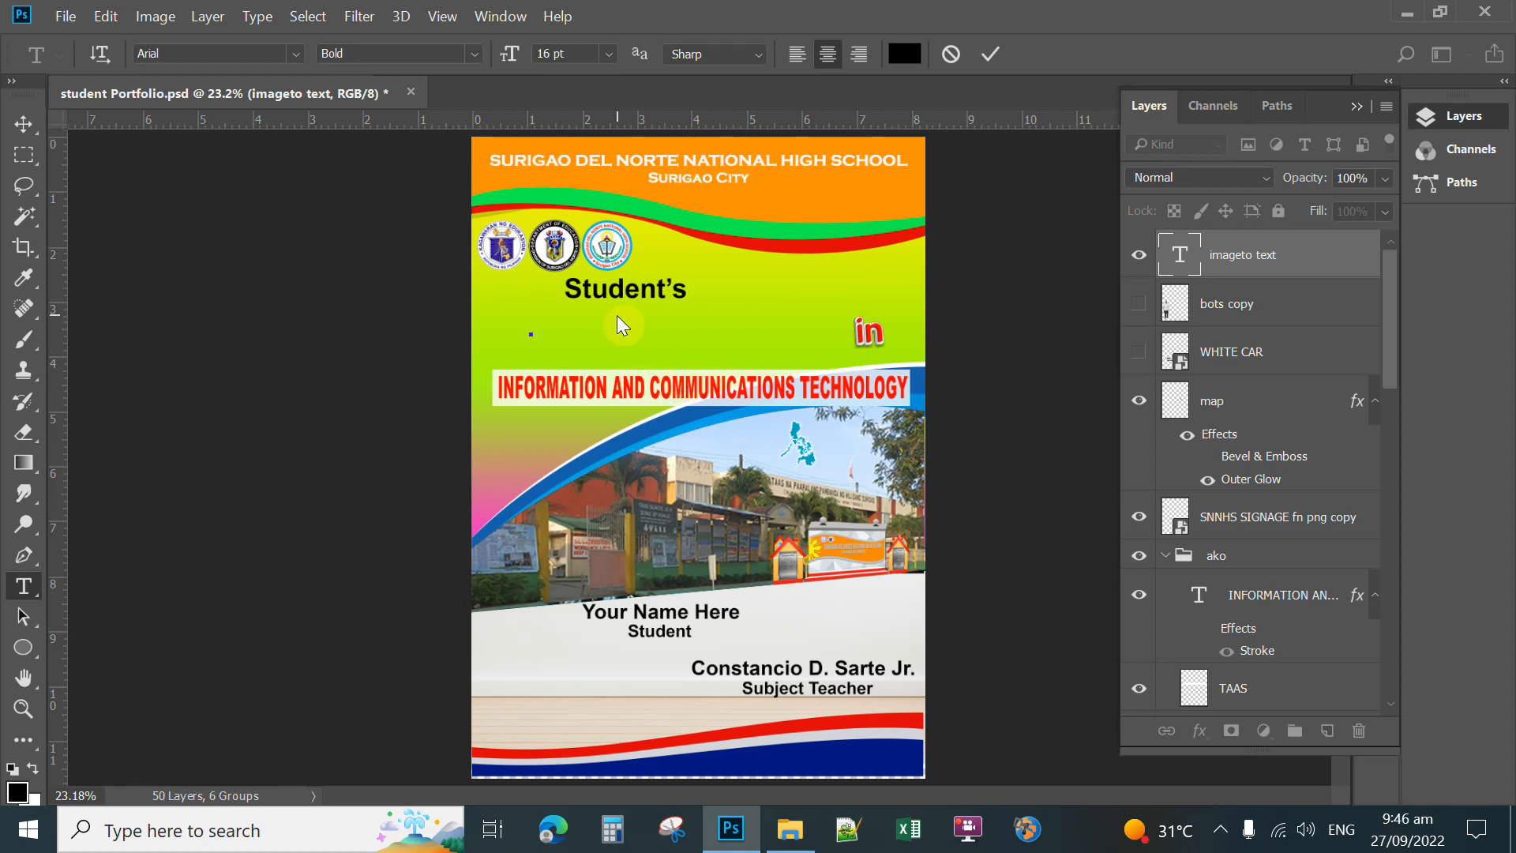
{"action": "type", "text": "PORTFOLIO"}
{"action": "left_click", "coordinate": [994, 55]}
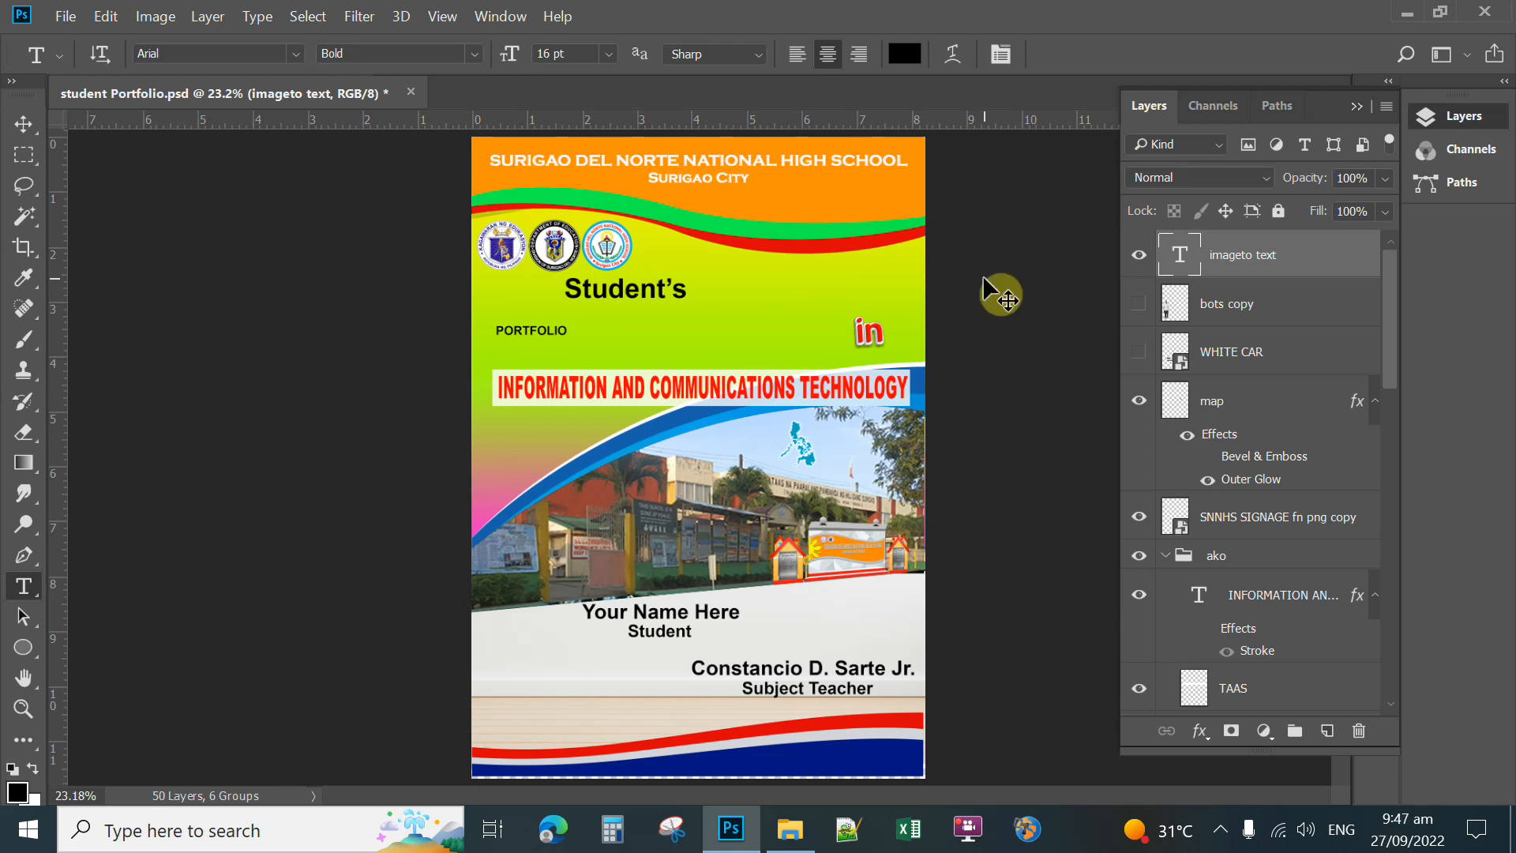
- Scale the PORTFOLIO text proportionally to about 473% and place it between "Student's" and the red subject banner
{"action": "key", "text": "ctrl+t"}
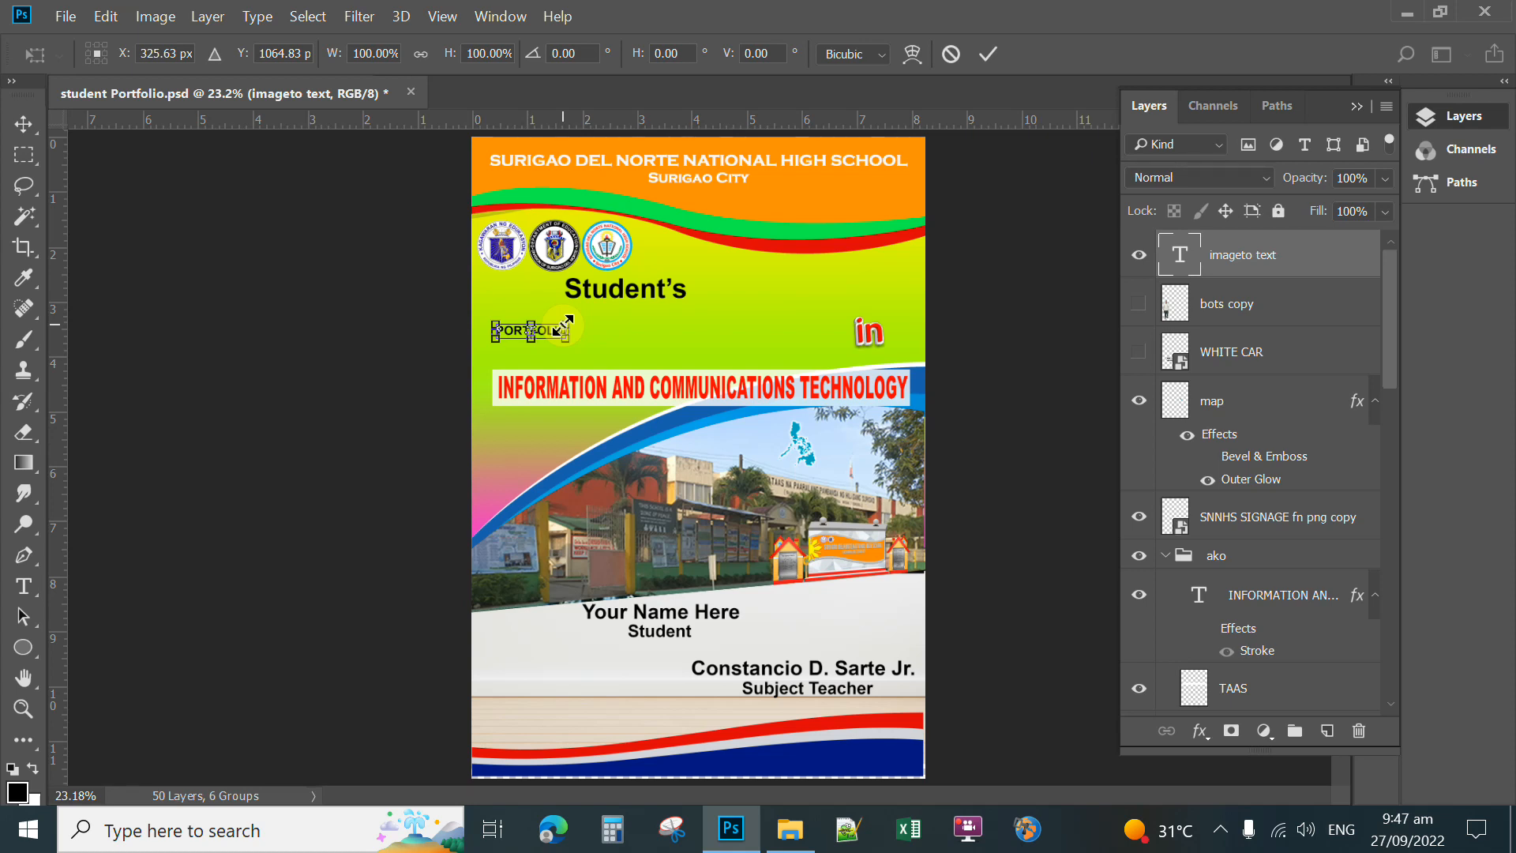
{"action": "left_click_drag", "start_coordinate": [565, 322], "coordinate": [834, 288]}
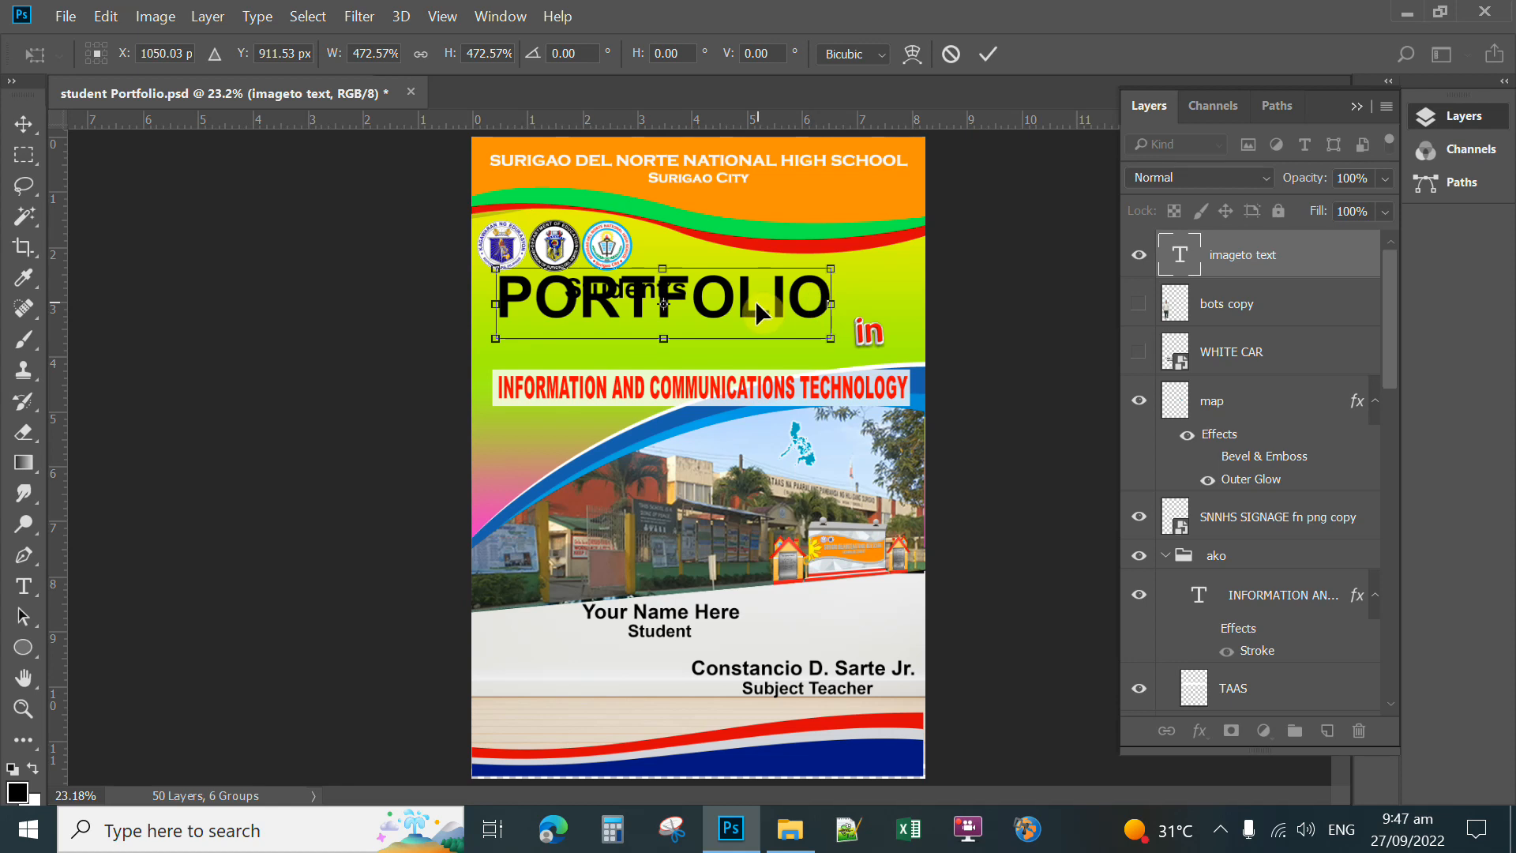
{"action": "left_click_drag", "start_coordinate": [754, 313], "coordinate": [759, 343]}
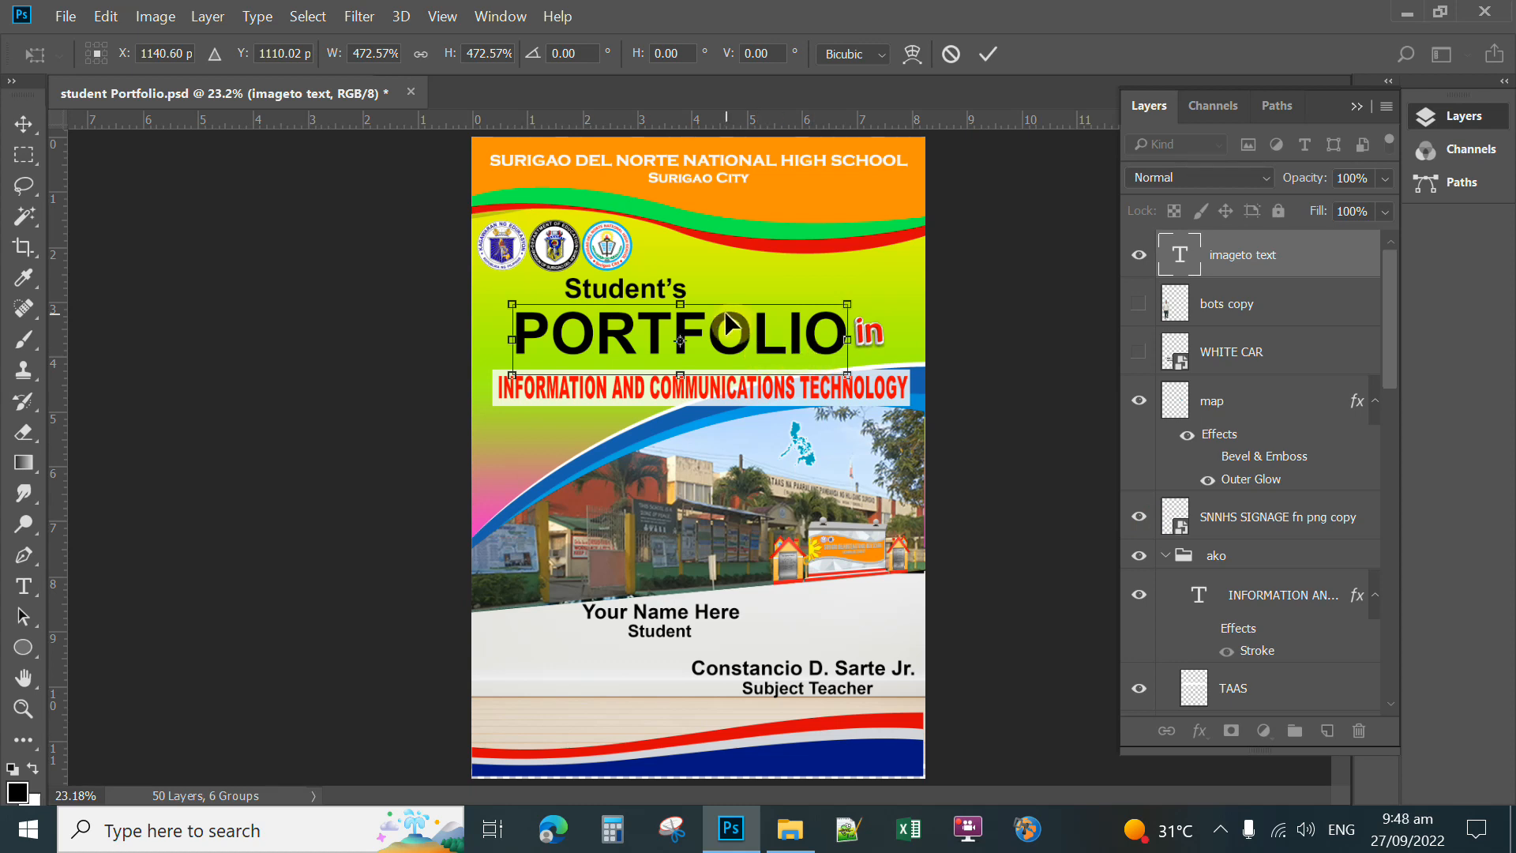
{"action": "left_click", "coordinate": [989, 55]}
{"action": "left_click", "coordinate": [992, 56]}
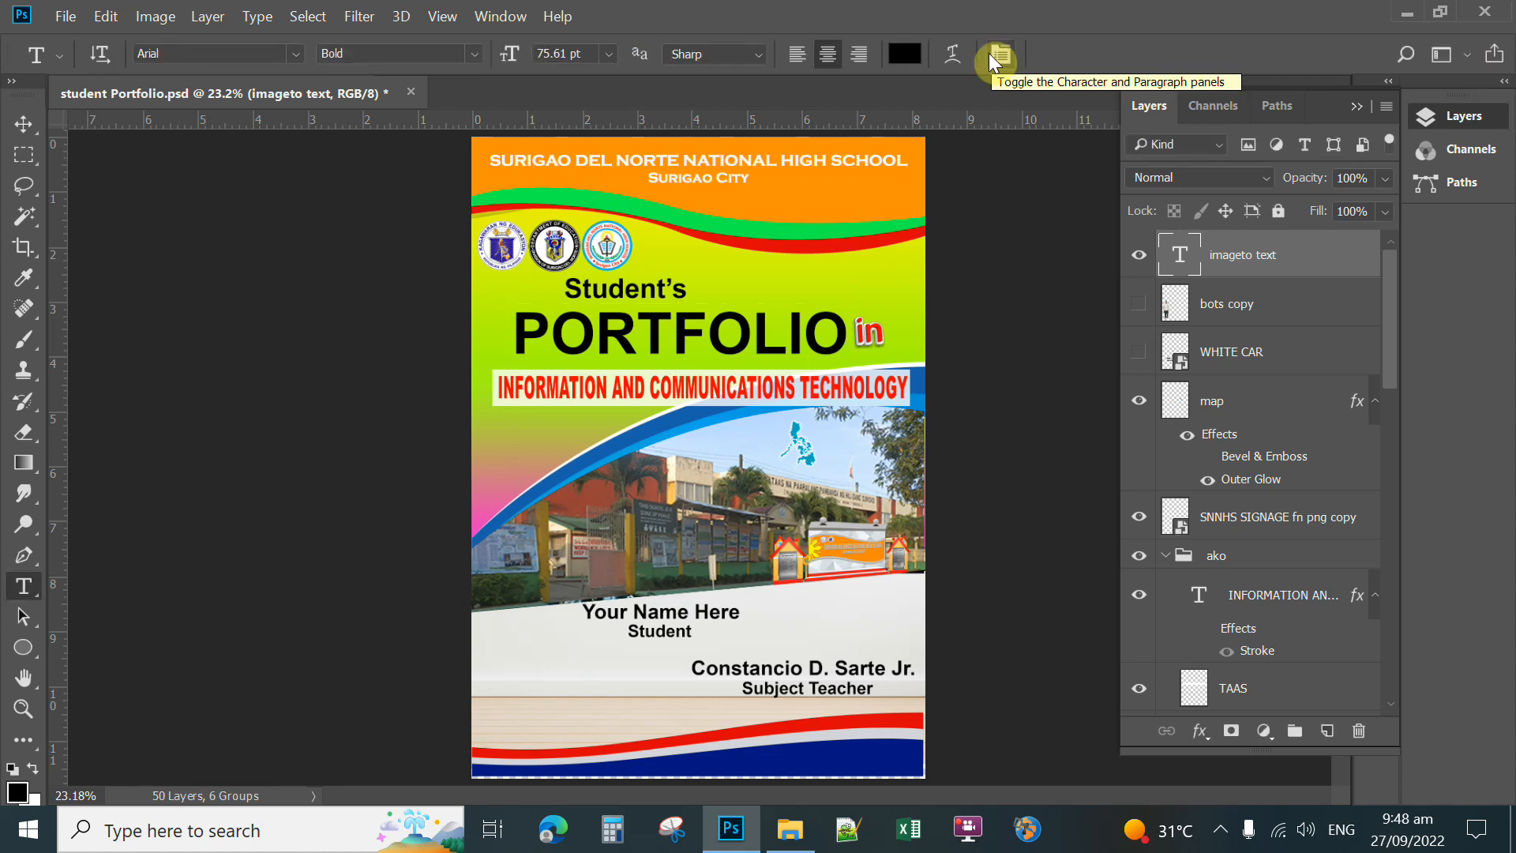
- Change the font of the PORTFOLIO text to Cooper Black
{"action": "double_click", "coordinate": [1178, 255]}
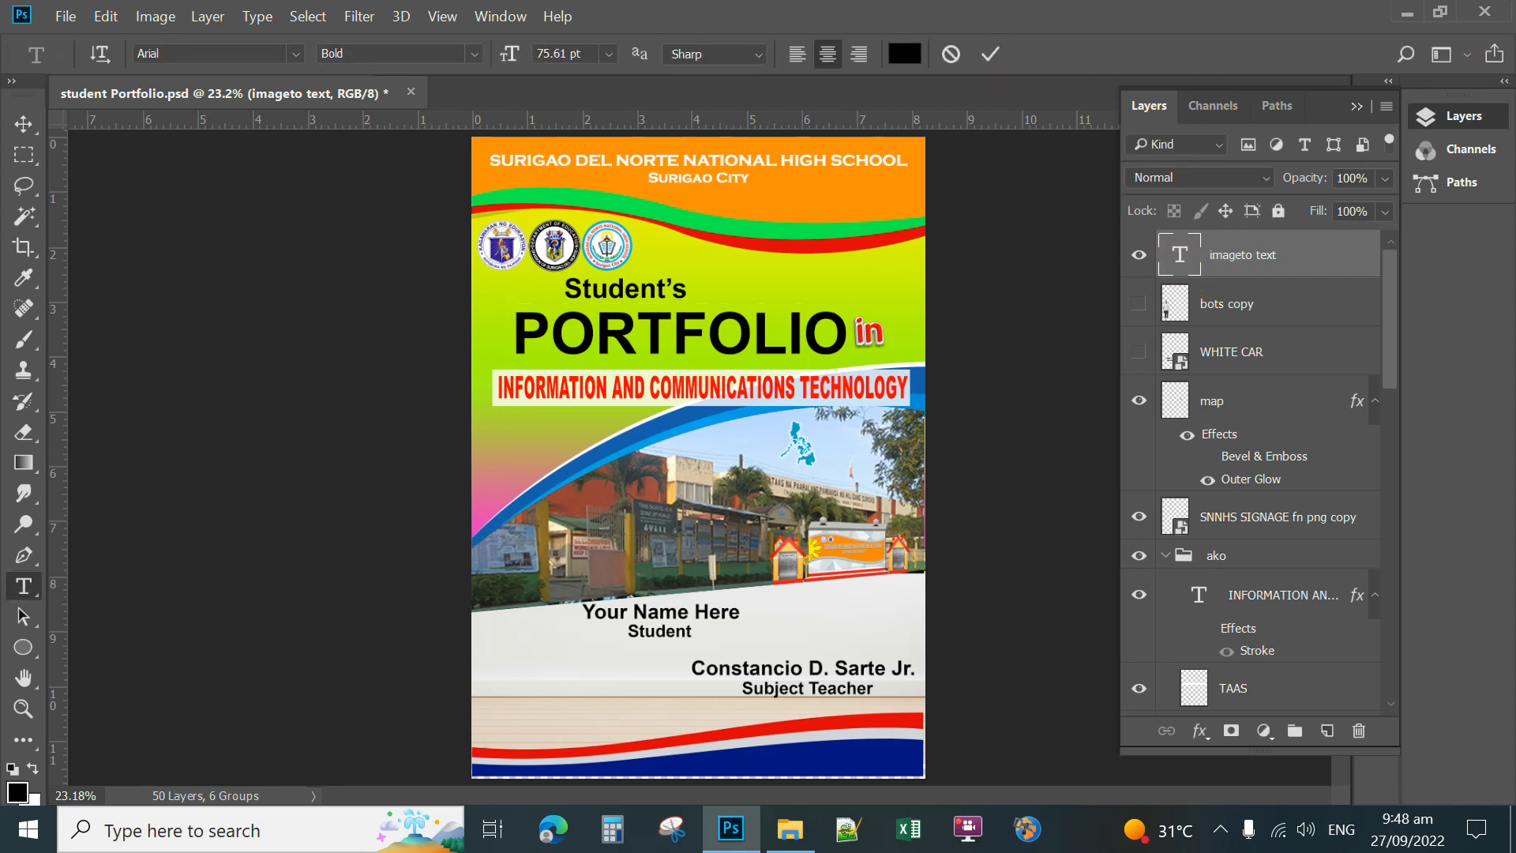
{"action": "left_click", "coordinate": [296, 54]}
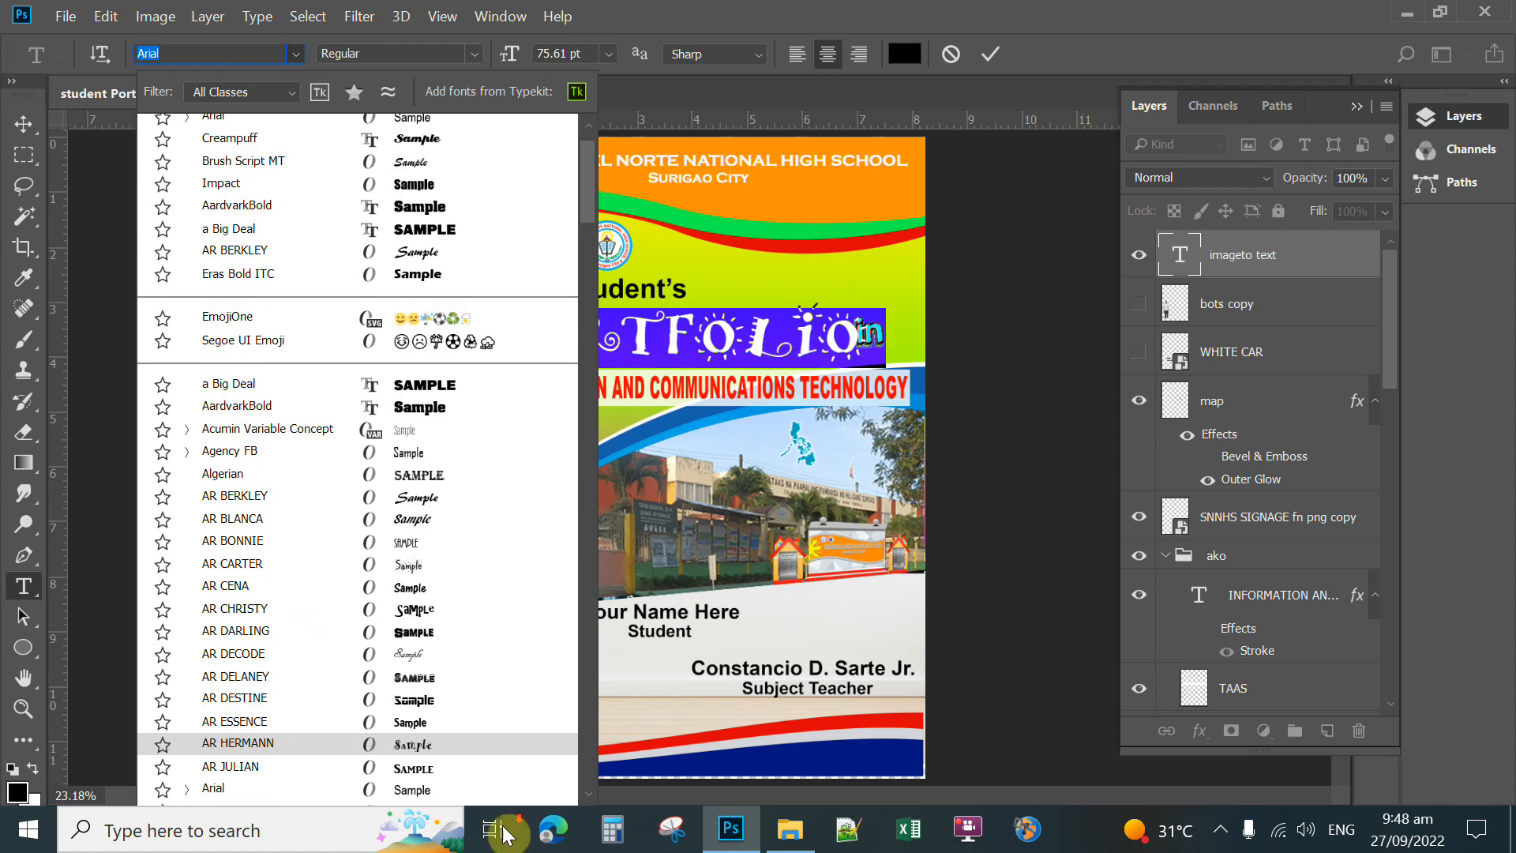
{"action": "scroll", "coordinate": [296, 608], "scroll_direction": "down", "scroll_amount": 10}
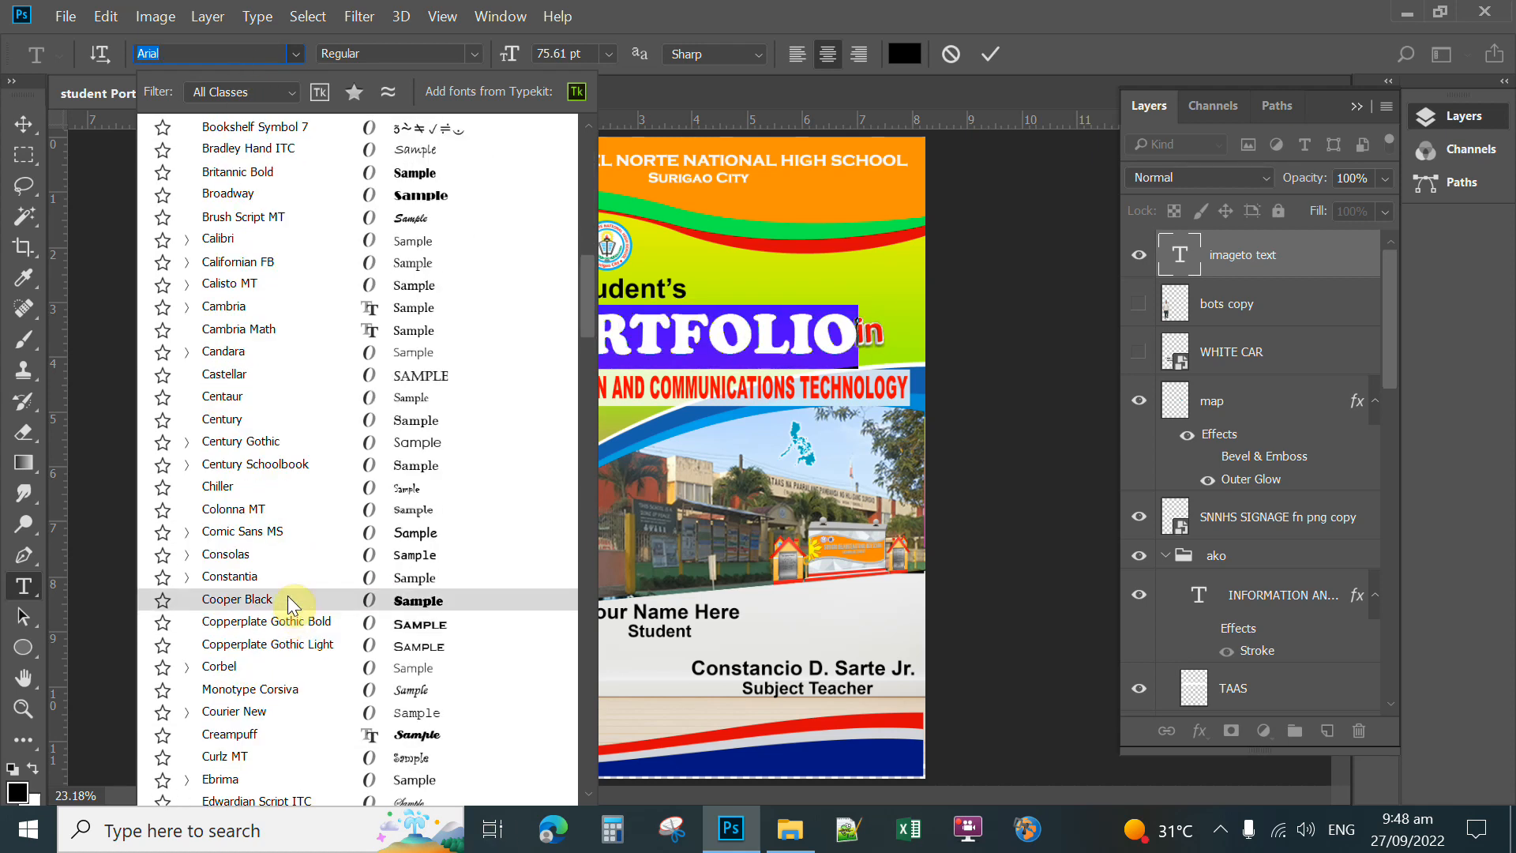
{"action": "left_click", "coordinate": [237, 599]}
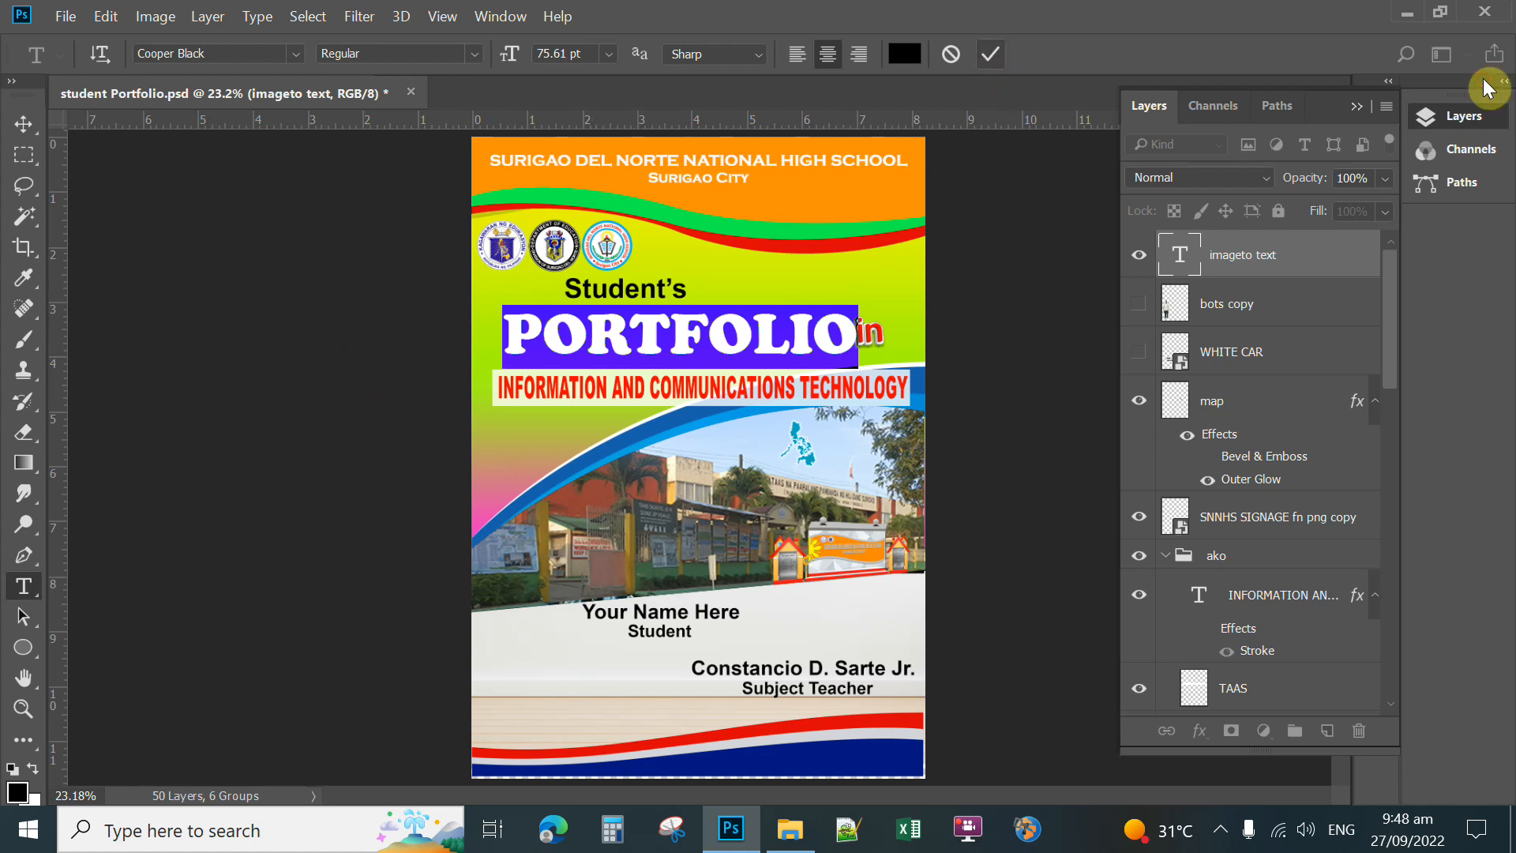
{"action": "left_click", "coordinate": [992, 55]}
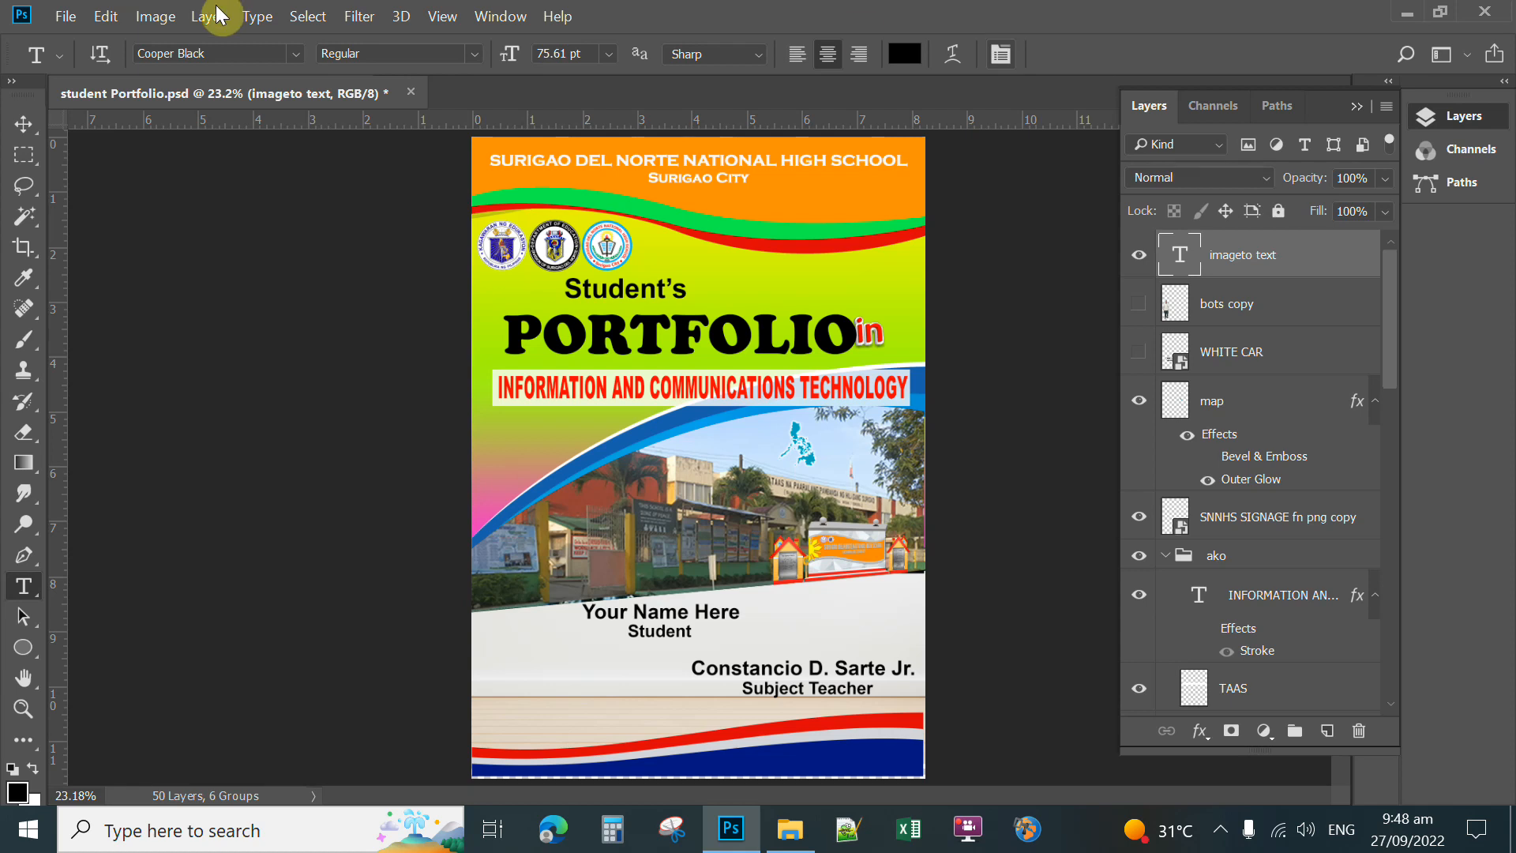
- Nudge the PORTFOLIO text left and down so it clears the word "in" and sits just above the subject banner
{"action": "left_click", "coordinate": [25, 124]}
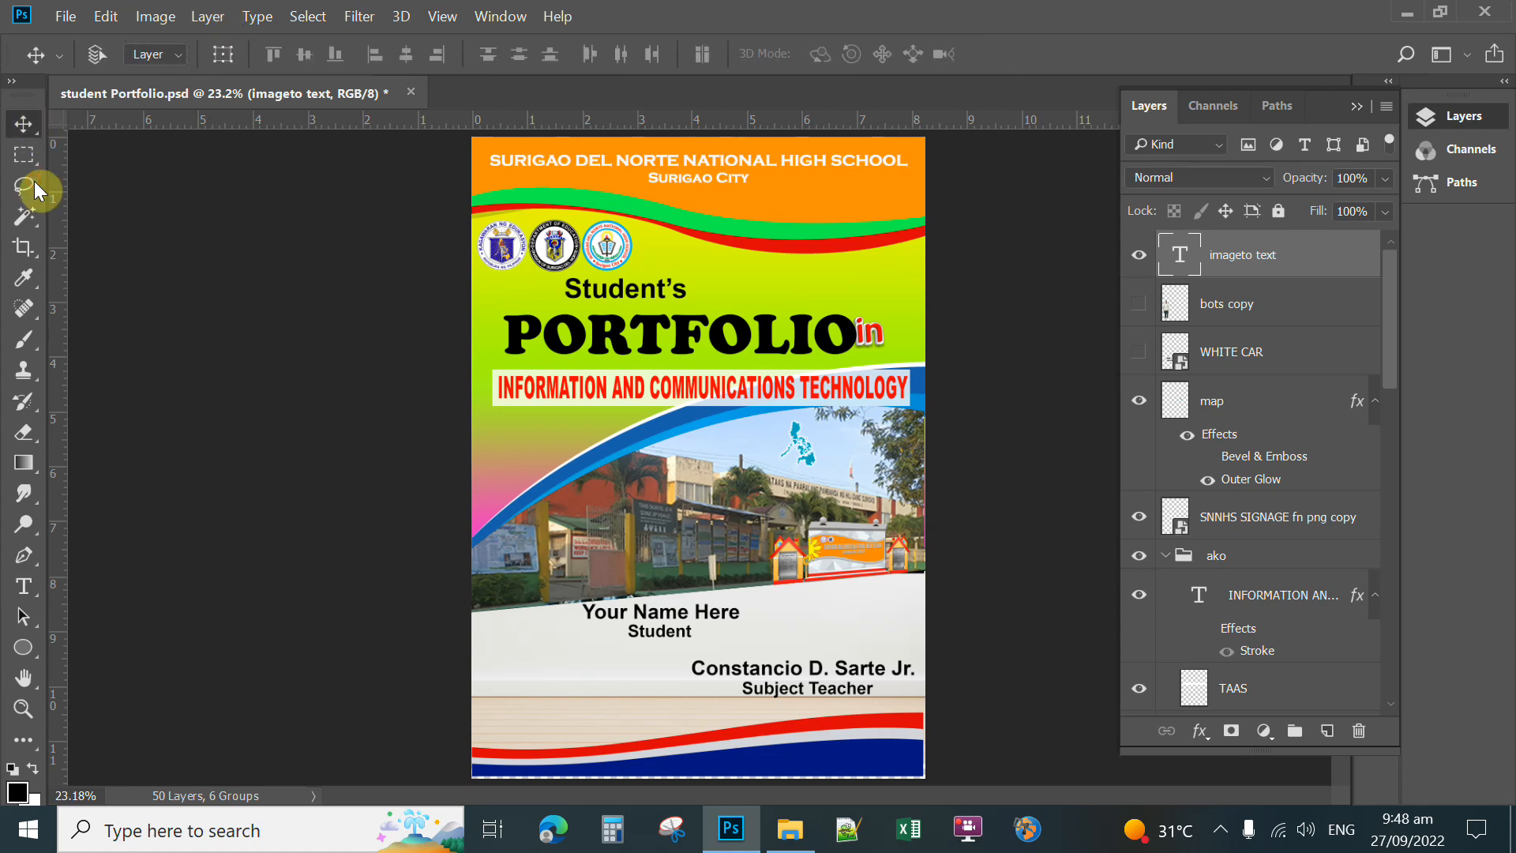
{"action": "key", "text": "Left"}
{"action": "key", "text": "Left"}
{"action": "key", "text": "Left"}
{"action": "key", "text": "Left"}
{"action": "key", "text": "Left"}
{"action": "key", "text": "Left"}
{"action": "key", "text": "Left"}
{"action": "key", "text": "Left"}
{"action": "key", "text": "Left"}
{"action": "key", "text": "Left"}
{"action": "key", "text": "Left"}
{"action": "key", "text": "Left"}
{"action": "key", "text": "Left"}
{"action": "key", "text": "Left"}
{"action": "key", "text": "Left"}
{"action": "key", "text": "Left"}
{"action": "key", "text": "Left"}
{"action": "key", "text": "Left"}
{"action": "key", "text": "Left"}
{"action": "key", "text": "Left"}
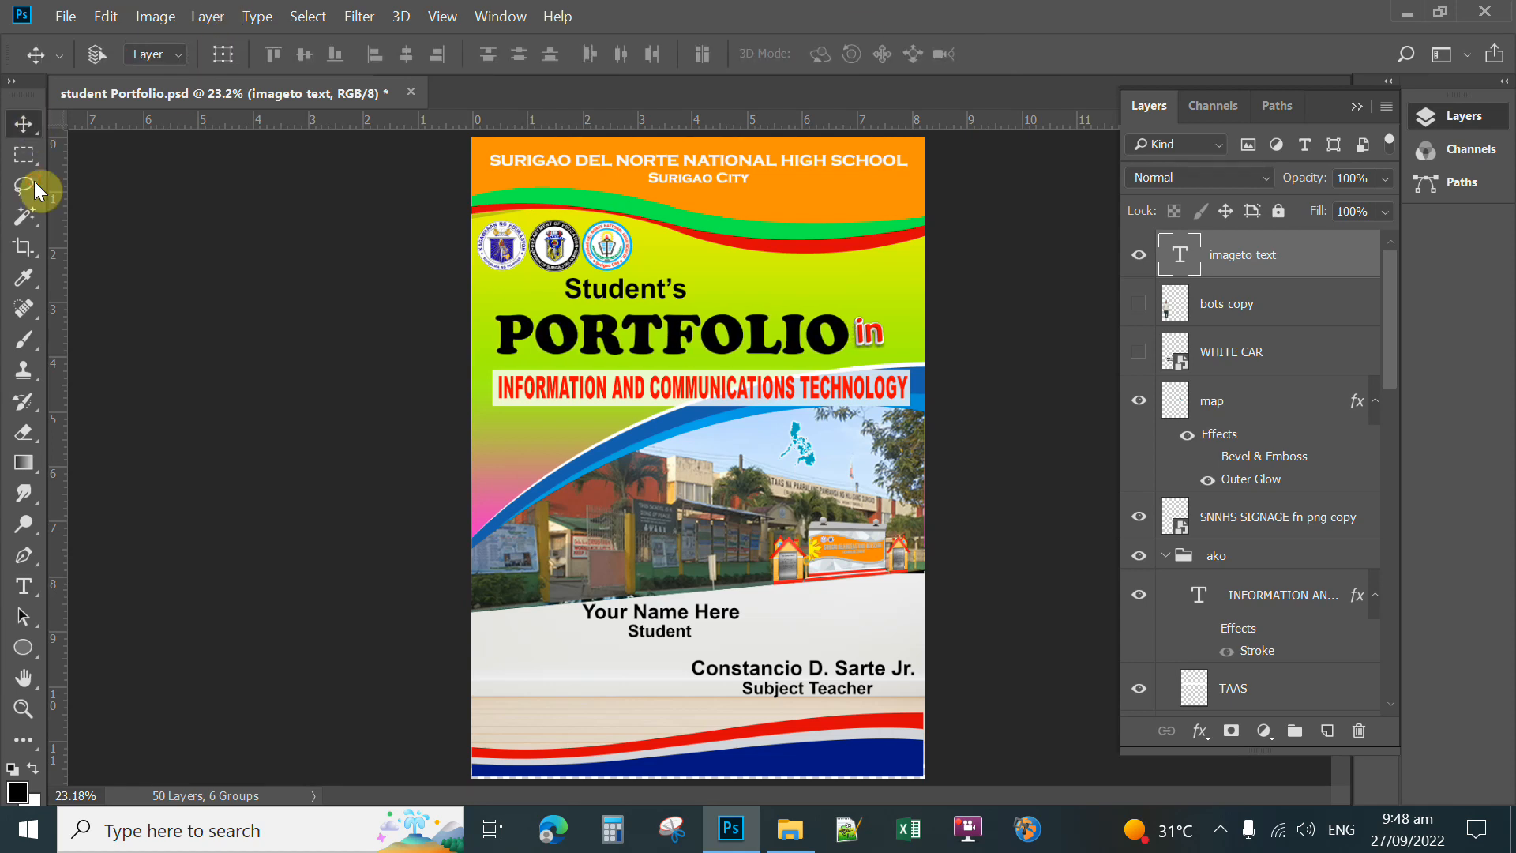
{"action": "key", "text": "Down"}
{"action": "key", "text": "Down"}
{"action": "key", "text": "Down"}
{"action": "key", "text": "Down"}
{"action": "key", "text": "Down"}
{"action": "key", "text": "Down"}
{"action": "key", "text": "Down"}
{"action": "key", "text": "Down"}
{"action": "key", "text": "Down"}
{"action": "key", "text": "Down"}
{"action": "key", "text": "Down"}
{"action": "key", "text": "Down"}
{"action": "key", "text": "Down"}
{"action": "key", "text": "Down"}
{"action": "key", "text": "Down"}
{"action": "key", "text": "Down"}
{"action": "key", "text": "Down"}
{"action": "key", "text": "Down"}
{"action": "key", "text": "Down"}
{"action": "key", "text": "Down"}
{"action": "key", "text": "Down"}
{"action": "key", "text": "Down"}
{"action": "key", "text": "Down"}
{"action": "key", "text": "Down"}
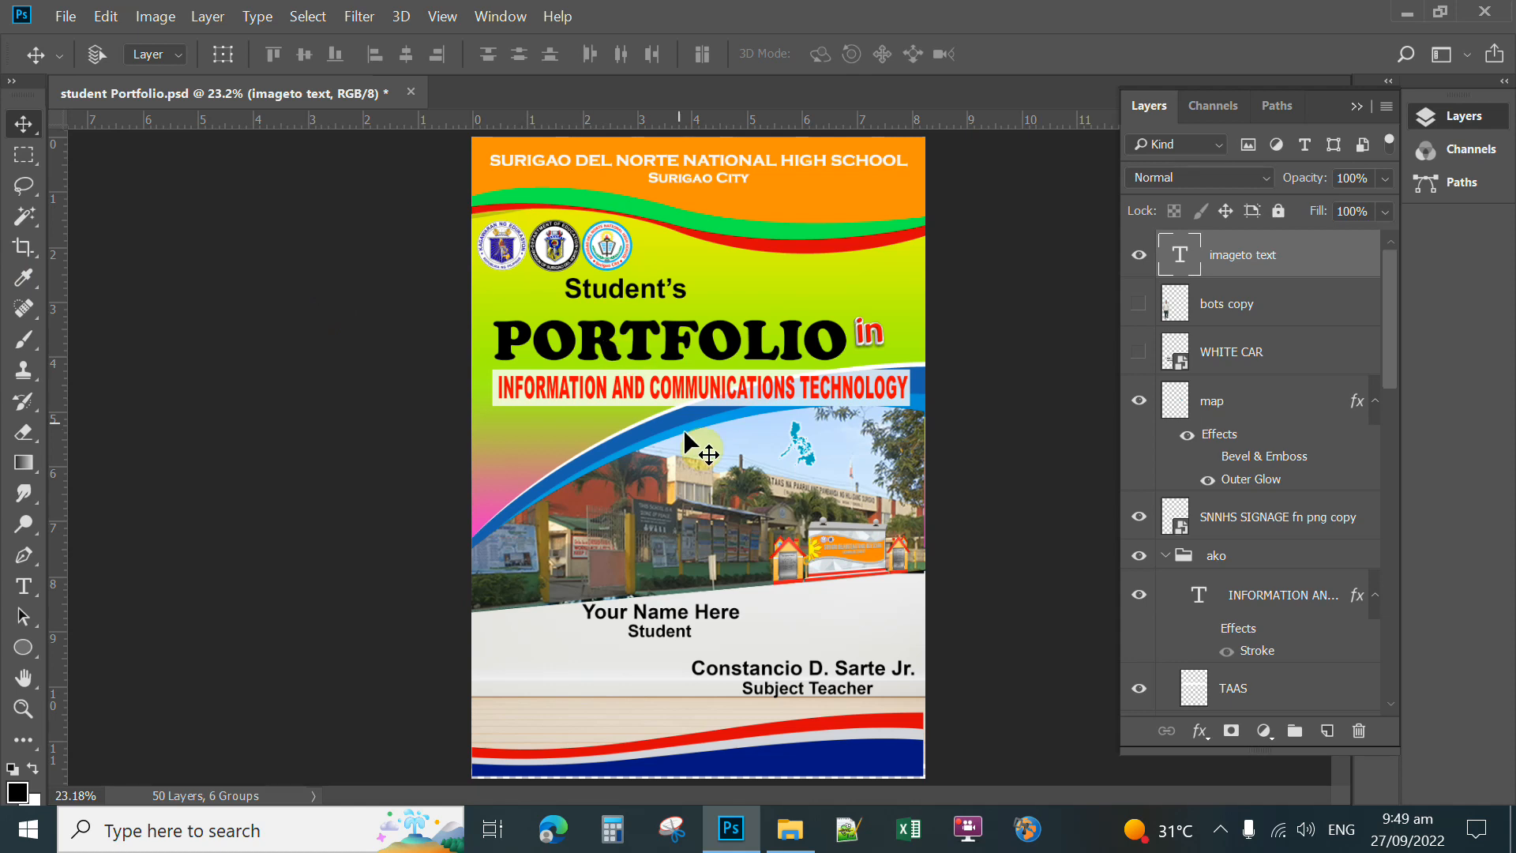
- Place the landscape-summer-paradise-travel-coast image from the Desktop folder into the cover document
{"action": "mouse_move", "coordinate": [798, 838]}
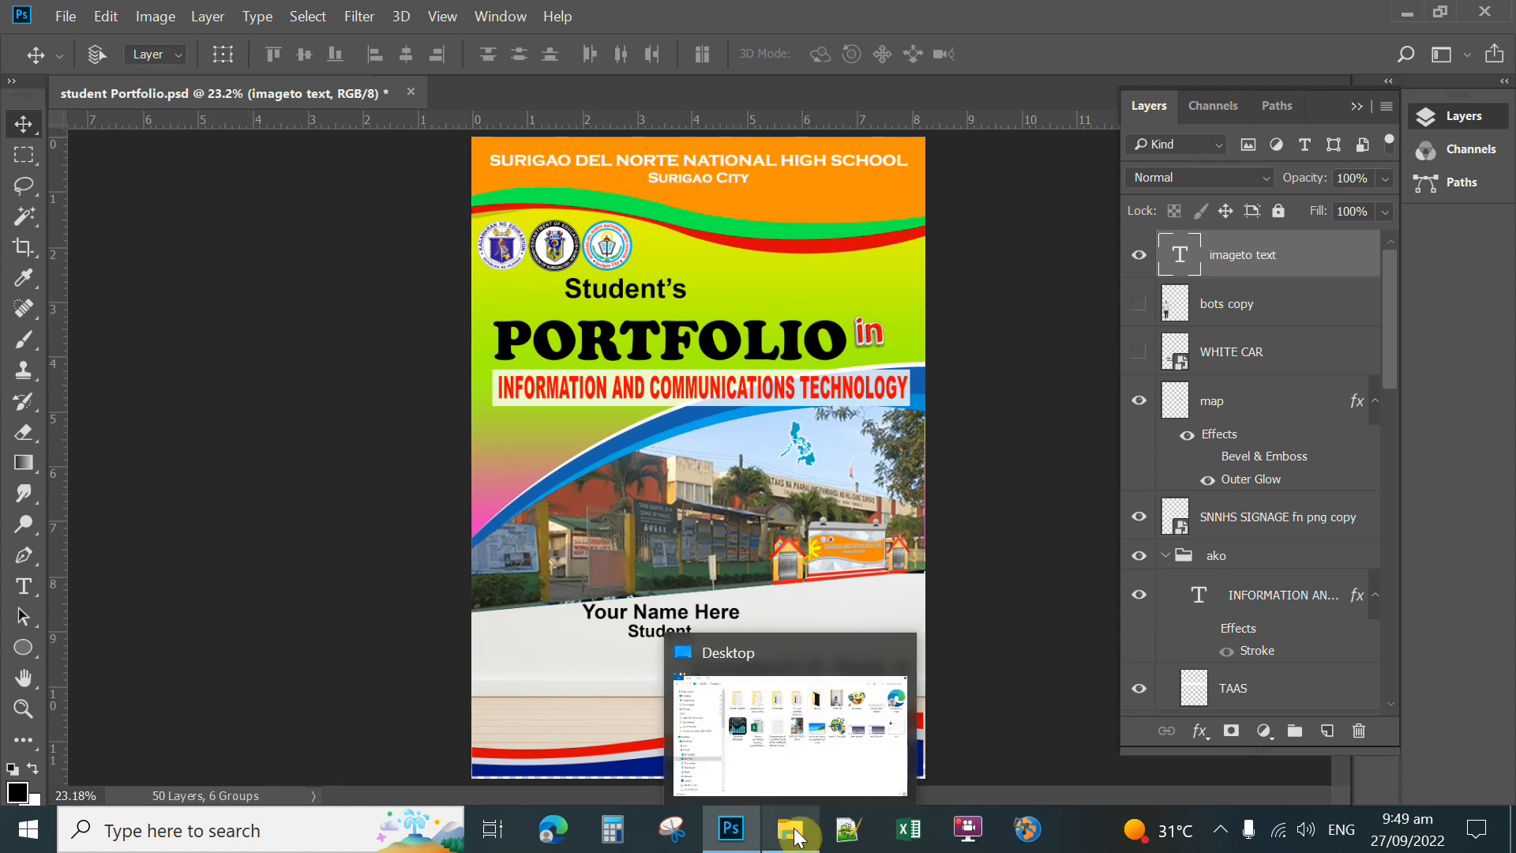
{"action": "left_click", "coordinate": [798, 835]}
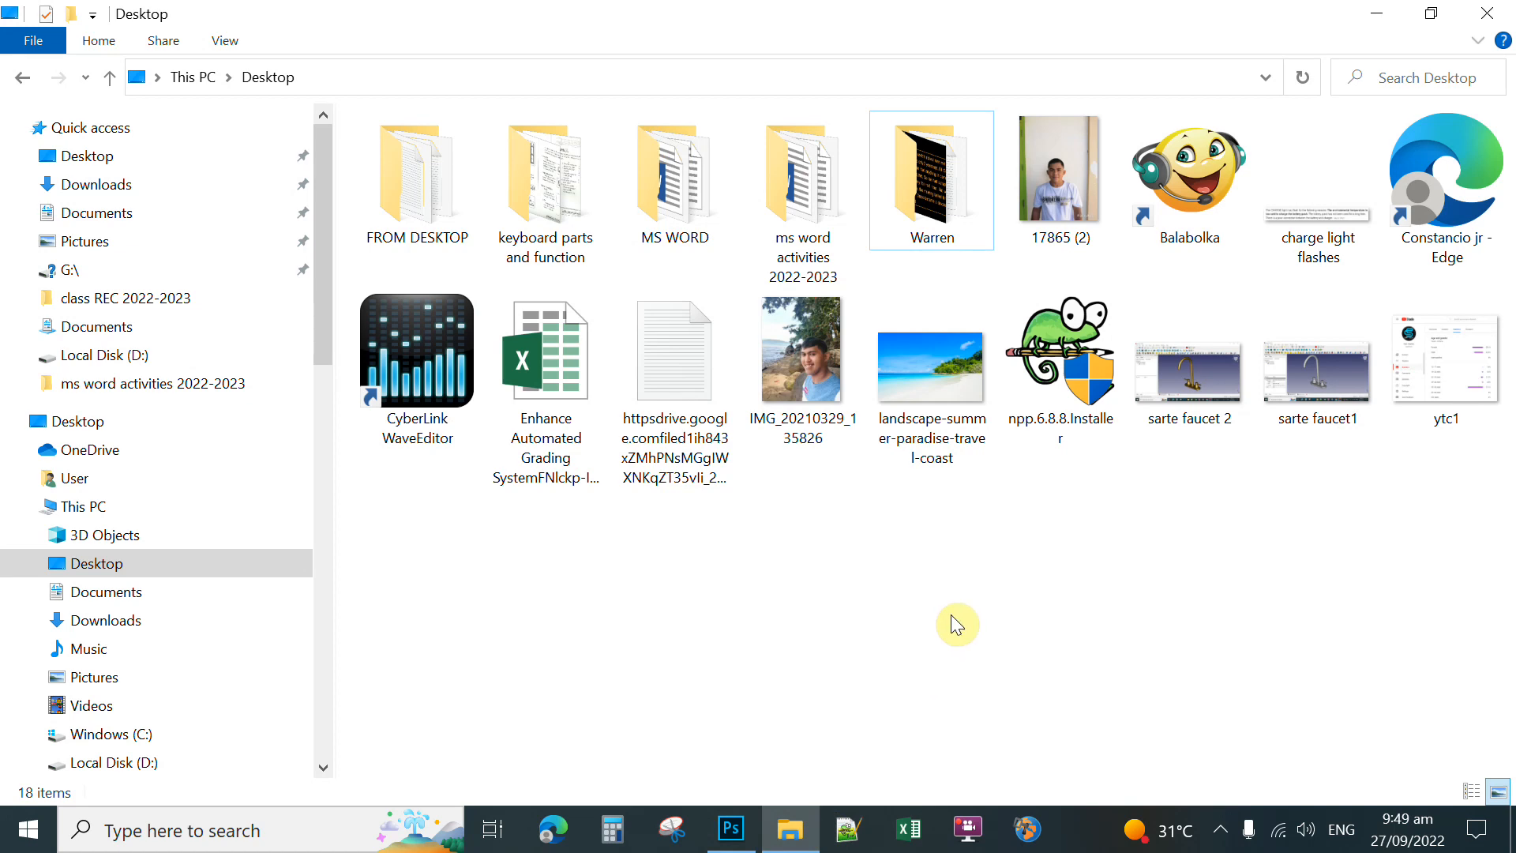
{"action": "left_click_drag", "start_coordinate": [968, 384], "coordinate": [723, 740]}
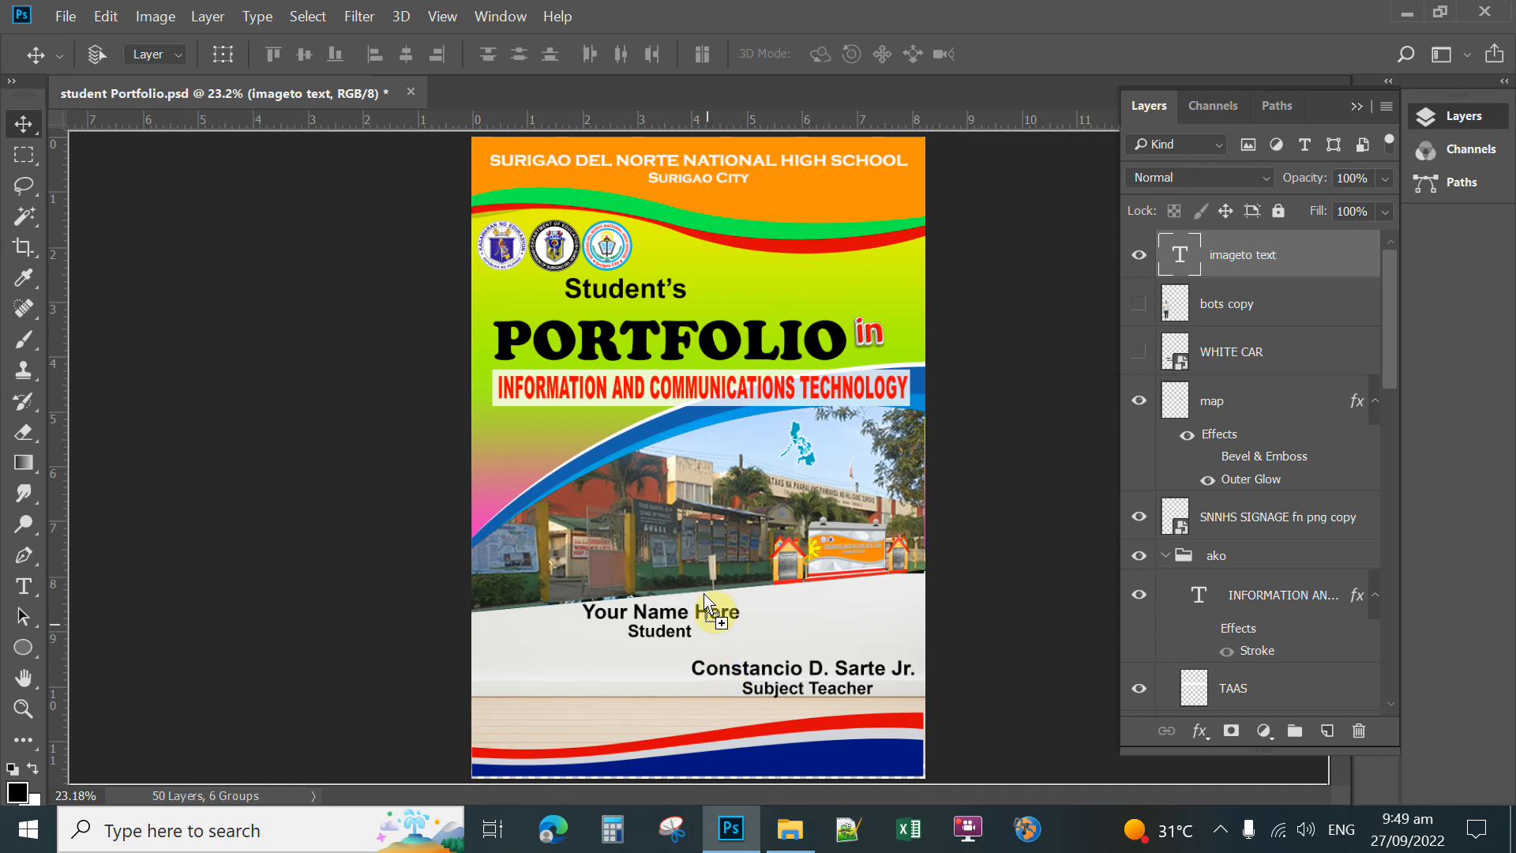
{"action": "left_click_drag", "start_coordinate": [691, 488], "coordinate": [680, 315]}
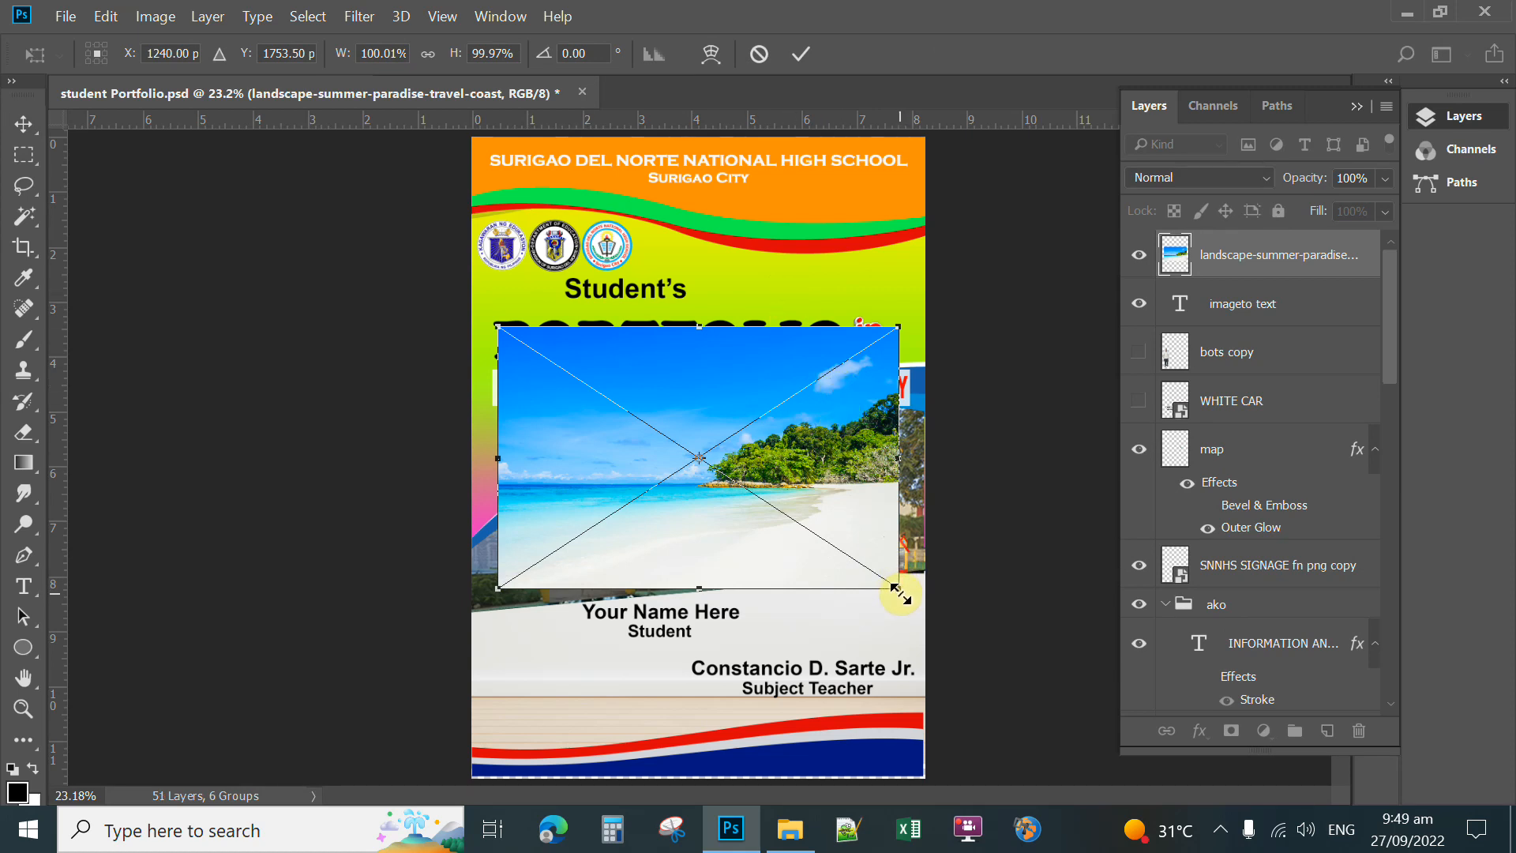
- Shrink the placed beach image to about 91% width and 90% height and position it over the whole PORTFOLIO text
{"action": "left_click_drag", "start_coordinate": [898, 588], "coordinate": [849, 555]}
{"action": "left_click_drag", "start_coordinate": [498, 326], "coordinate": [491, 321]}
{"action": "left_click_drag", "start_coordinate": [646, 386], "coordinate": [699, 284]}
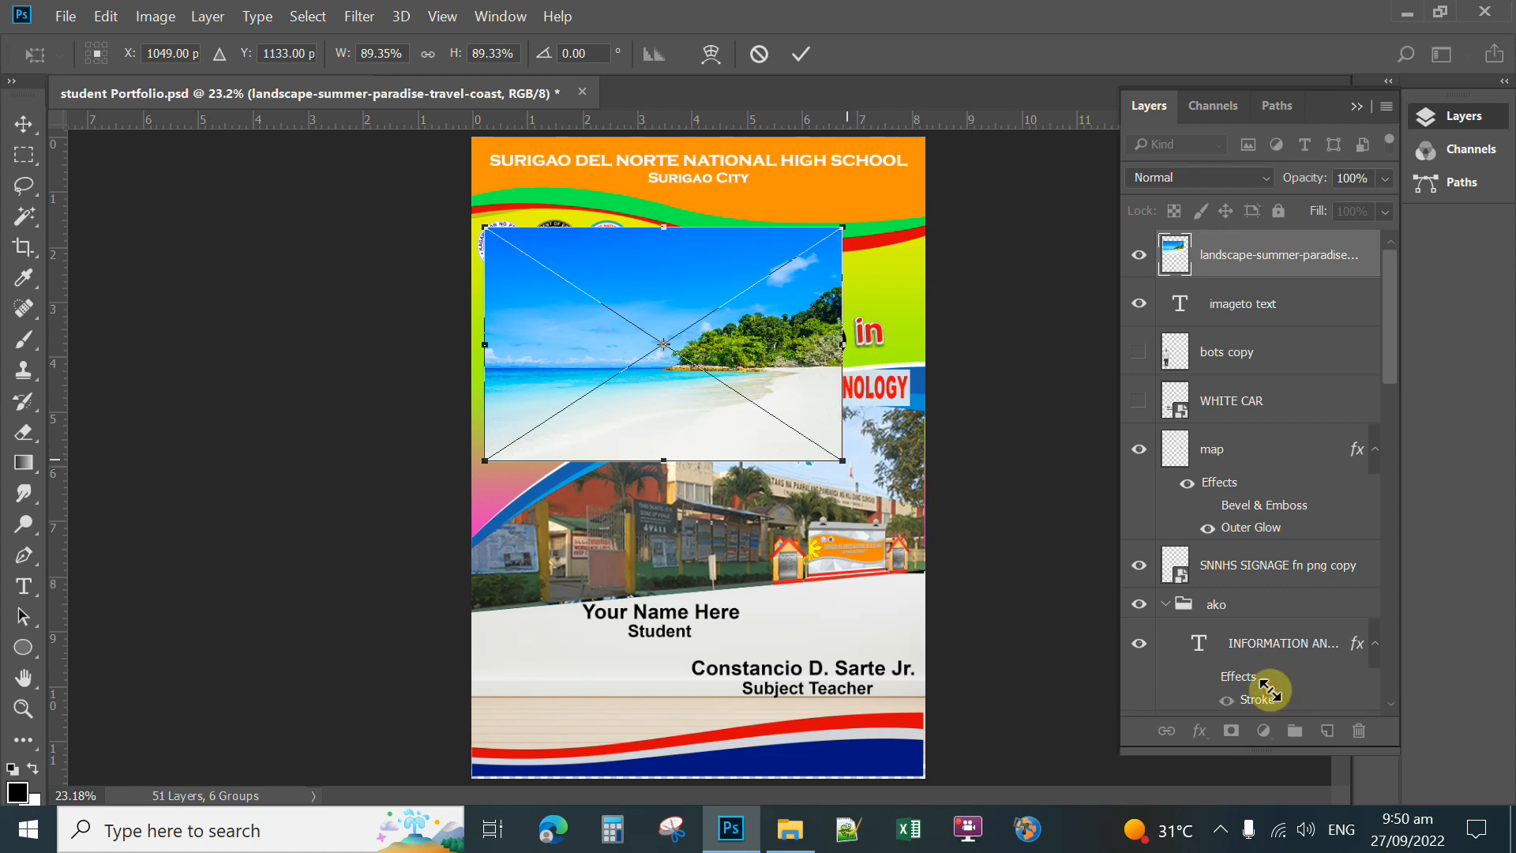
{"action": "left_click_drag", "start_coordinate": [843, 460], "coordinate": [851, 462]}
{"action": "left_click", "coordinate": [817, 55]}
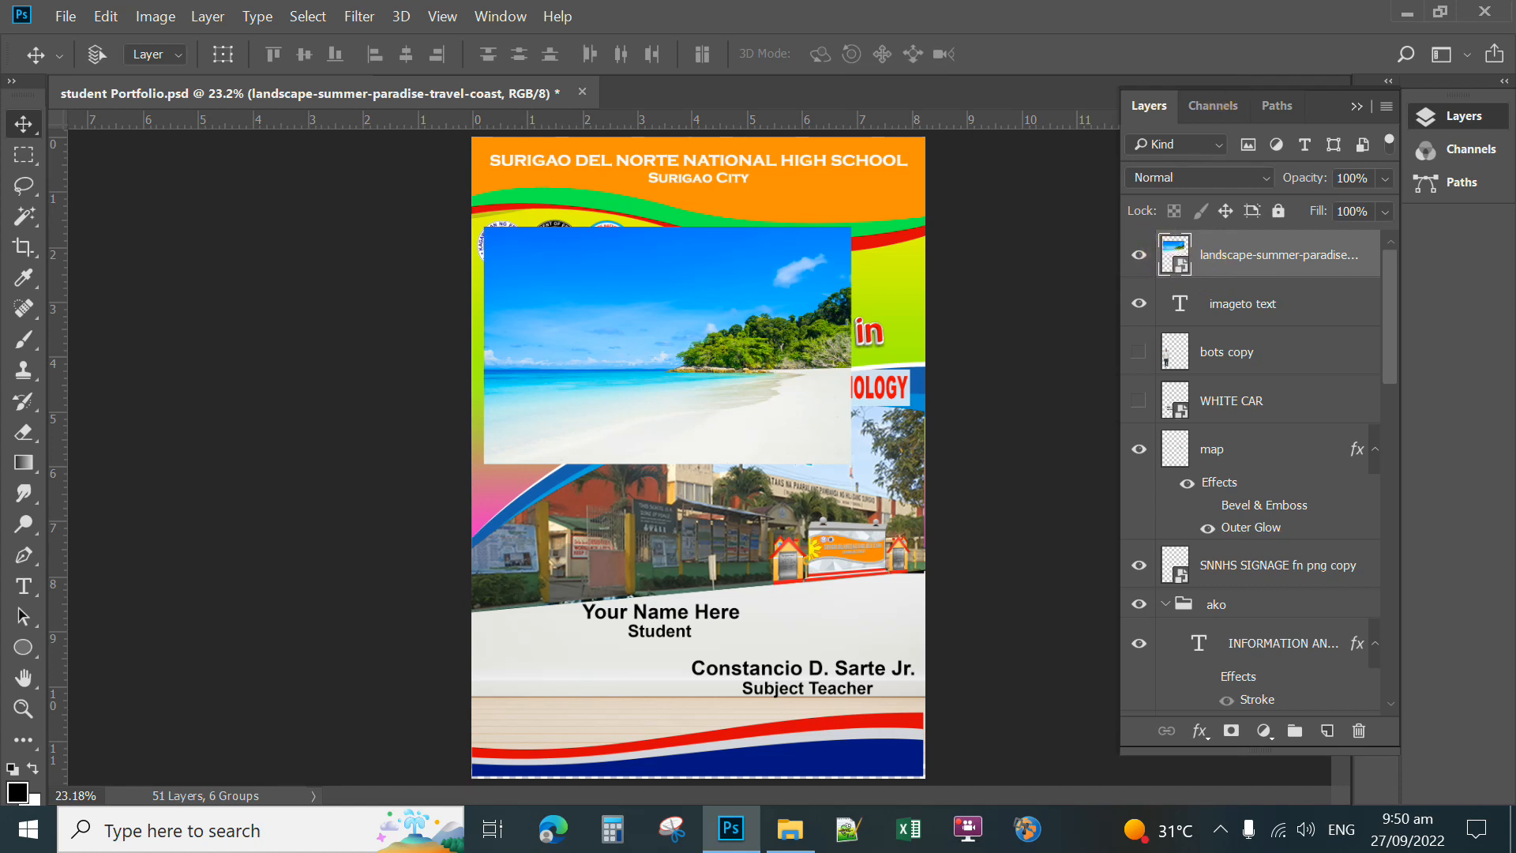
- Clip the beach image layer to the "imageto text" layer with a clipping mask
{"action": "left_click", "coordinate": [1180, 308]}
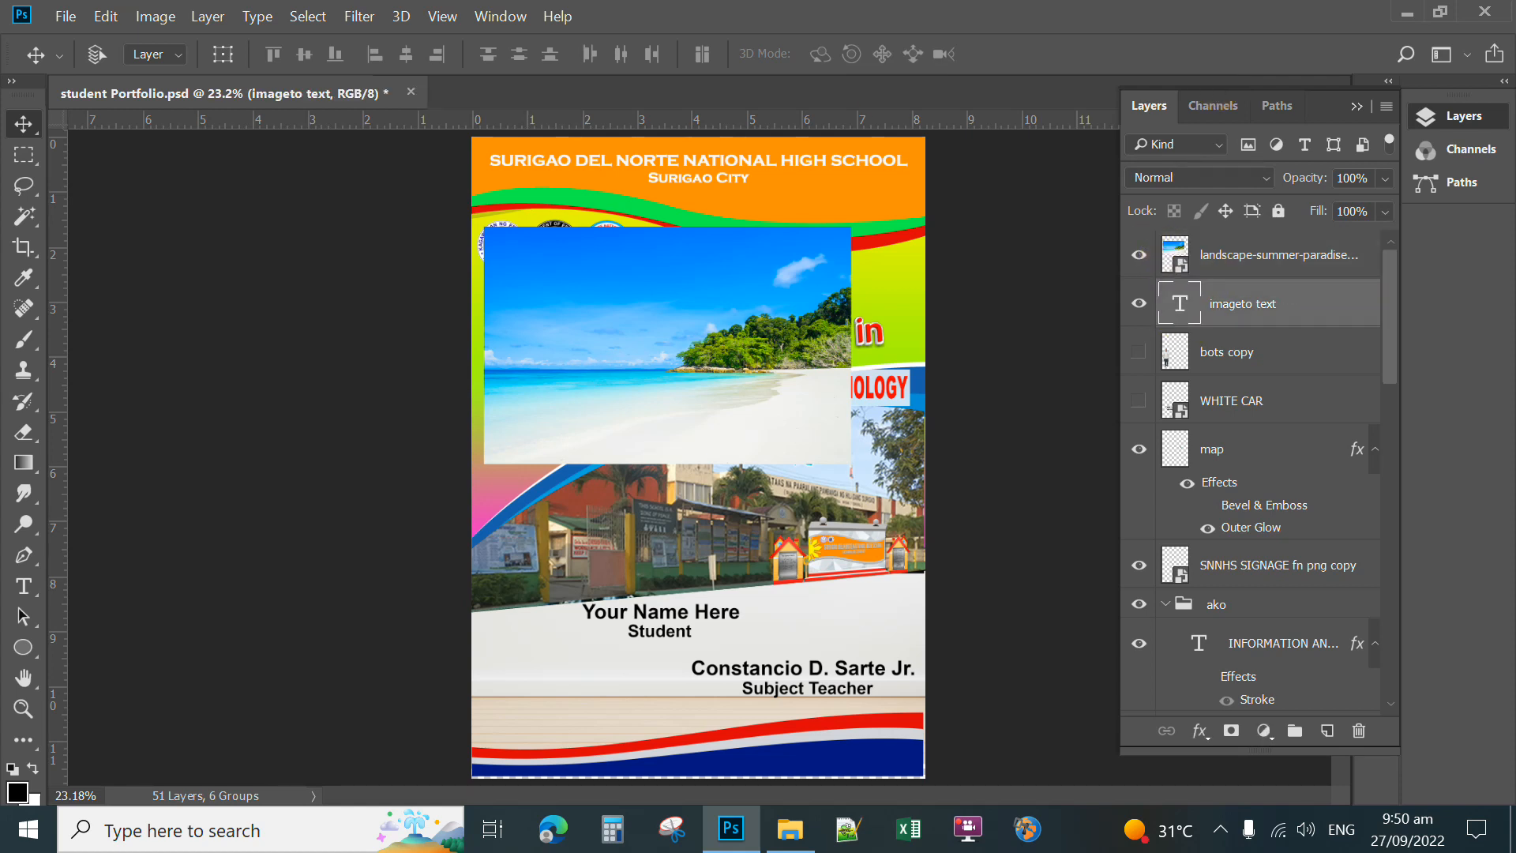
{"action": "left_click", "coordinate": [1173, 256]}
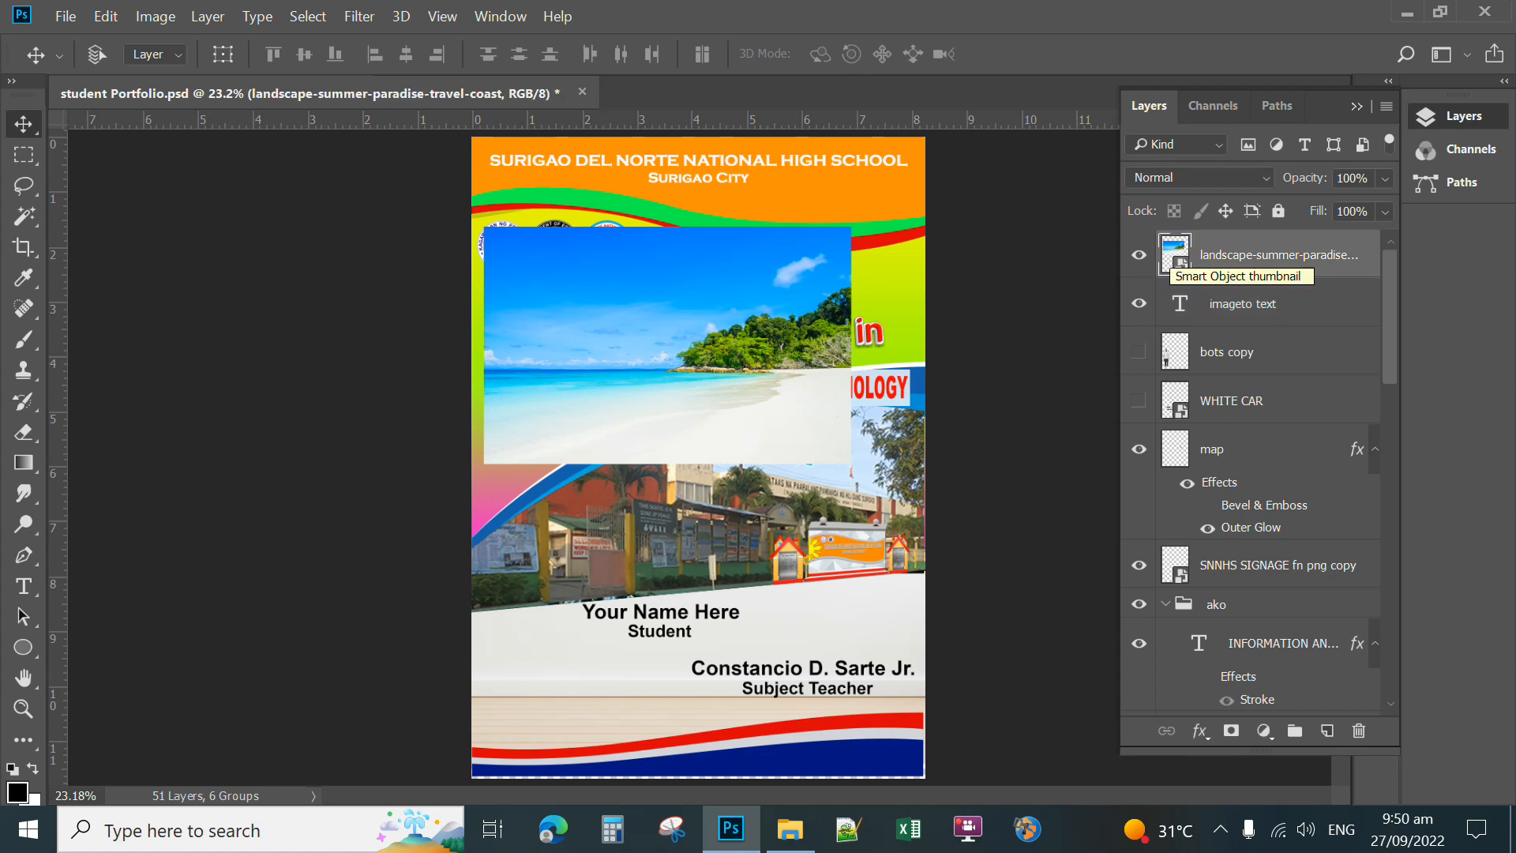
{"action": "right_click", "coordinate": [1241, 288]}
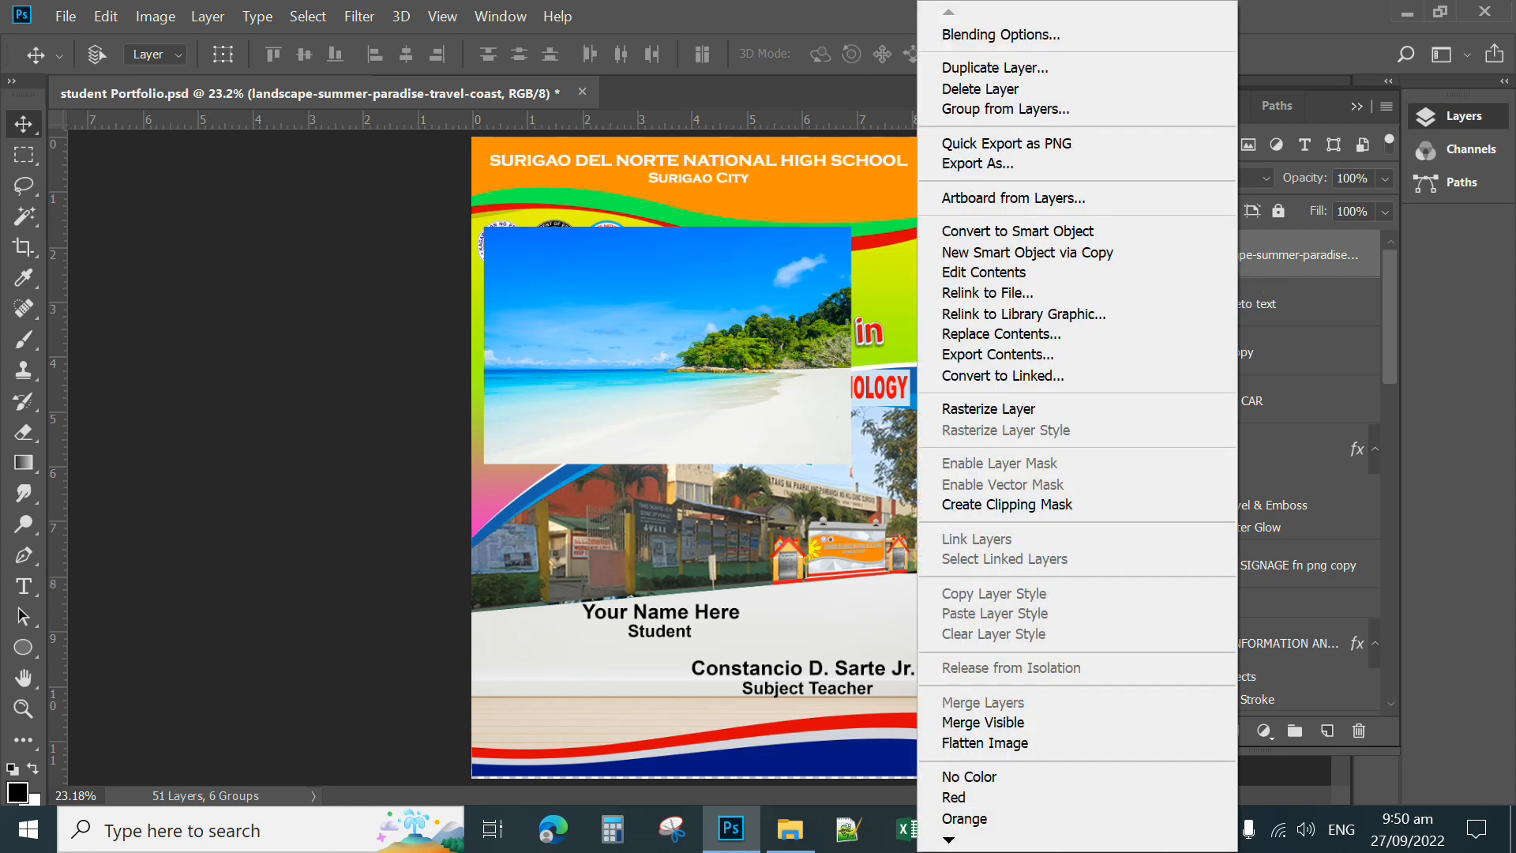
{"action": "left_click", "coordinate": [1044, 512]}
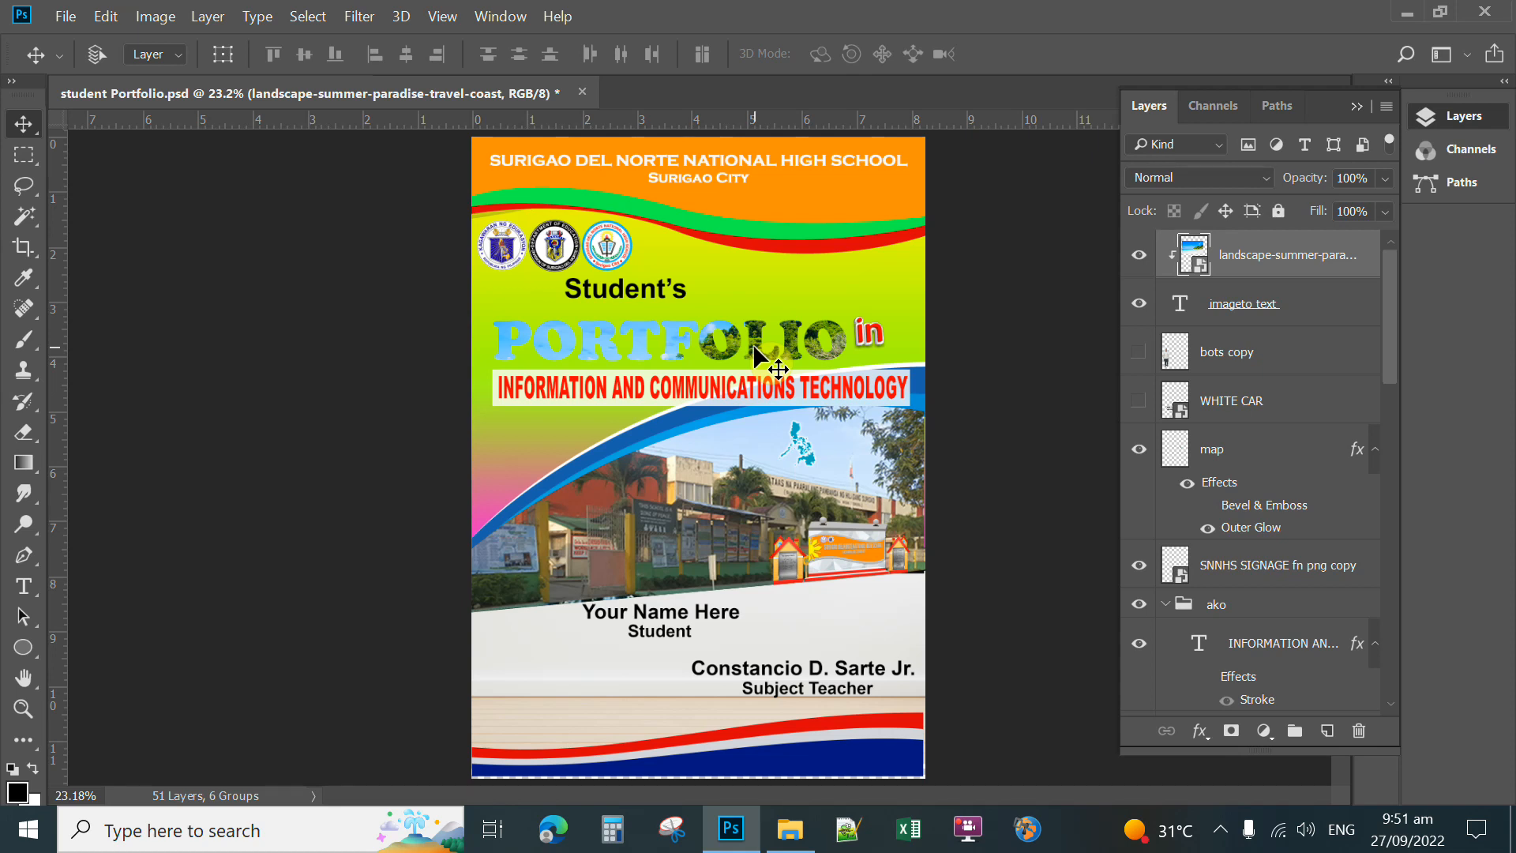
- Enlarge the clipped beach image to about 101% width and 98% height and reposition it behind the PORTFOLIO letters
{"action": "mouse_move", "coordinate": [752, 352]}
{"action": "left_mouse_down"}
{"action": "mouse_move", "coordinate": [750, 327]}
{"action": "mouse_move", "coordinate": [750, 372]}
{"action": "mouse_move", "coordinate": [752, 334]}
{"action": "mouse_move", "coordinate": [753, 356]}
{"action": "left_mouse_up"}
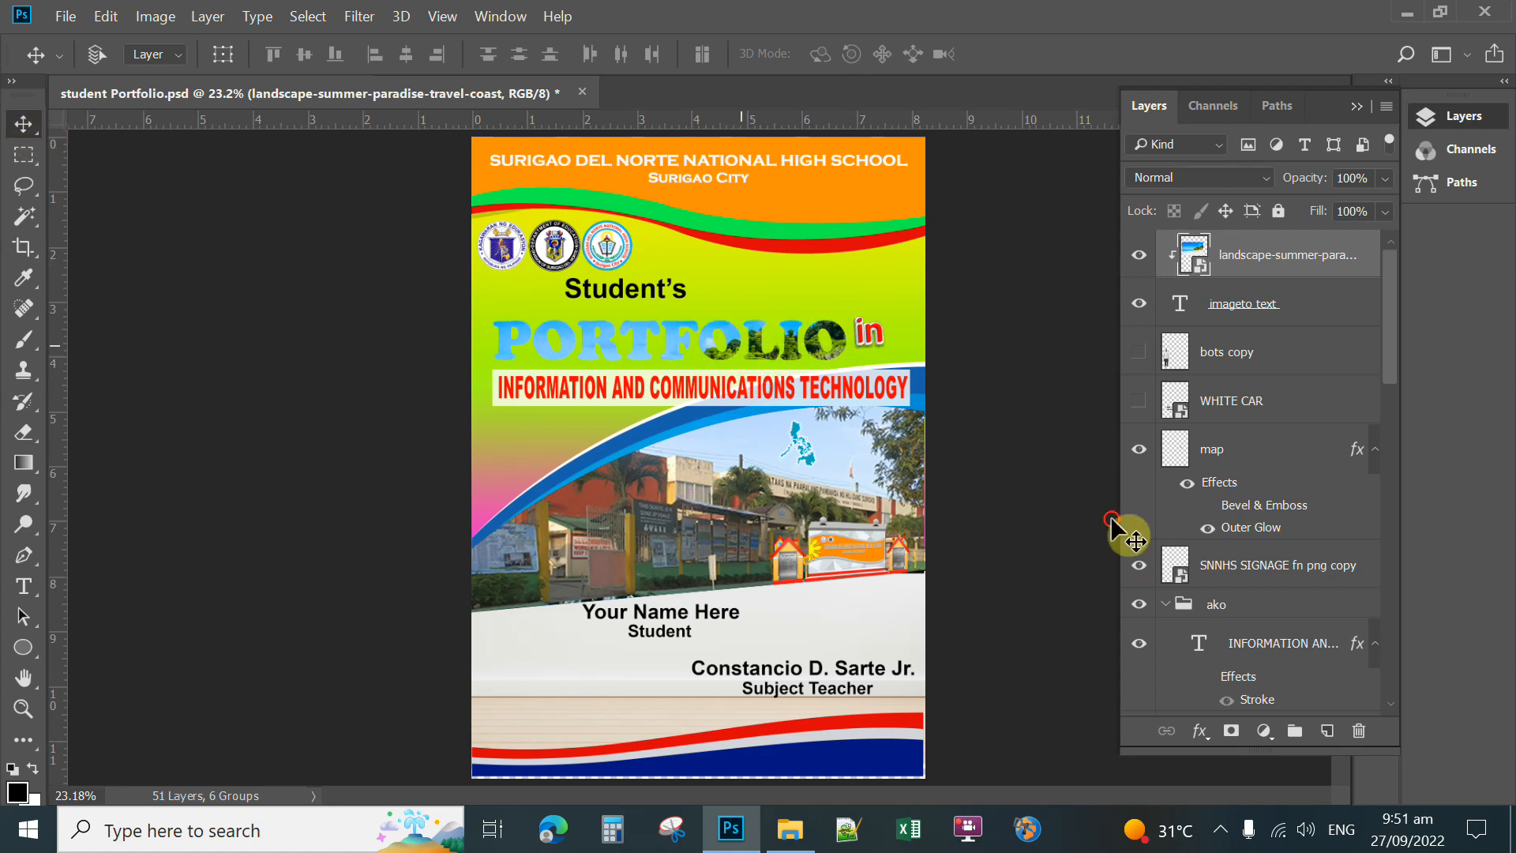
{"action": "mouse_move", "coordinate": [741, 337]}
{"action": "left_mouse_down"}
{"action": "mouse_move", "coordinate": [689, 339]}
{"action": "mouse_move", "coordinate": [769, 333]}
{"action": "mouse_move", "coordinate": [751, 342]}
{"action": "left_mouse_up"}
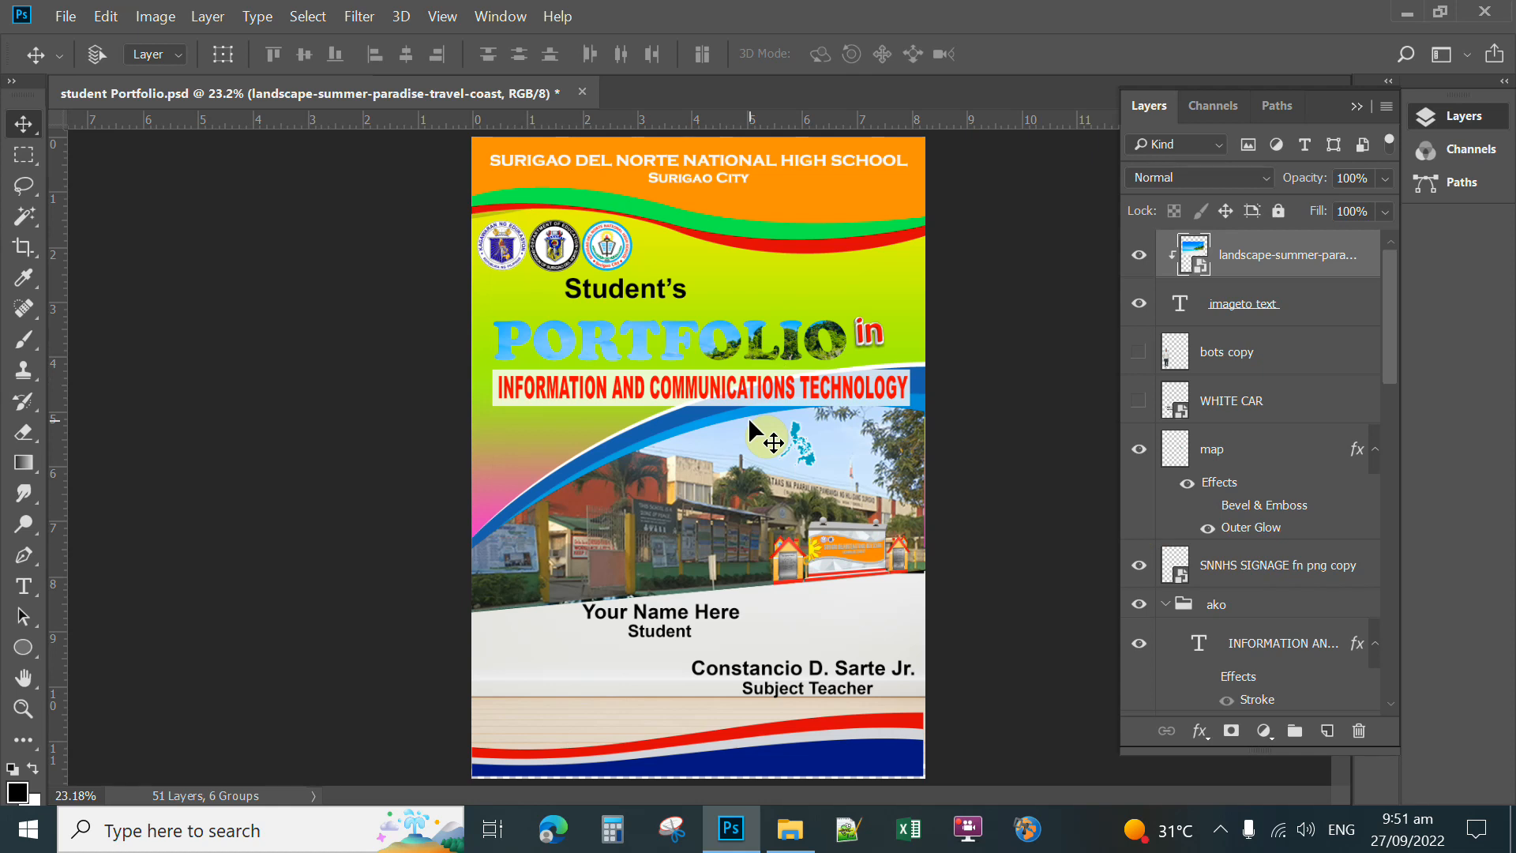
{"action": "key", "text": "ctrl+t"}
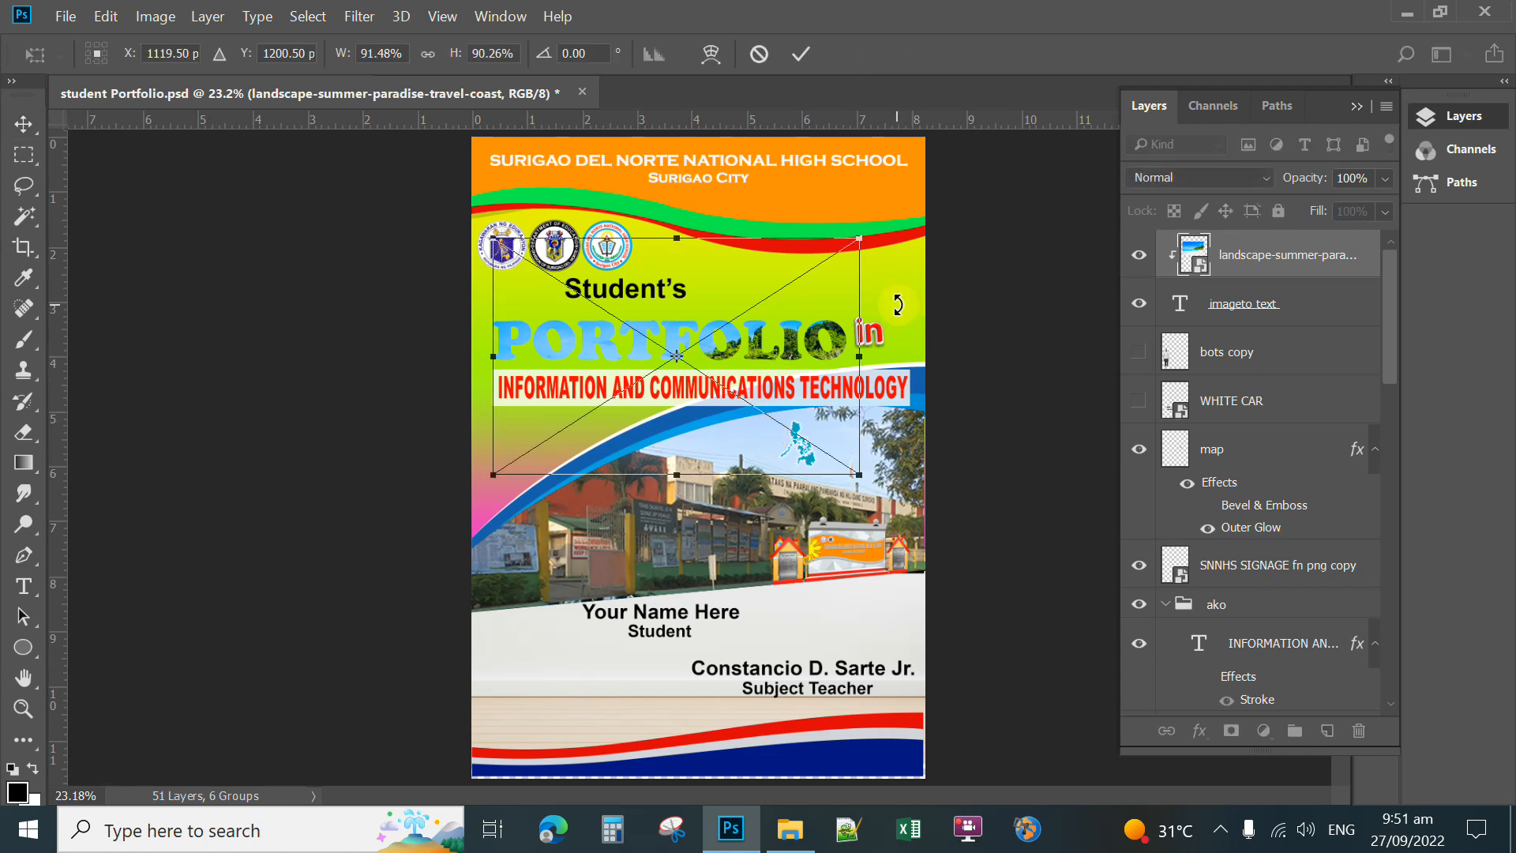
{"action": "left_click_drag", "start_coordinate": [860, 238], "coordinate": [901, 223]}
{"action": "mouse_move", "coordinate": [816, 284]}
{"action": "left_mouse_down"}
{"action": "mouse_move", "coordinate": [785, 279]}
{"action": "mouse_move", "coordinate": [812, 287]}
{"action": "mouse_move", "coordinate": [811, 270]}
{"action": "left_mouse_up"}
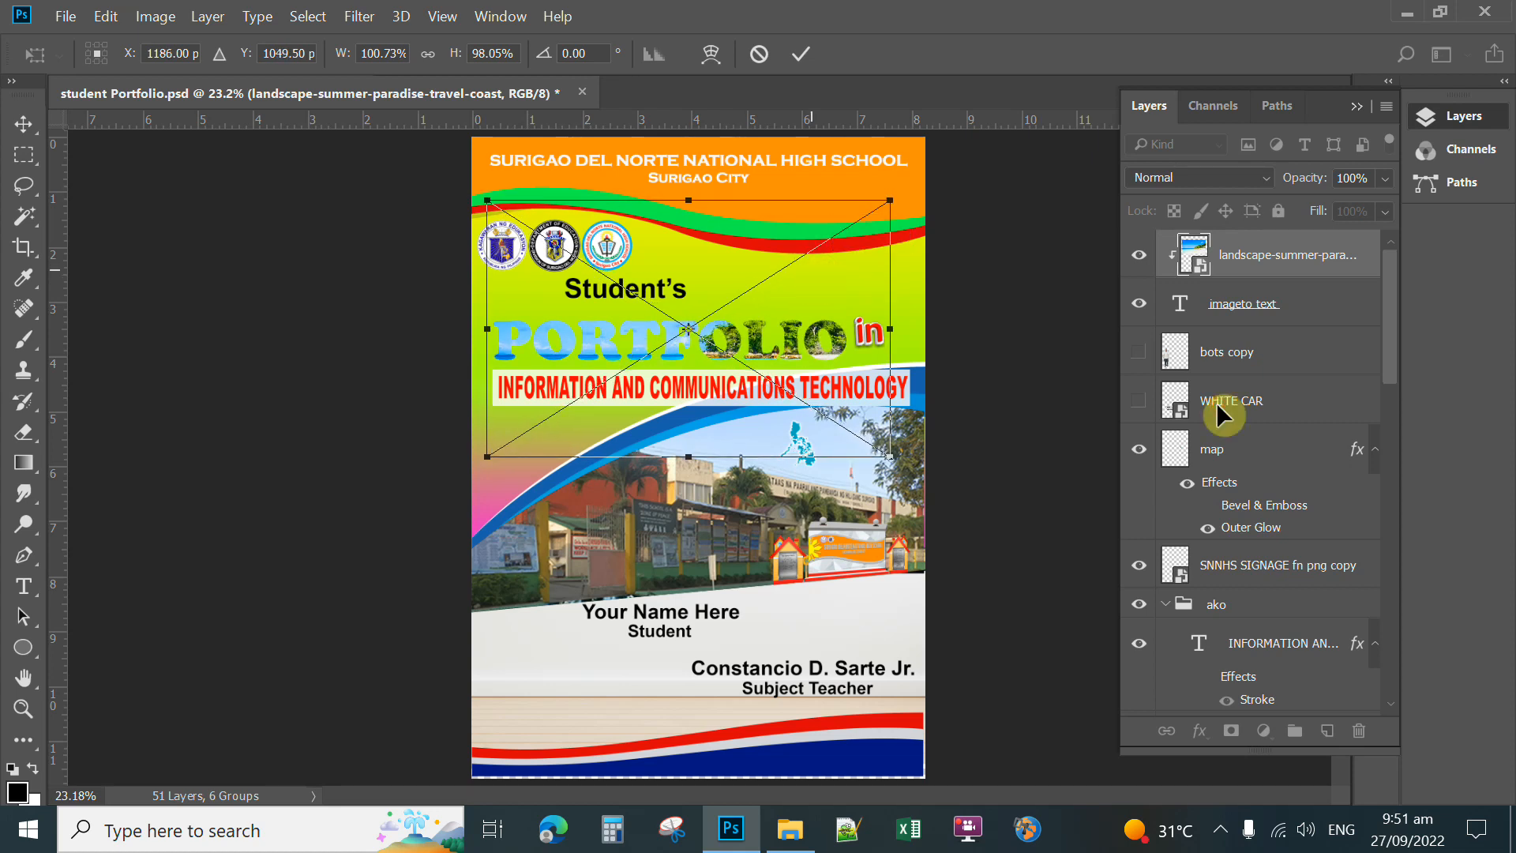
{"action": "left_click", "coordinate": [801, 54]}
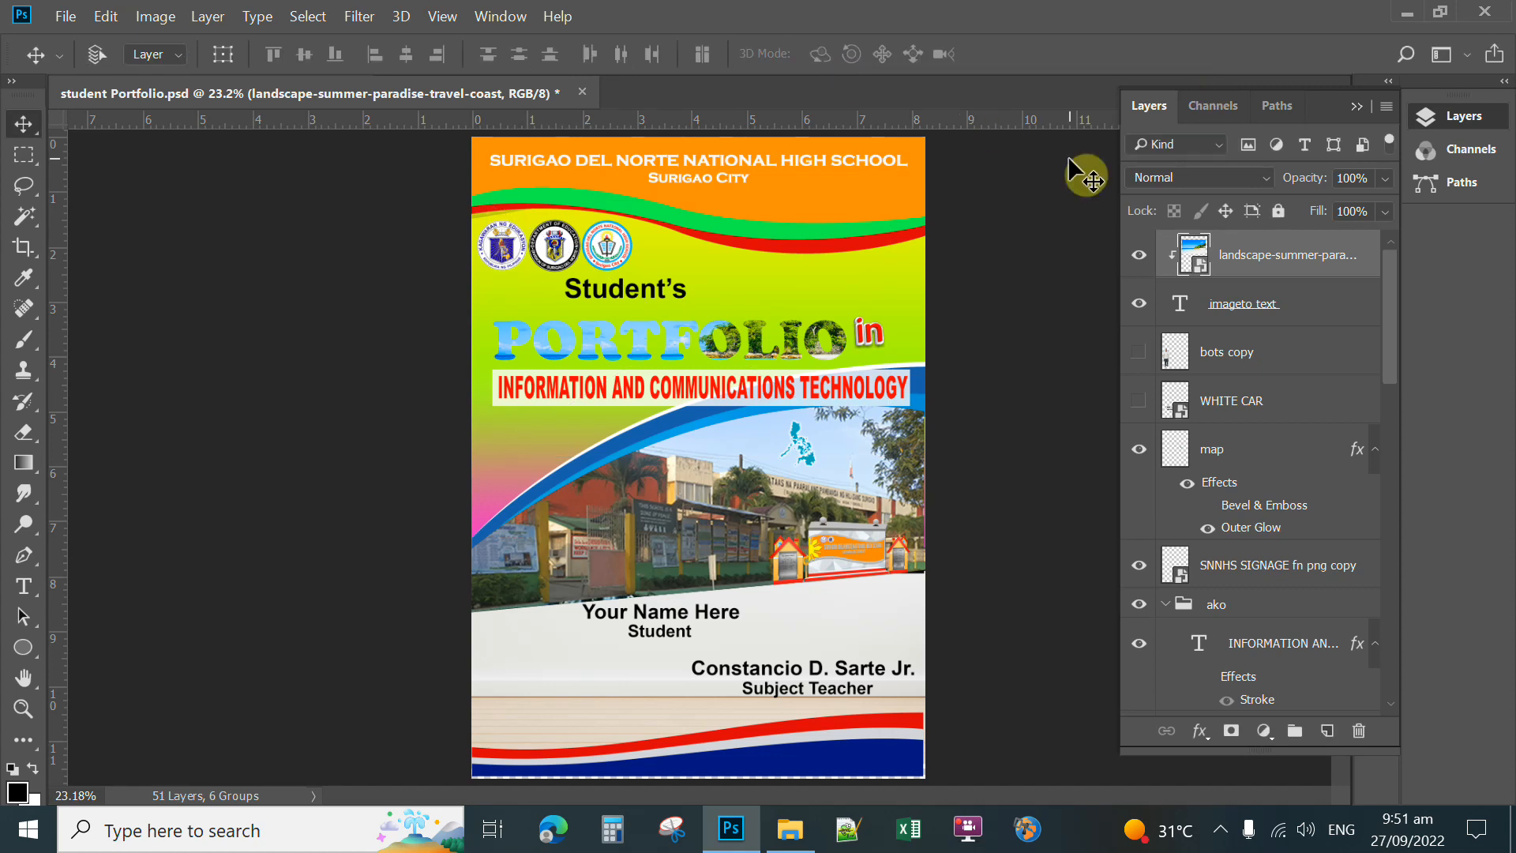
- Add a white Outer Glow effect with Normal blend mode to the "imageto text" layer
{"action": "right_click", "coordinate": [1246, 310]}
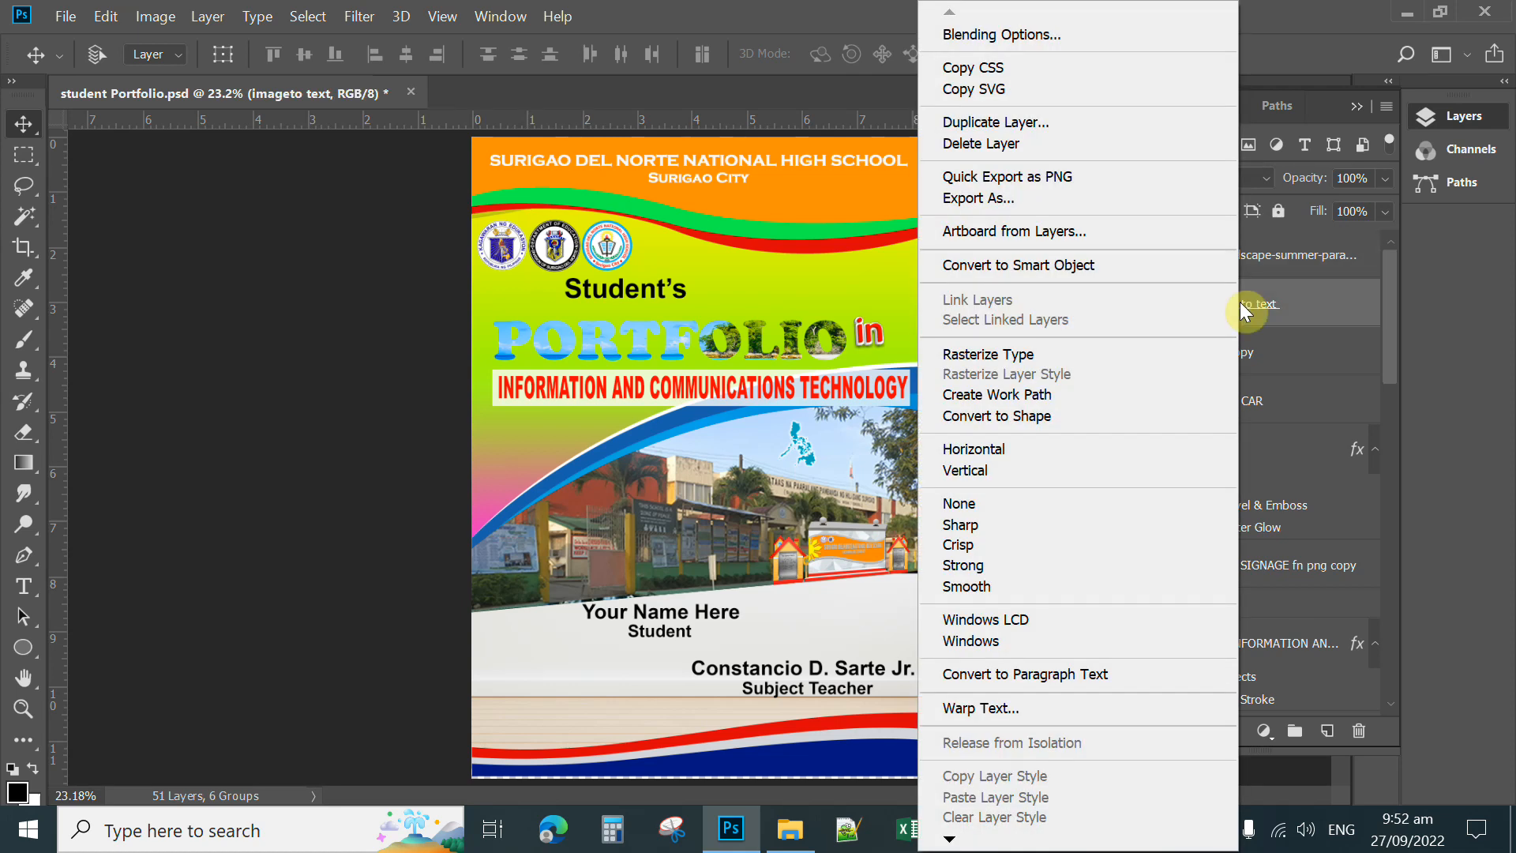
{"action": "left_click", "coordinate": [1022, 34]}
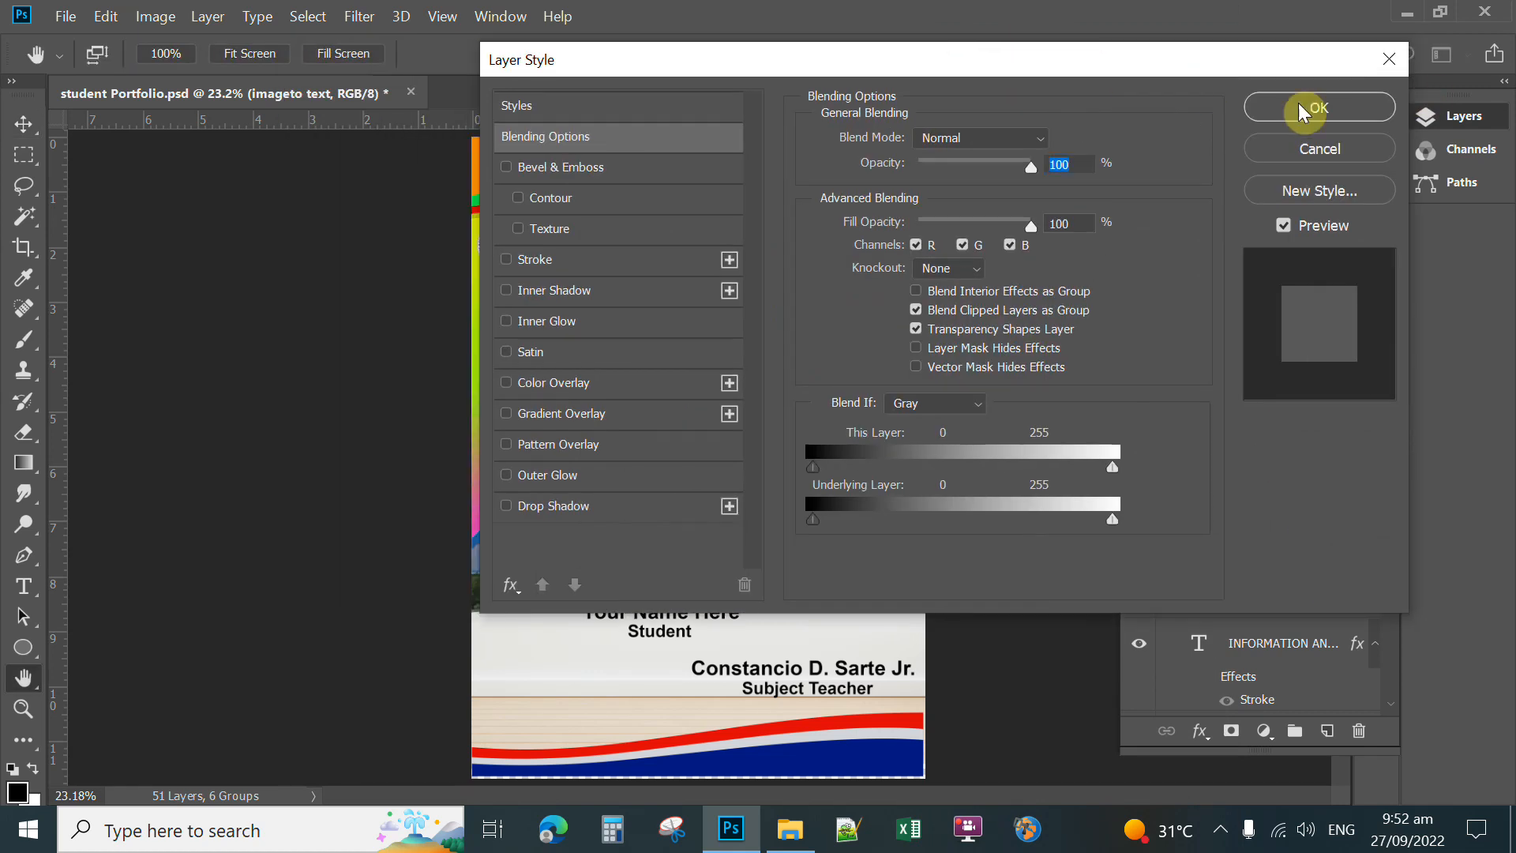
{"action": "left_click_drag", "start_coordinate": [1142, 70], "coordinate": [1512, 92]}
{"action": "left_click_drag", "start_coordinate": [1041, 88], "coordinate": [1087, 66]}
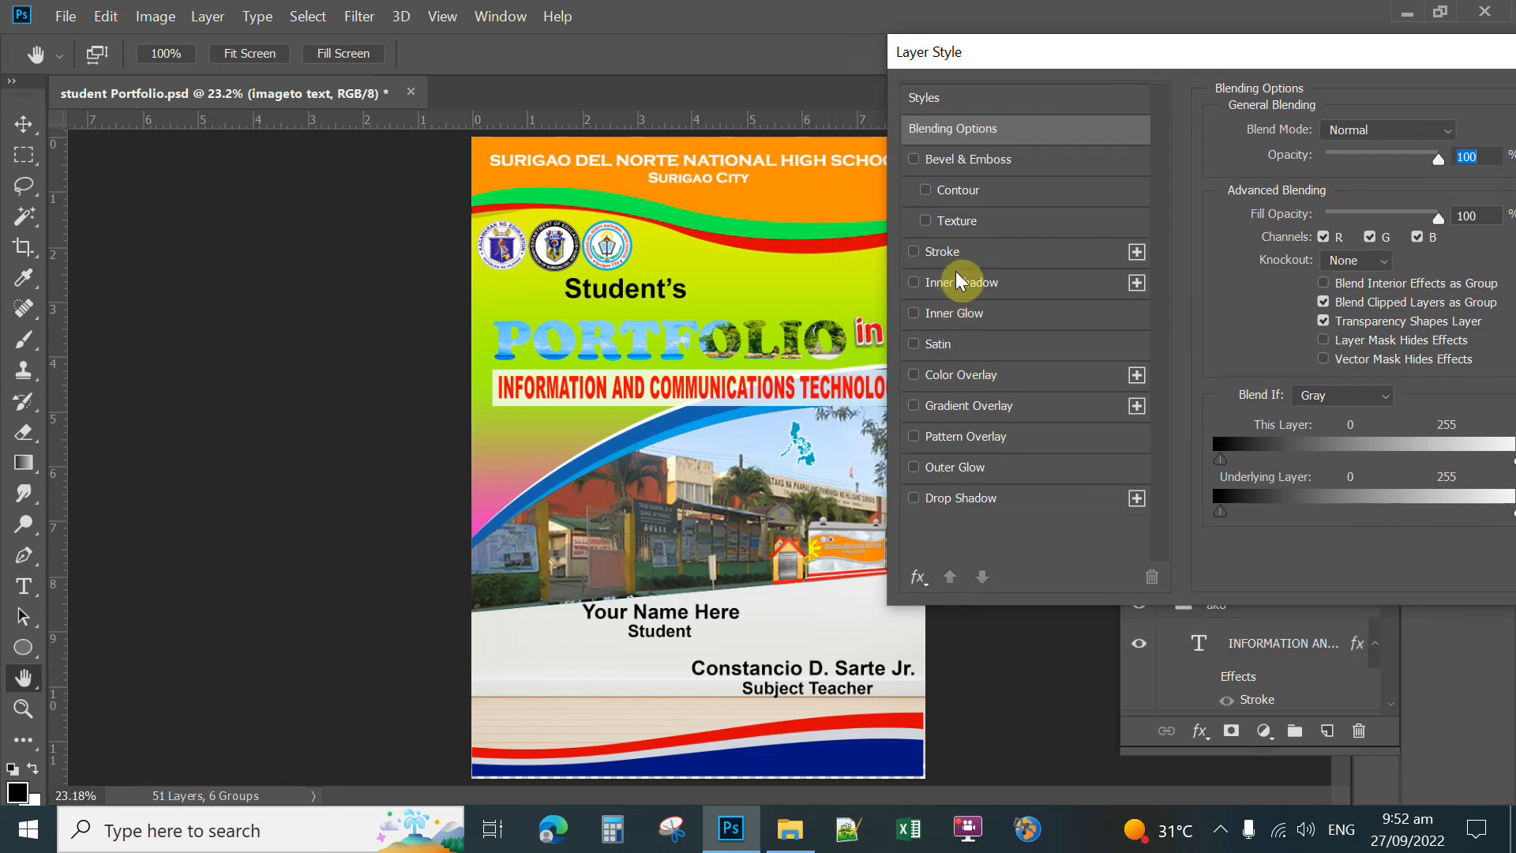
{"action": "left_click", "coordinate": [958, 469]}
{"action": "left_click_drag", "start_coordinate": [1120, 57], "coordinate": [920, 124]}
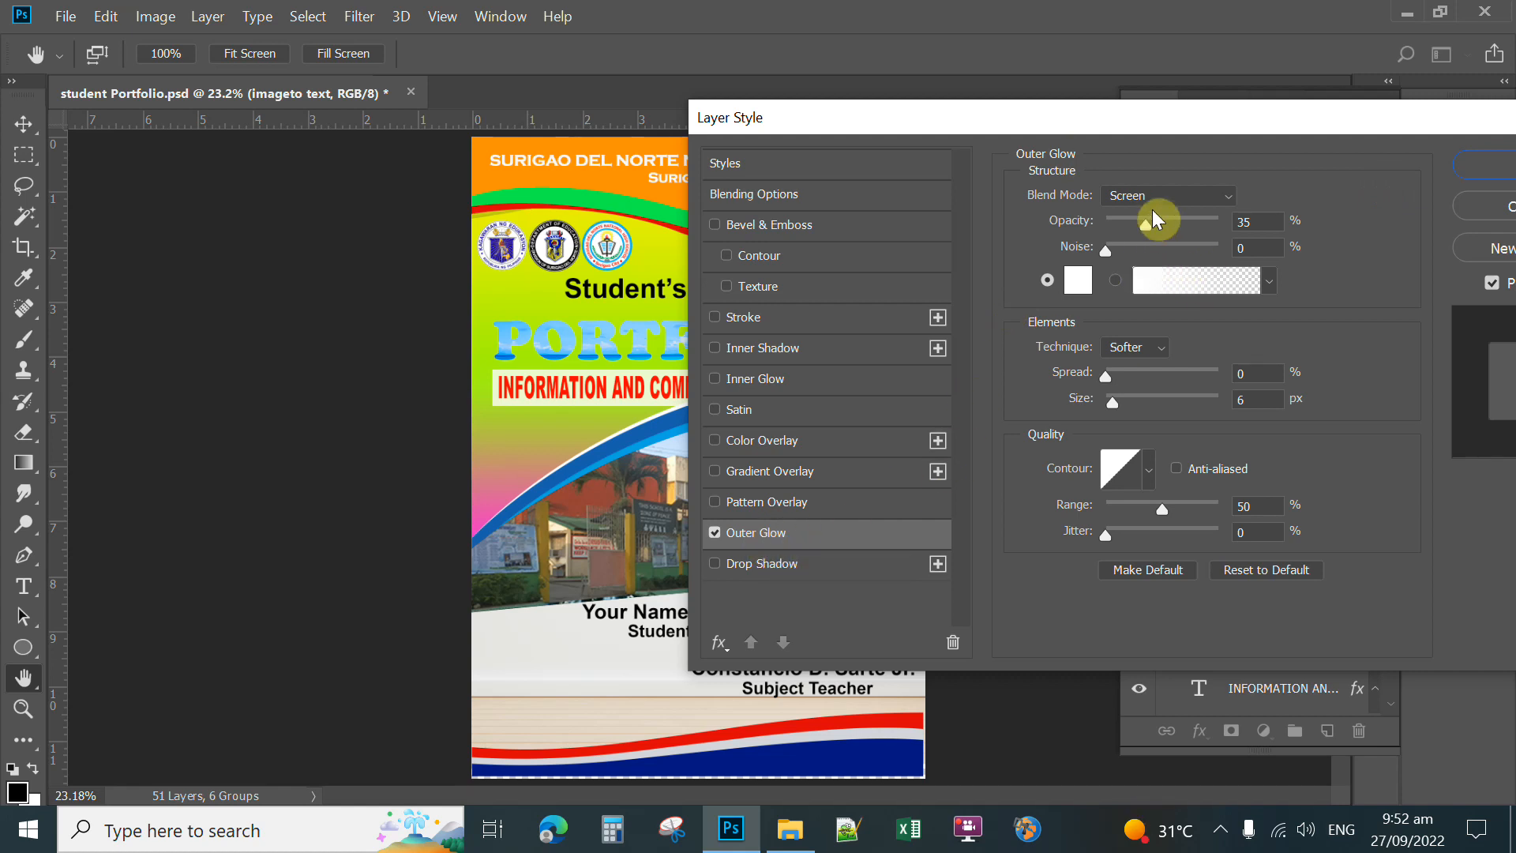
{"action": "left_click", "coordinate": [1072, 286]}
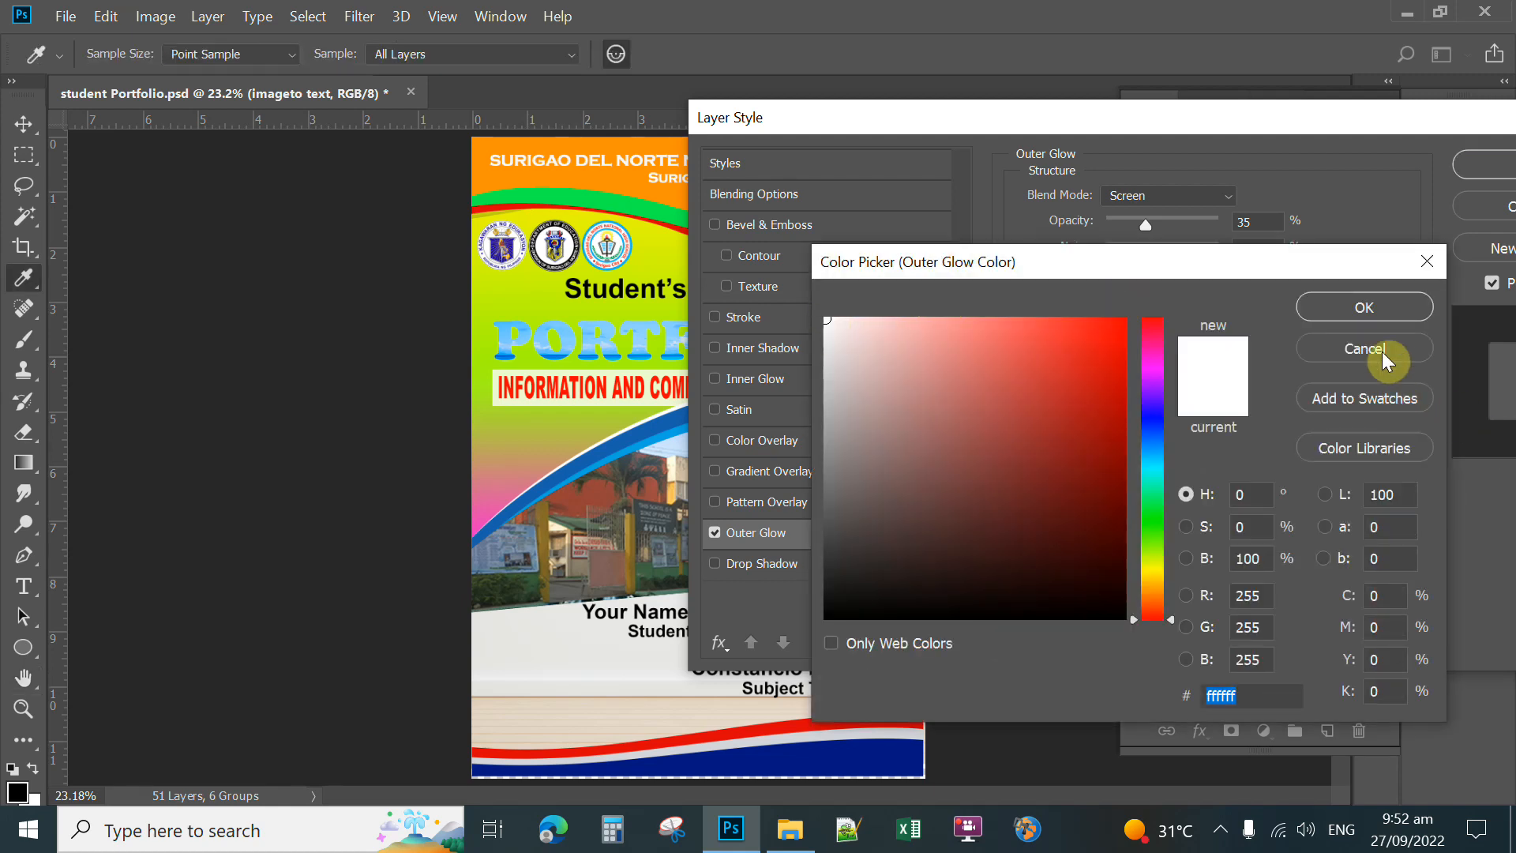
{"action": "left_click", "coordinate": [1362, 309]}
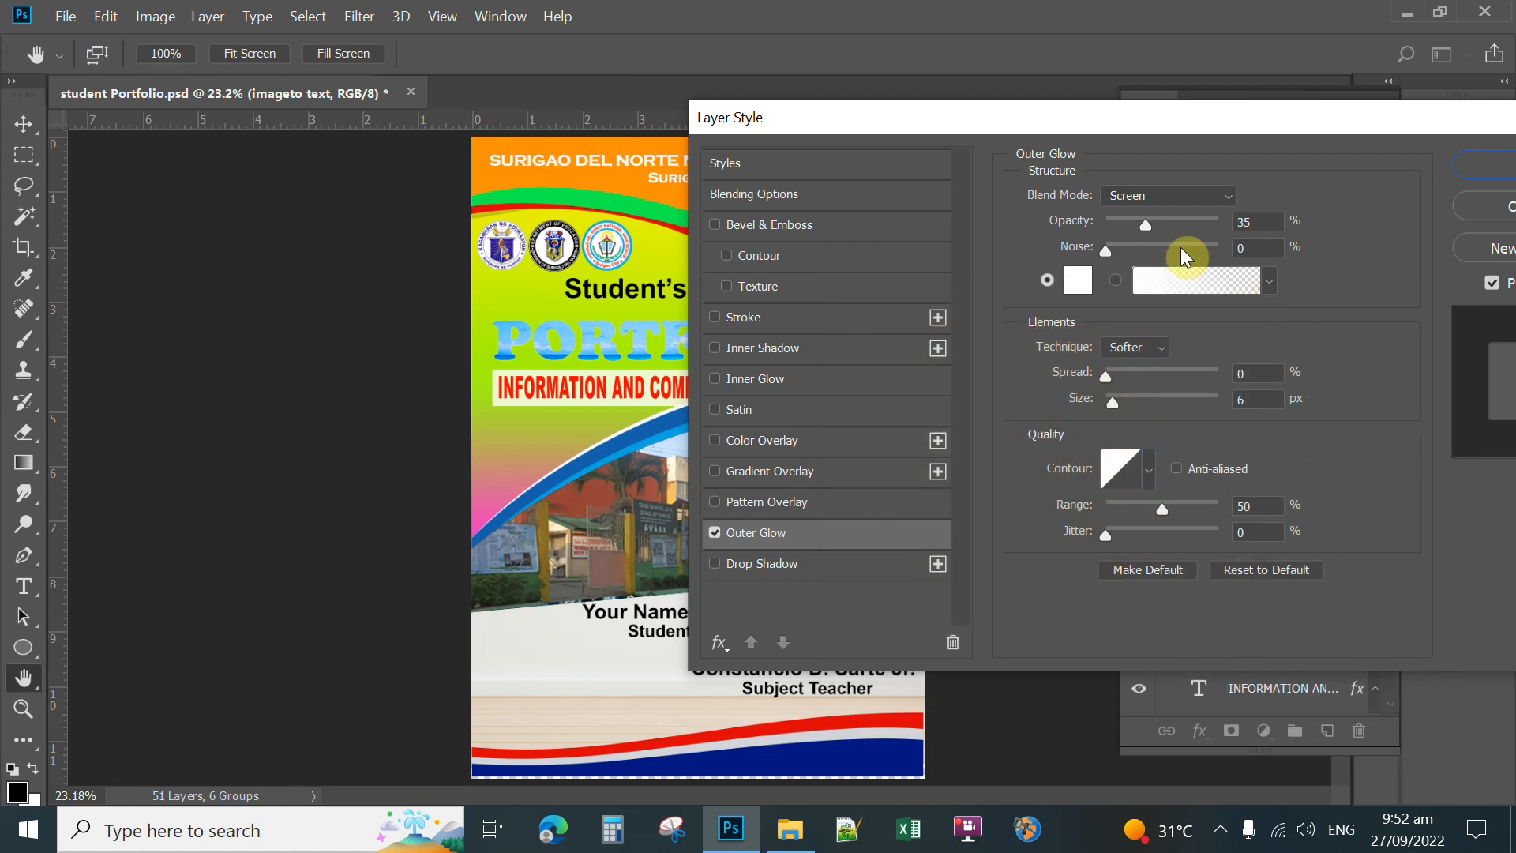
{"action": "left_click", "coordinate": [1229, 195]}
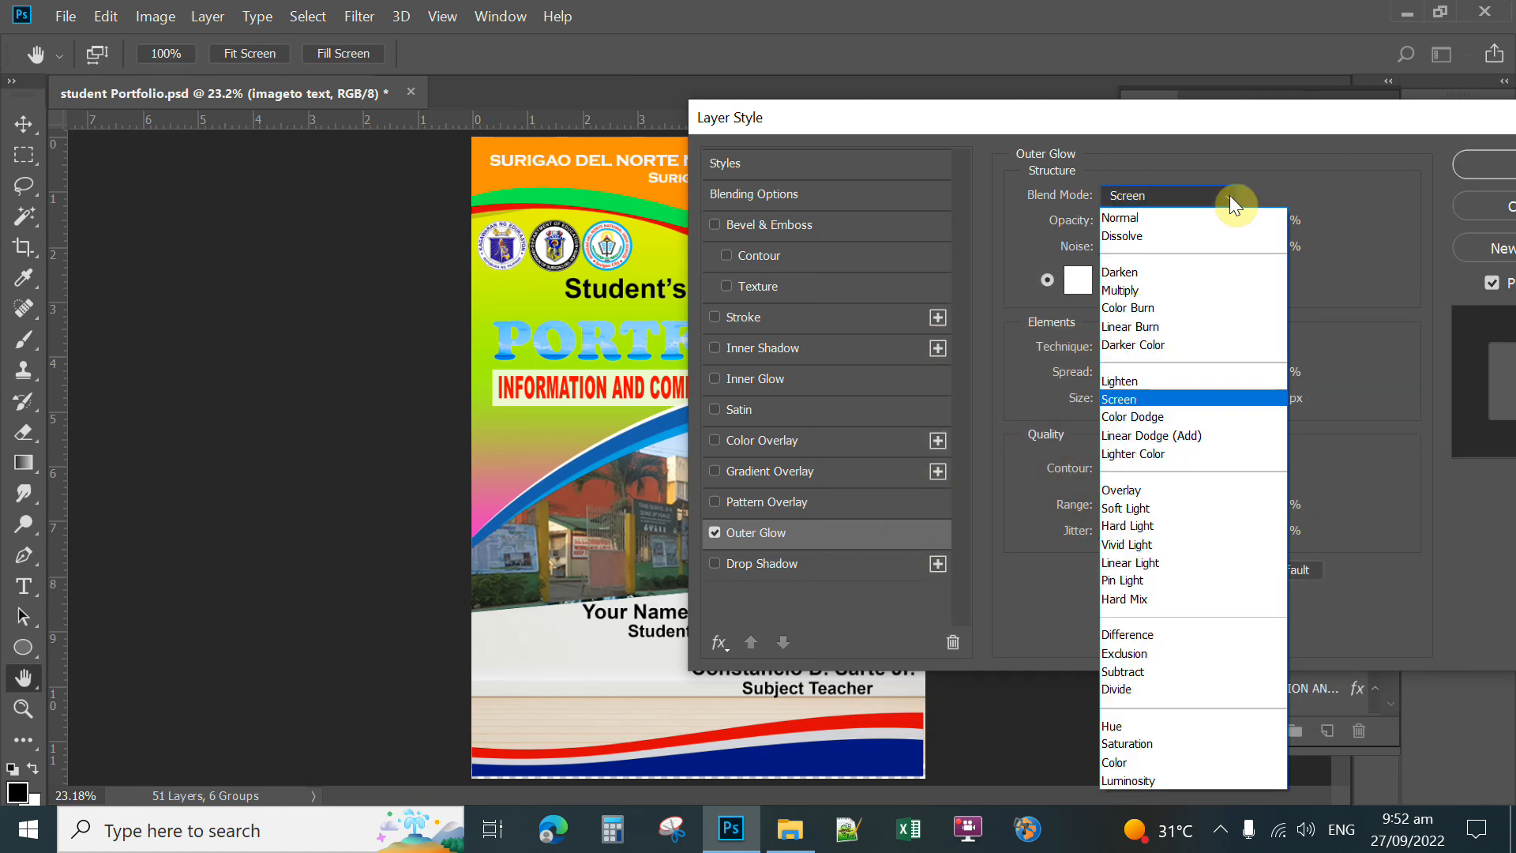
{"action": "left_click", "coordinate": [1154, 216]}
{"action": "left_click_drag", "start_coordinate": [1240, 134], "coordinate": [1134, 406]}
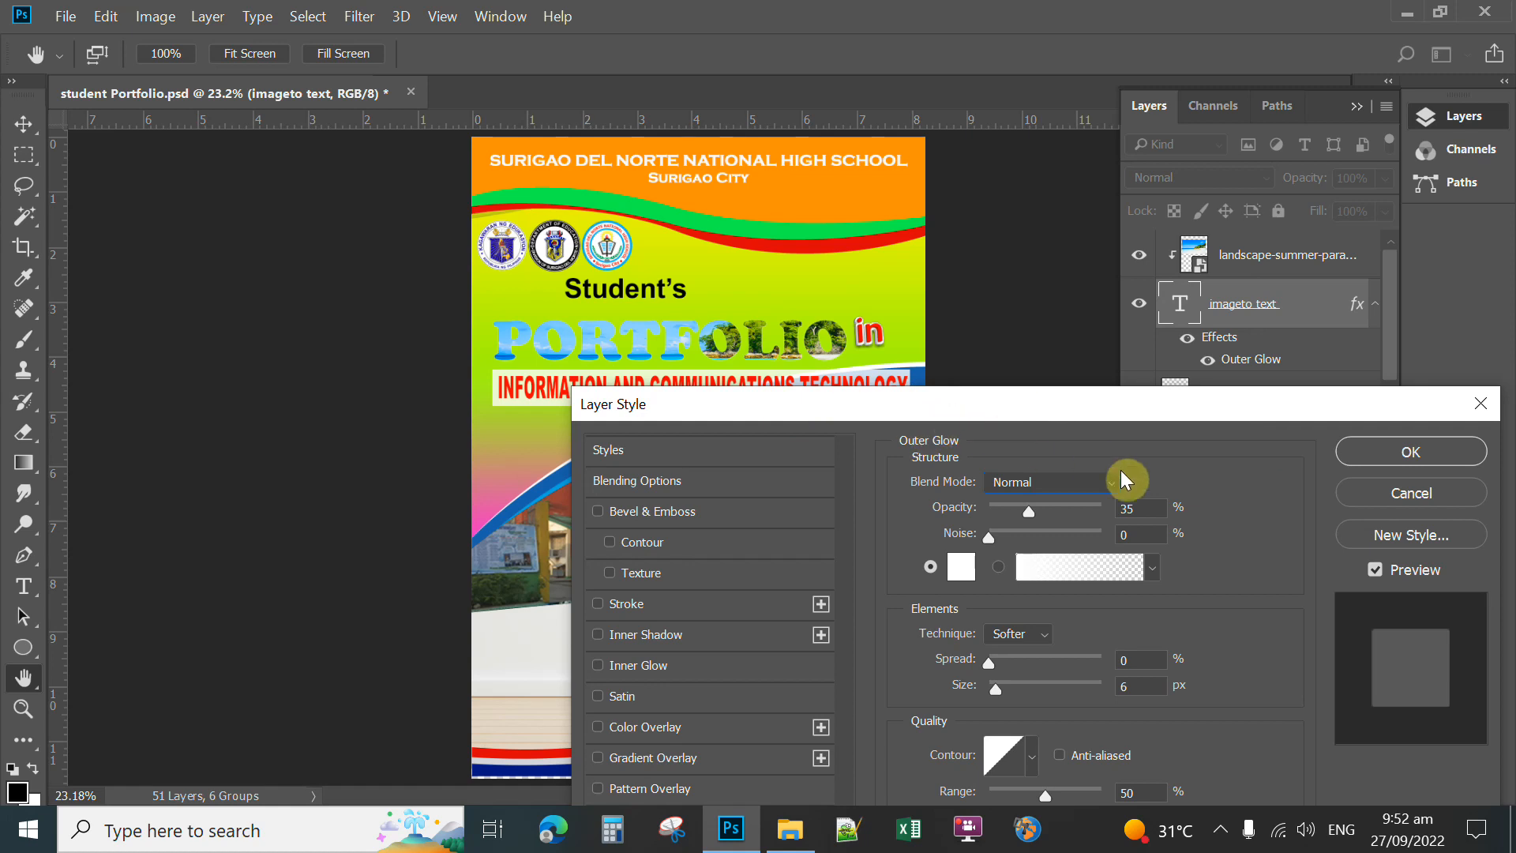
{"action": "left_click_drag", "start_coordinate": [1115, 410], "coordinate": [1072, 401]}
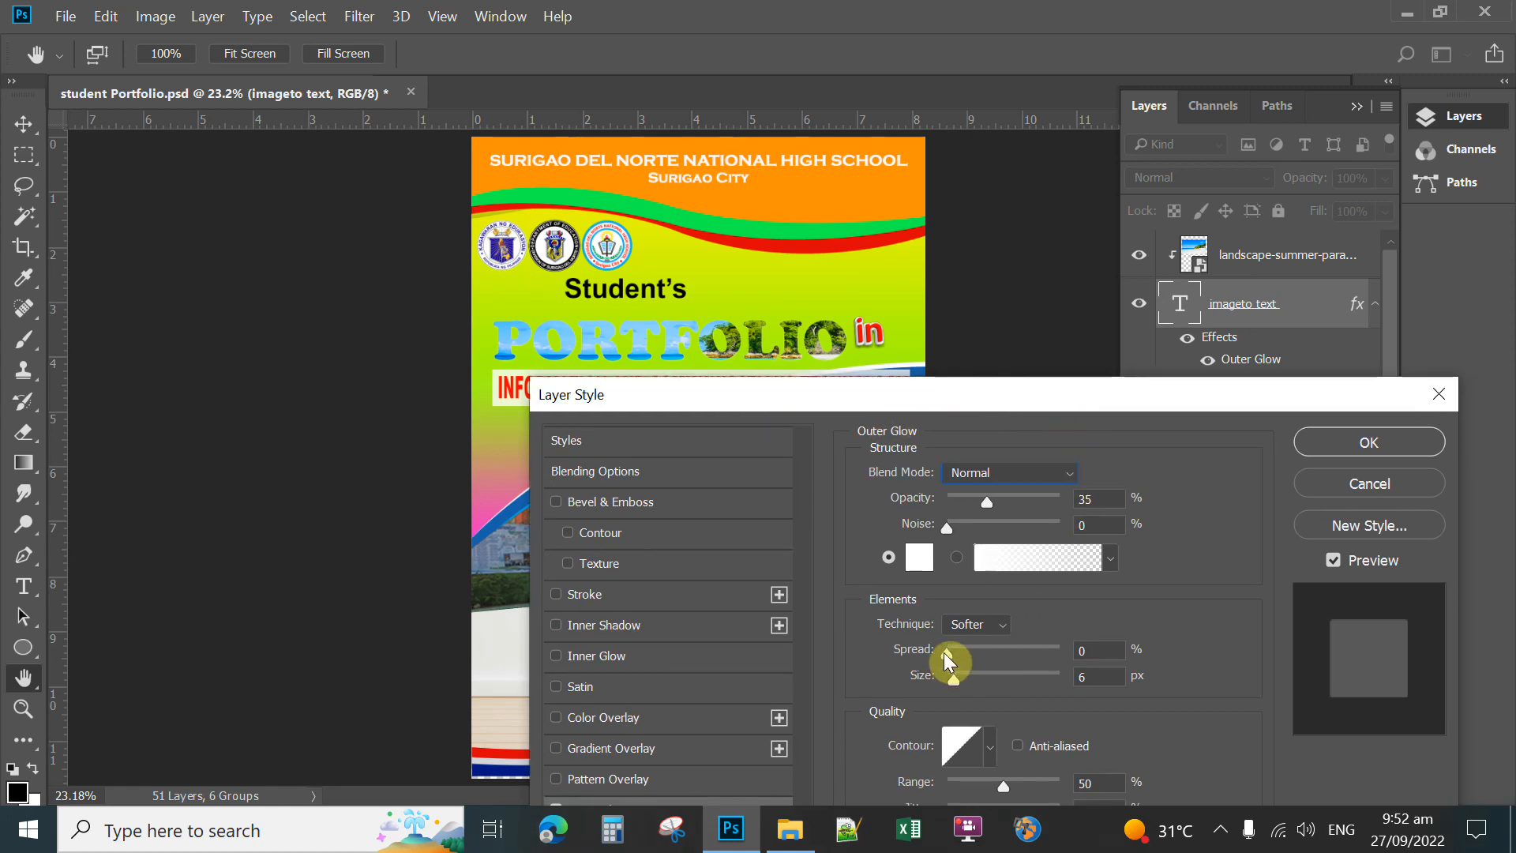
- Set the outer glow's spread to 40% and size to 120 px, and change its color to cyan (0beef6)
{"action": "left_click_drag", "start_coordinate": [946, 652], "coordinate": [1007, 675]}
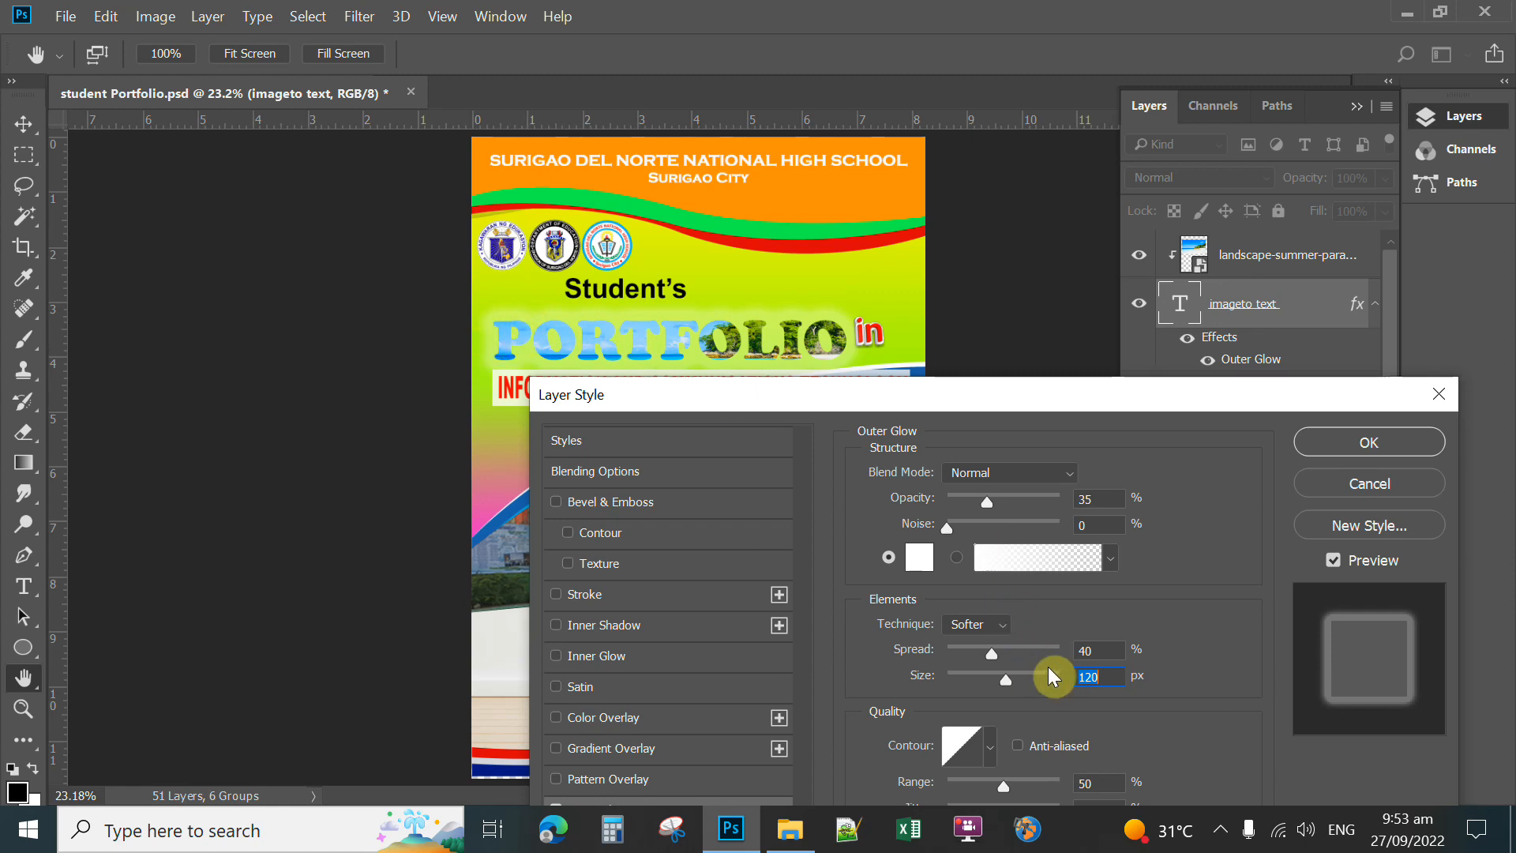
{"action": "left_click", "coordinate": [919, 556]}
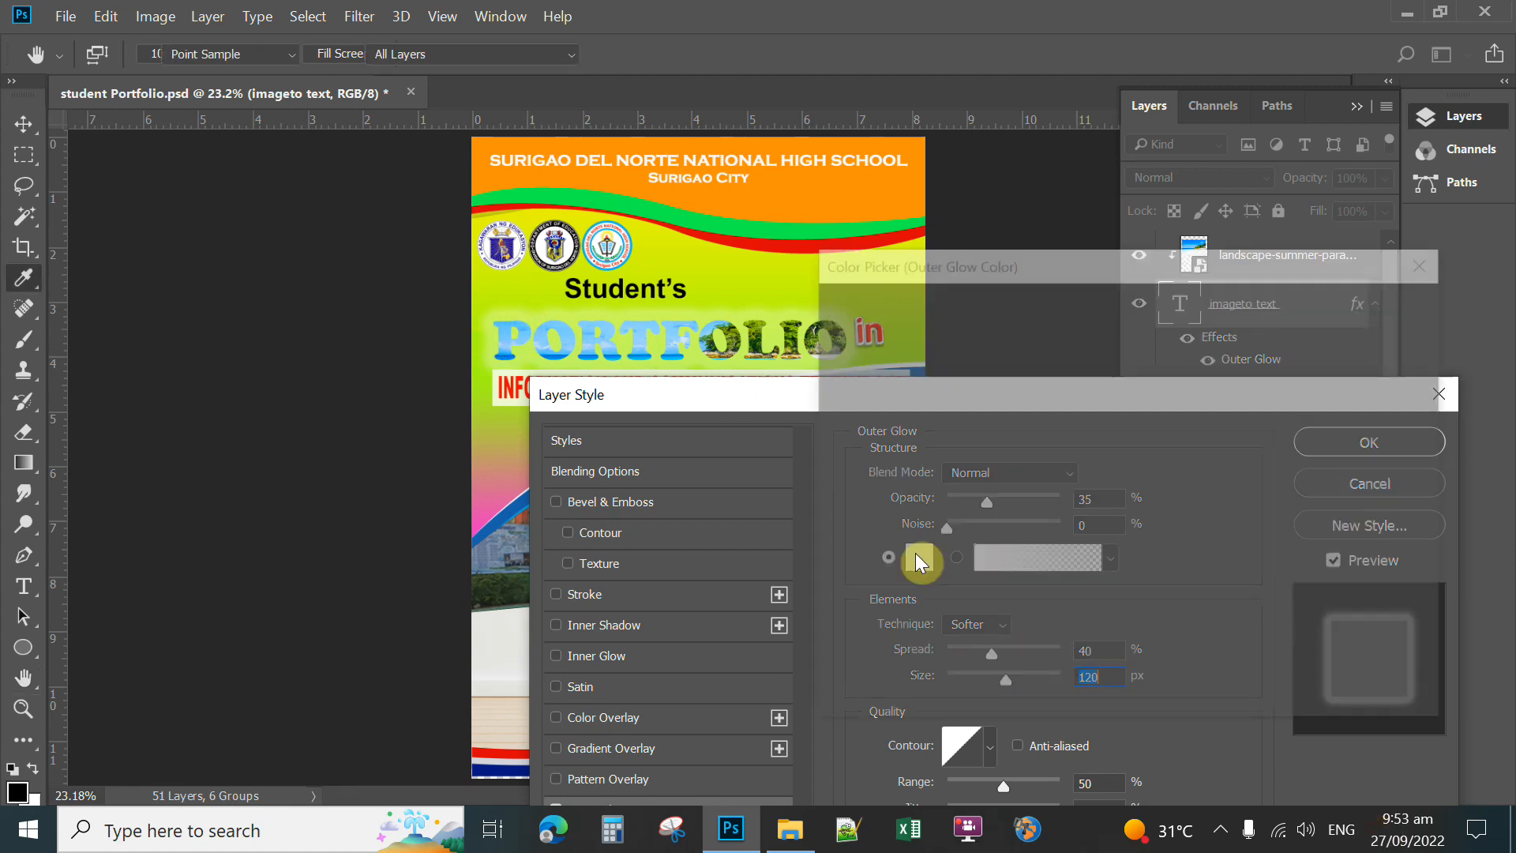
{"action": "left_click", "coordinate": [1114, 328]}
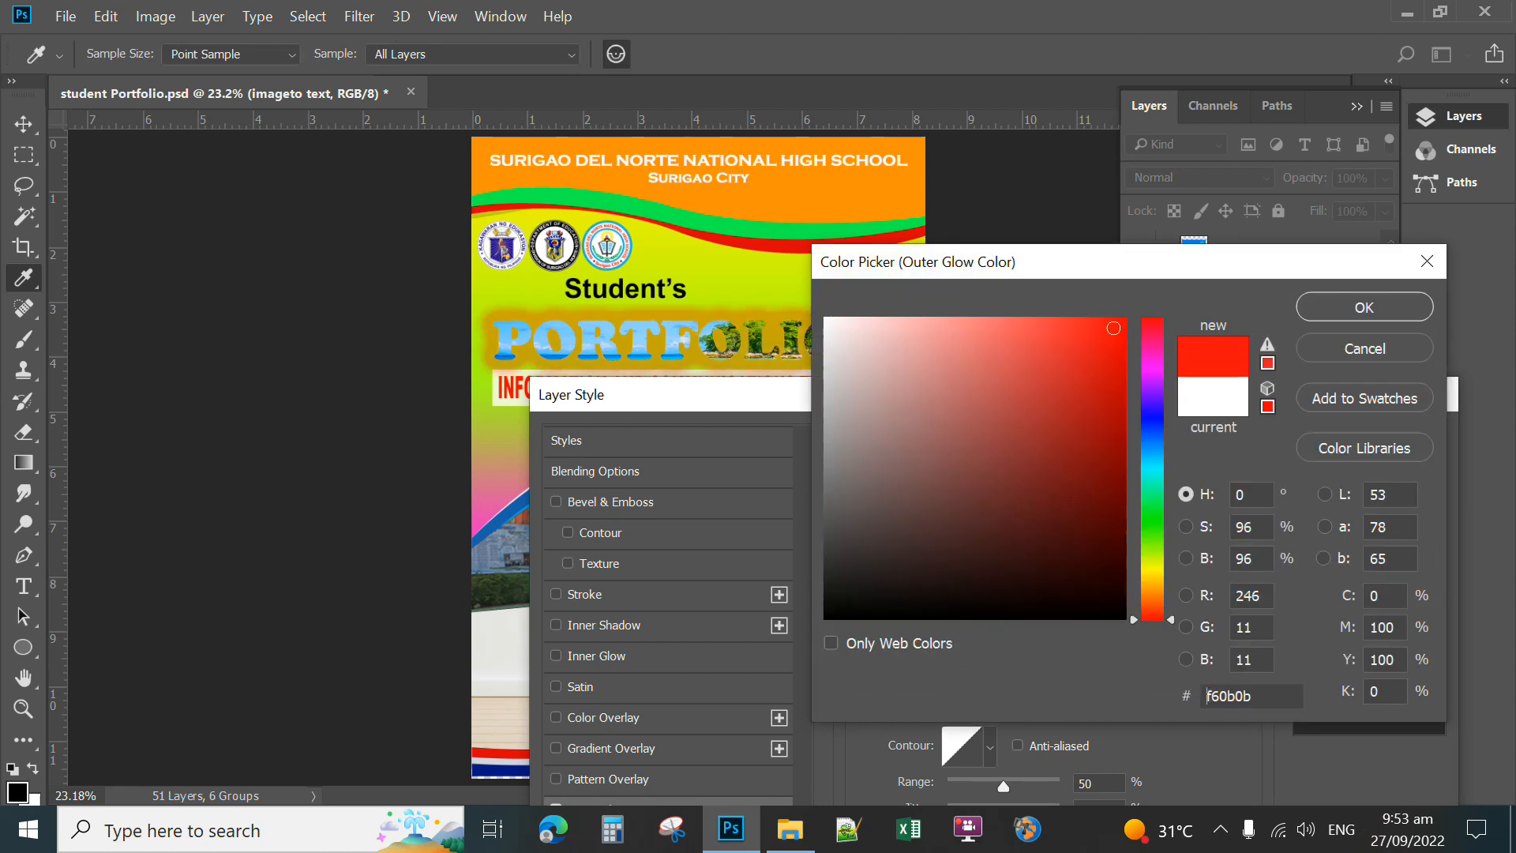
{"action": "left_click", "coordinate": [1153, 513]}
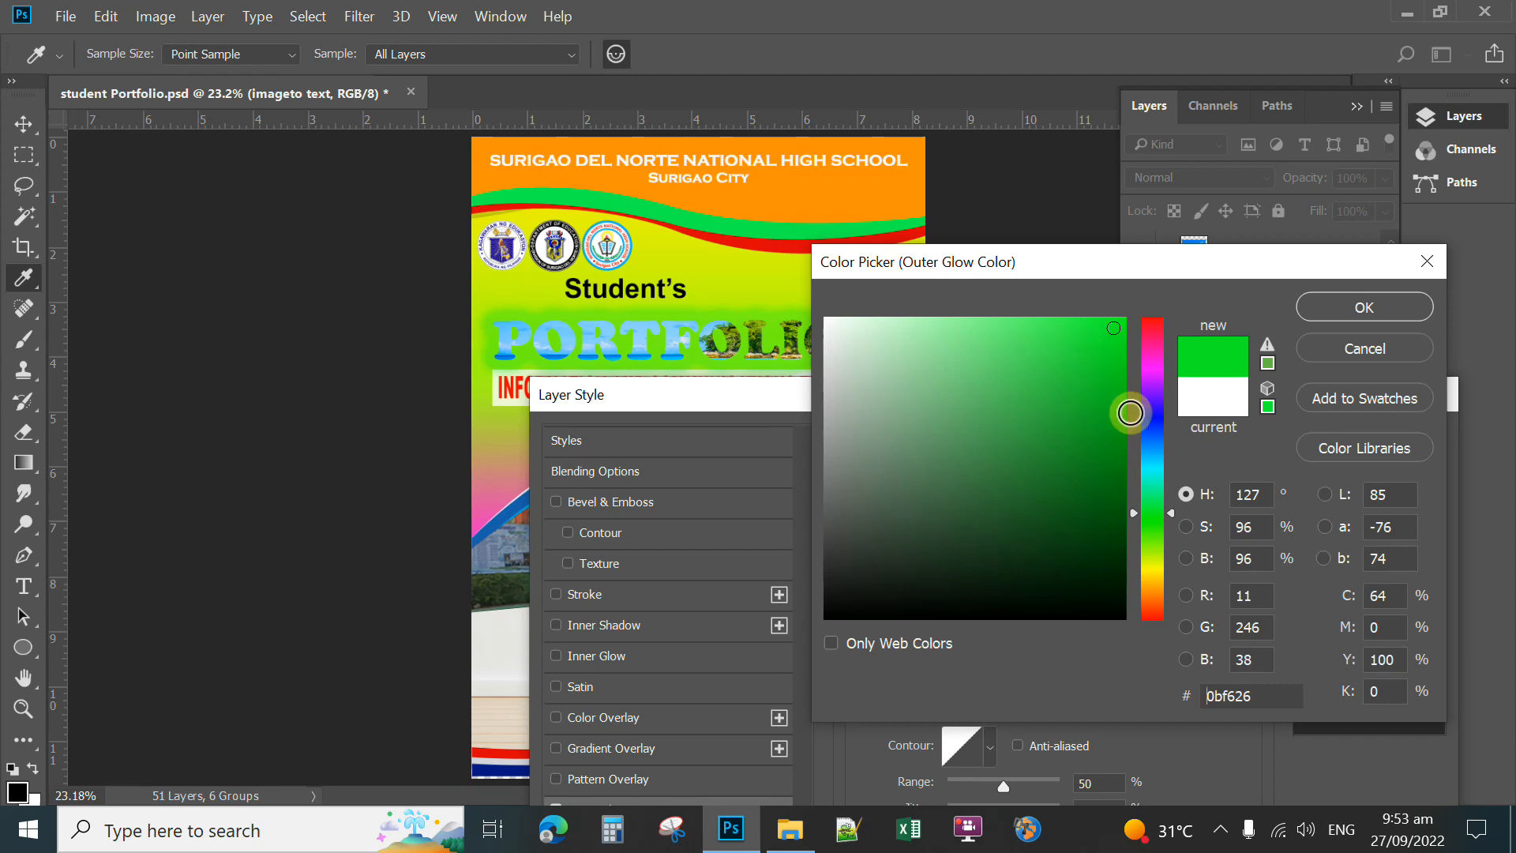
{"action": "left_click", "coordinate": [1153, 466]}
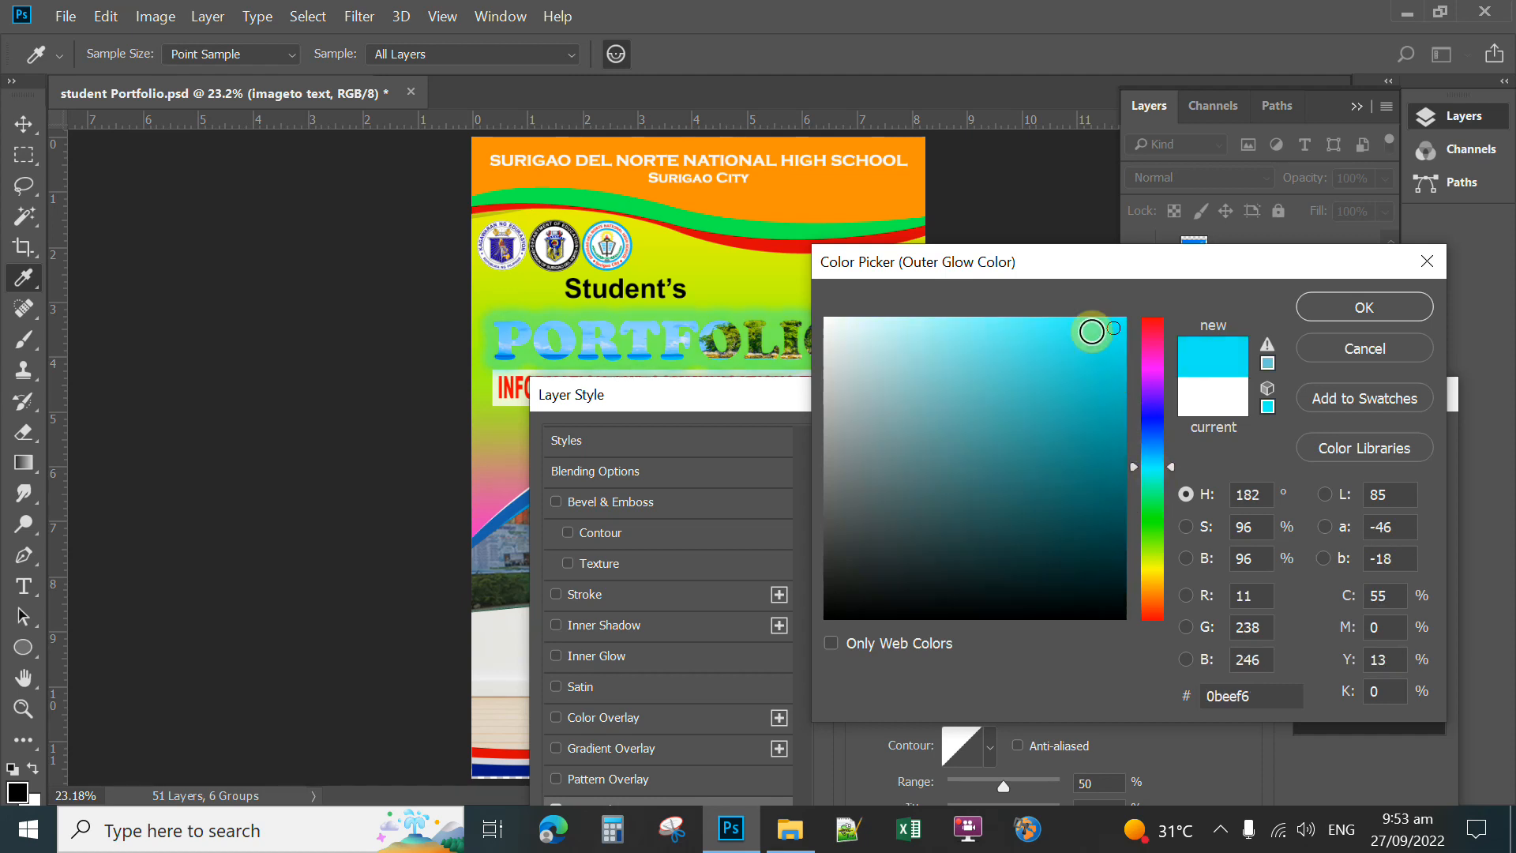
{"action": "left_click", "coordinate": [1331, 308]}
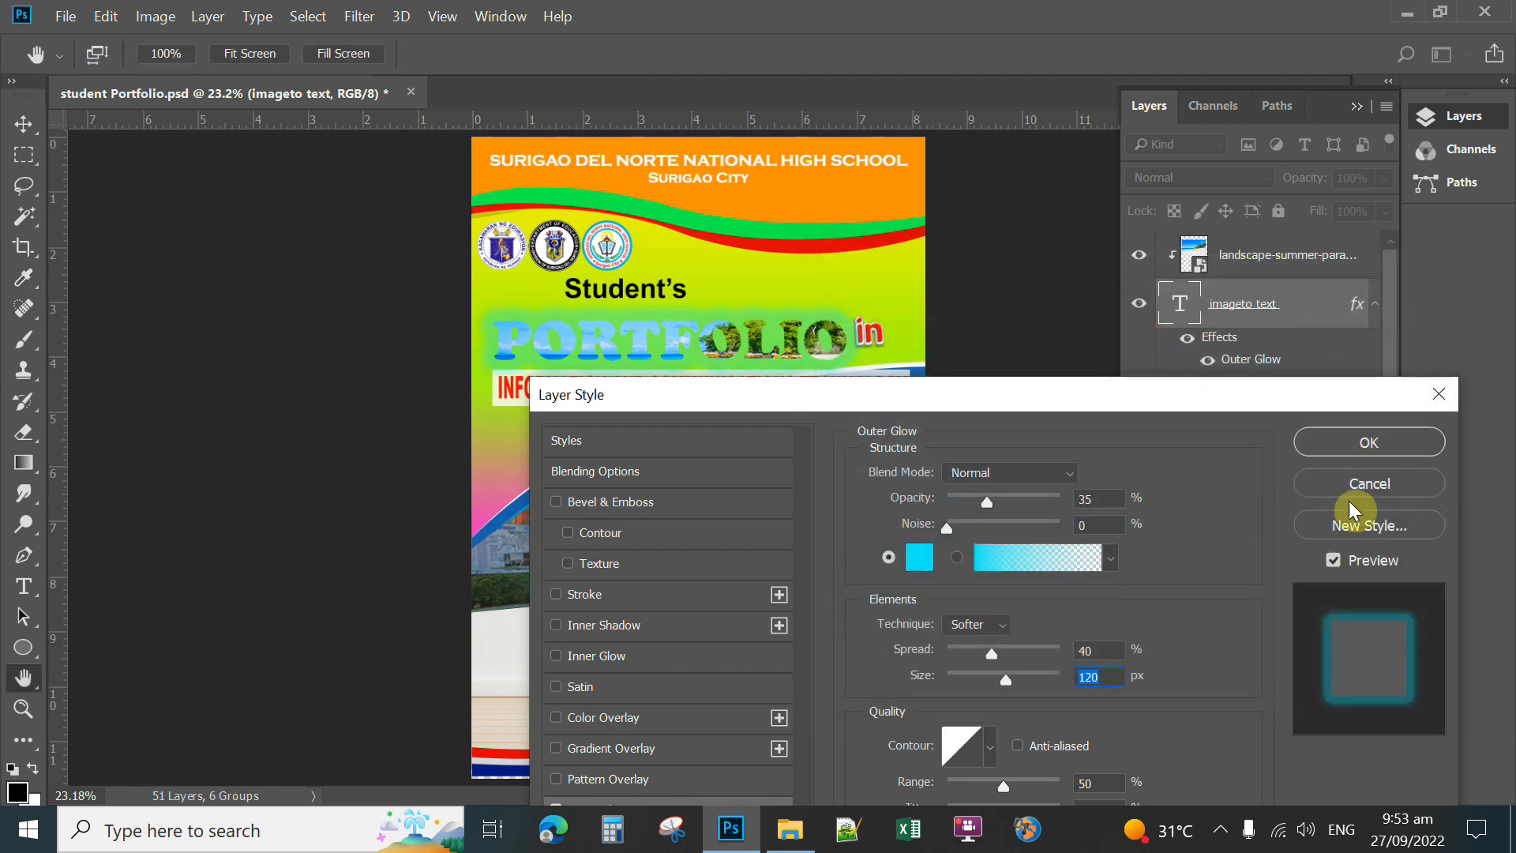
- Reduce the outer glow's size to 49 px, add noise to it, and apply the layer style
{"action": "left_click_drag", "start_coordinate": [1178, 392], "coordinate": [1209, 391]}
{"action": "left_click_drag", "start_coordinate": [1037, 681], "coordinate": [1009, 684]}
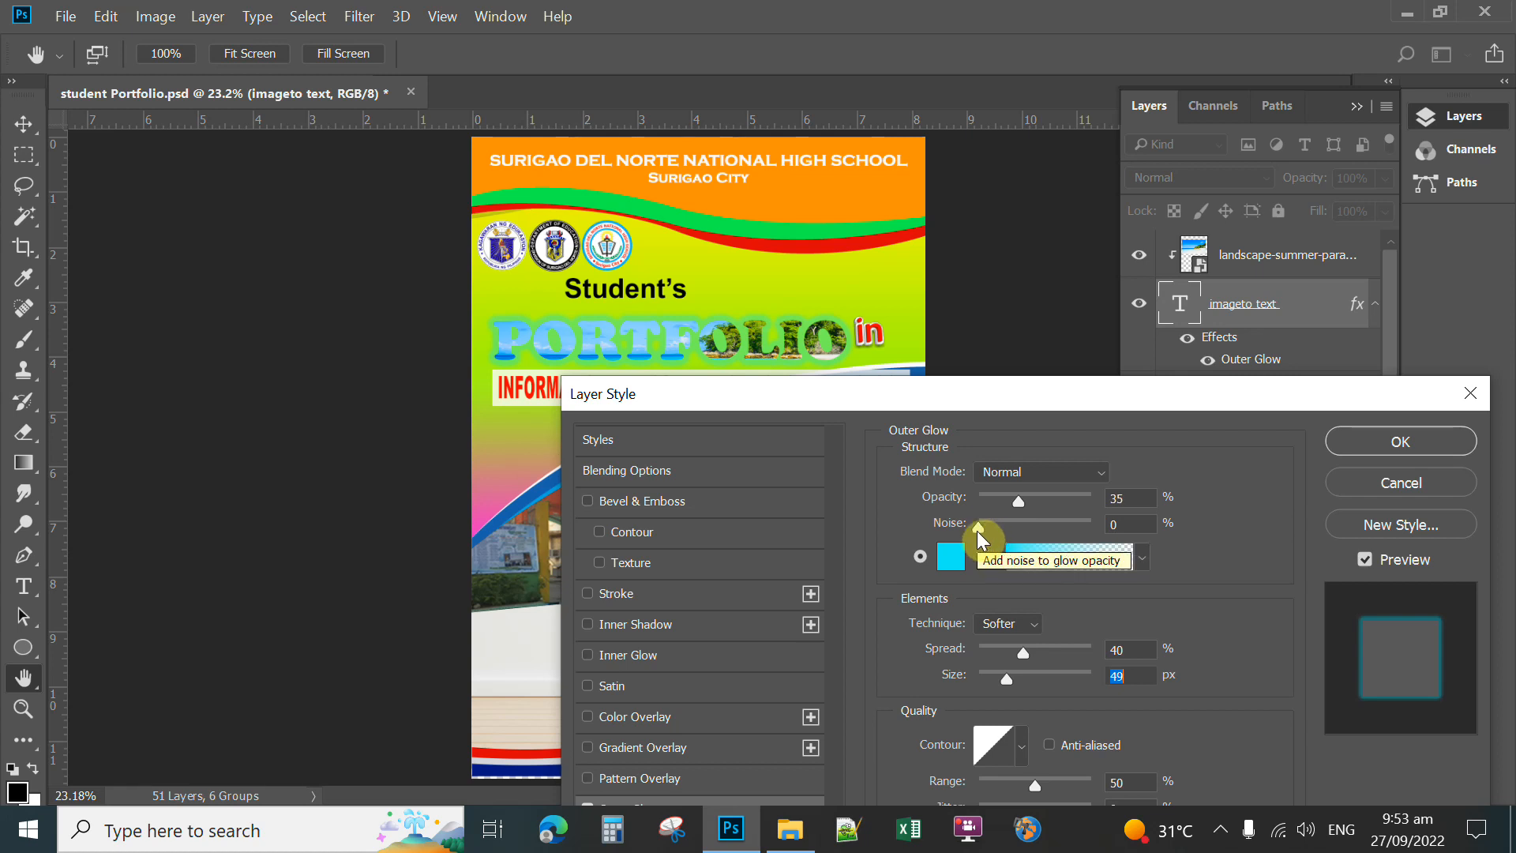
{"action": "left_click_drag", "start_coordinate": [978, 528], "coordinate": [1026, 537]}
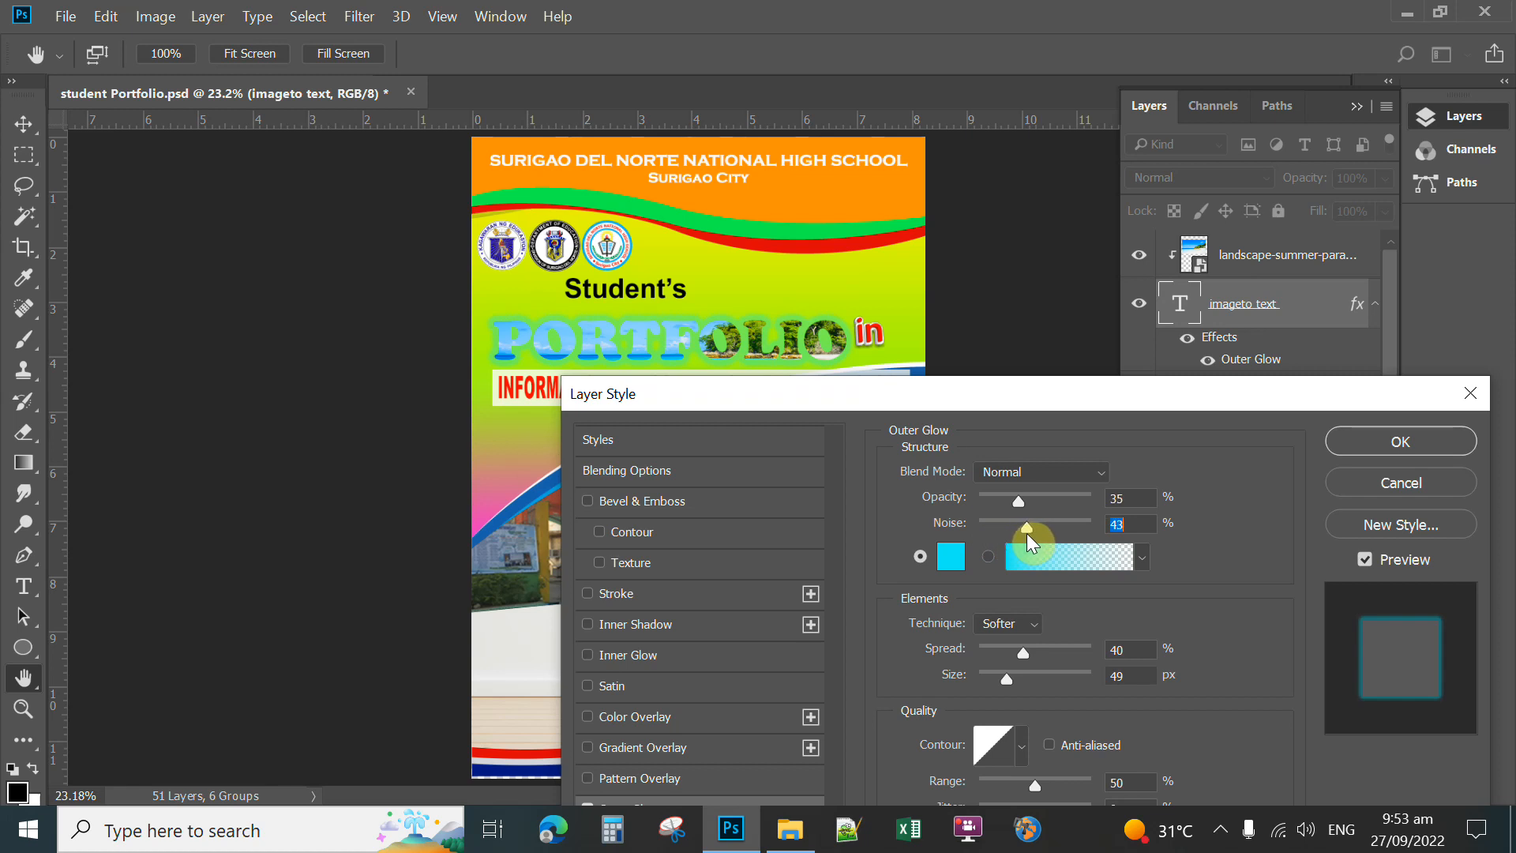
{"action": "left_click_drag", "start_coordinate": [1027, 535], "coordinate": [1037, 532]}
{"action": "left_click", "coordinate": [1350, 439]}
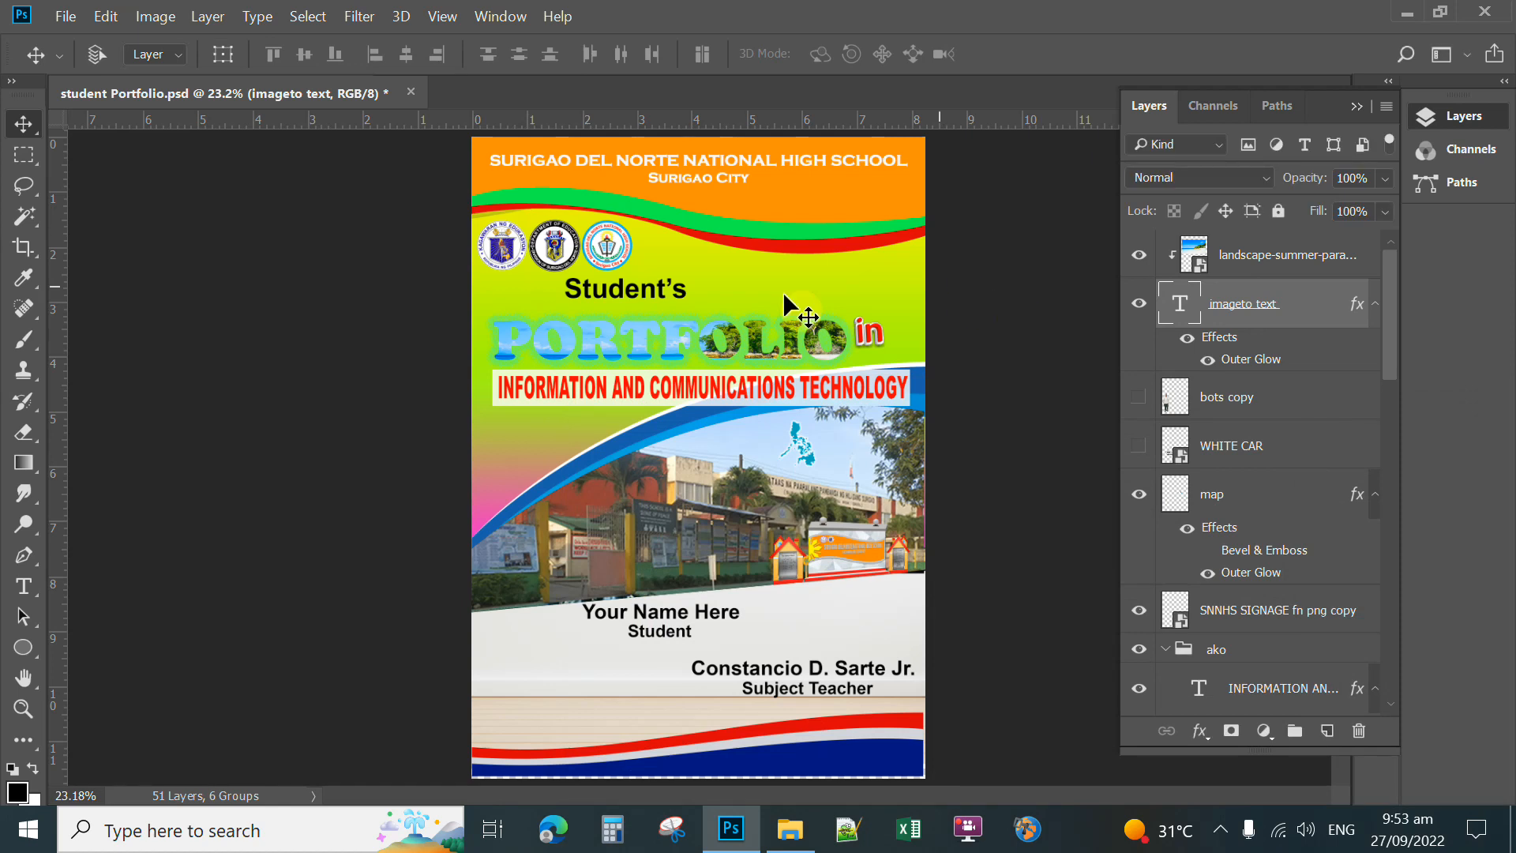
- Examine the glow and image fill around the PORTFOLIO letters up close, and return to the whole-page view
{"action": "left_click", "coordinate": [23, 708]}
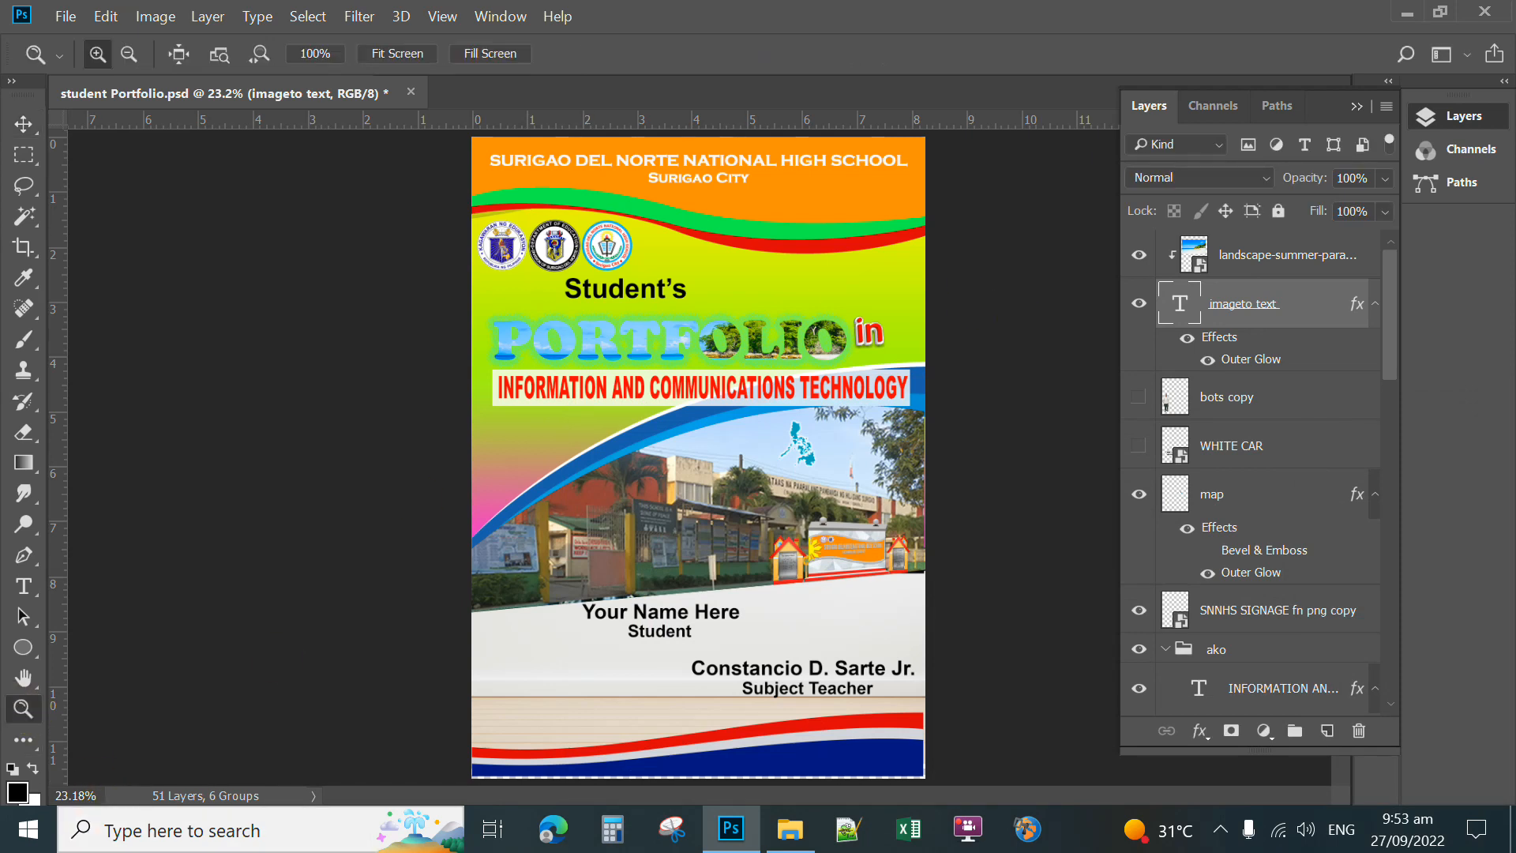
{"action": "left_click", "coordinate": [662, 315]}
{"action": "left_click", "coordinate": [667, 316]}
{"action": "left_click", "coordinate": [668, 318]}
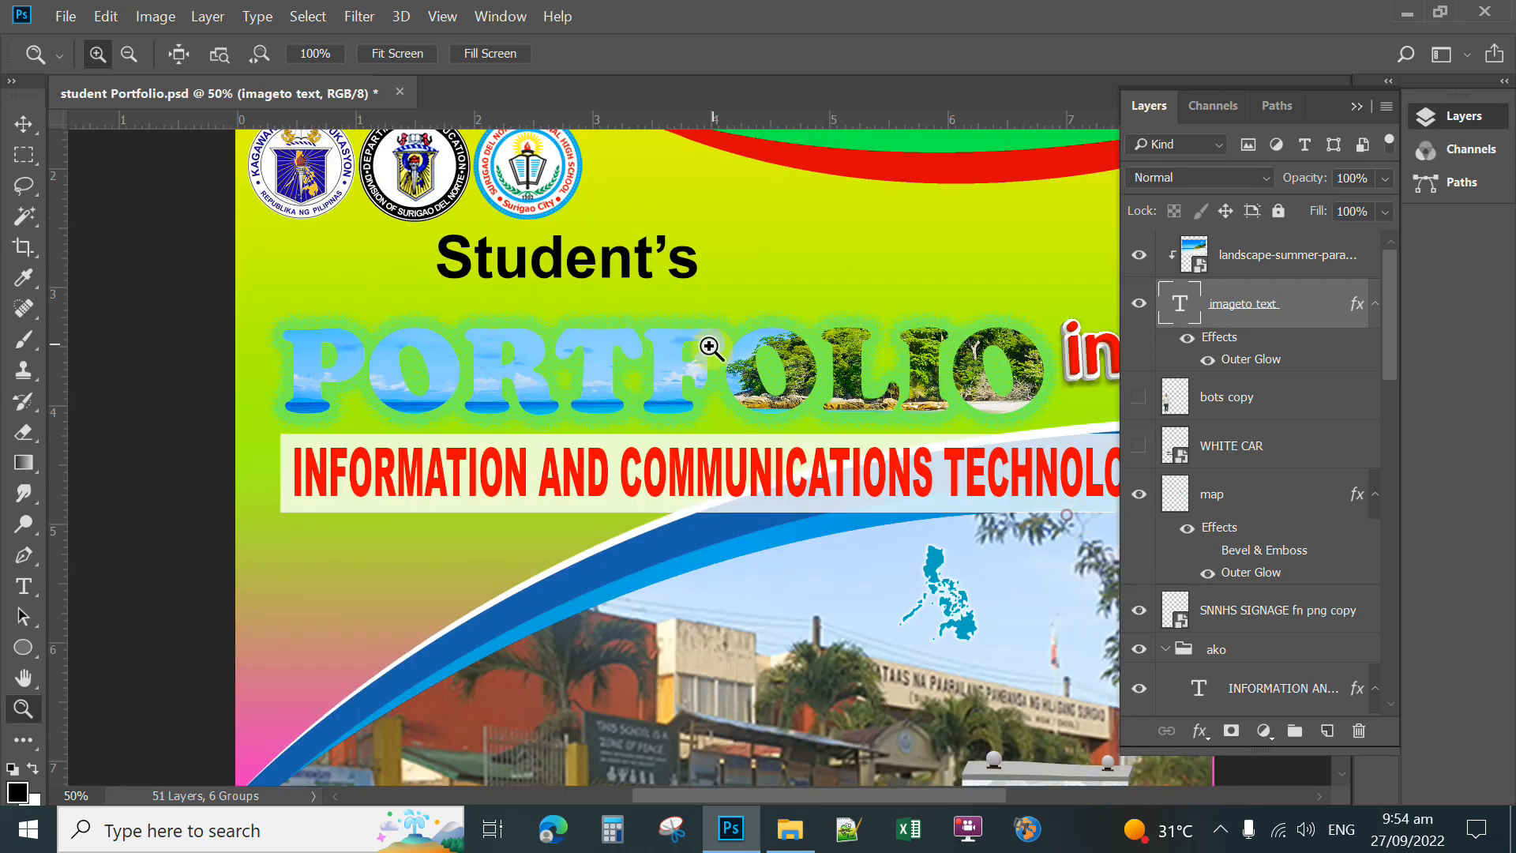
{"action": "left_click", "coordinate": [1066, 517]}
{"action": "left_click", "coordinate": [675, 340]}
{"action": "left_click", "coordinate": [660, 347]}
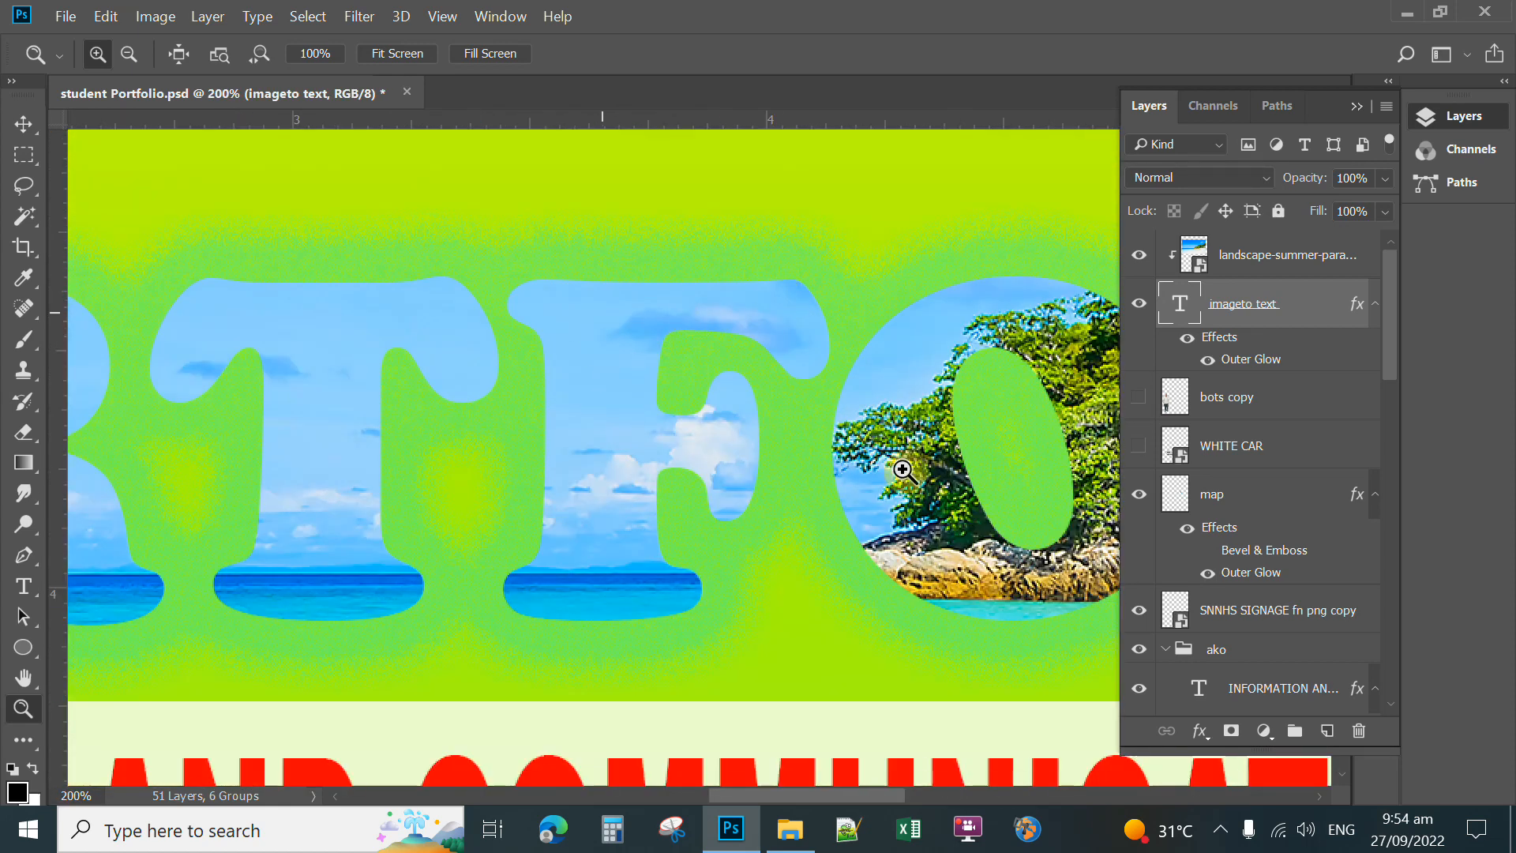
{"action": "right_click", "coordinate": [610, 313]}
{"action": "left_click", "coordinate": [636, 327]}
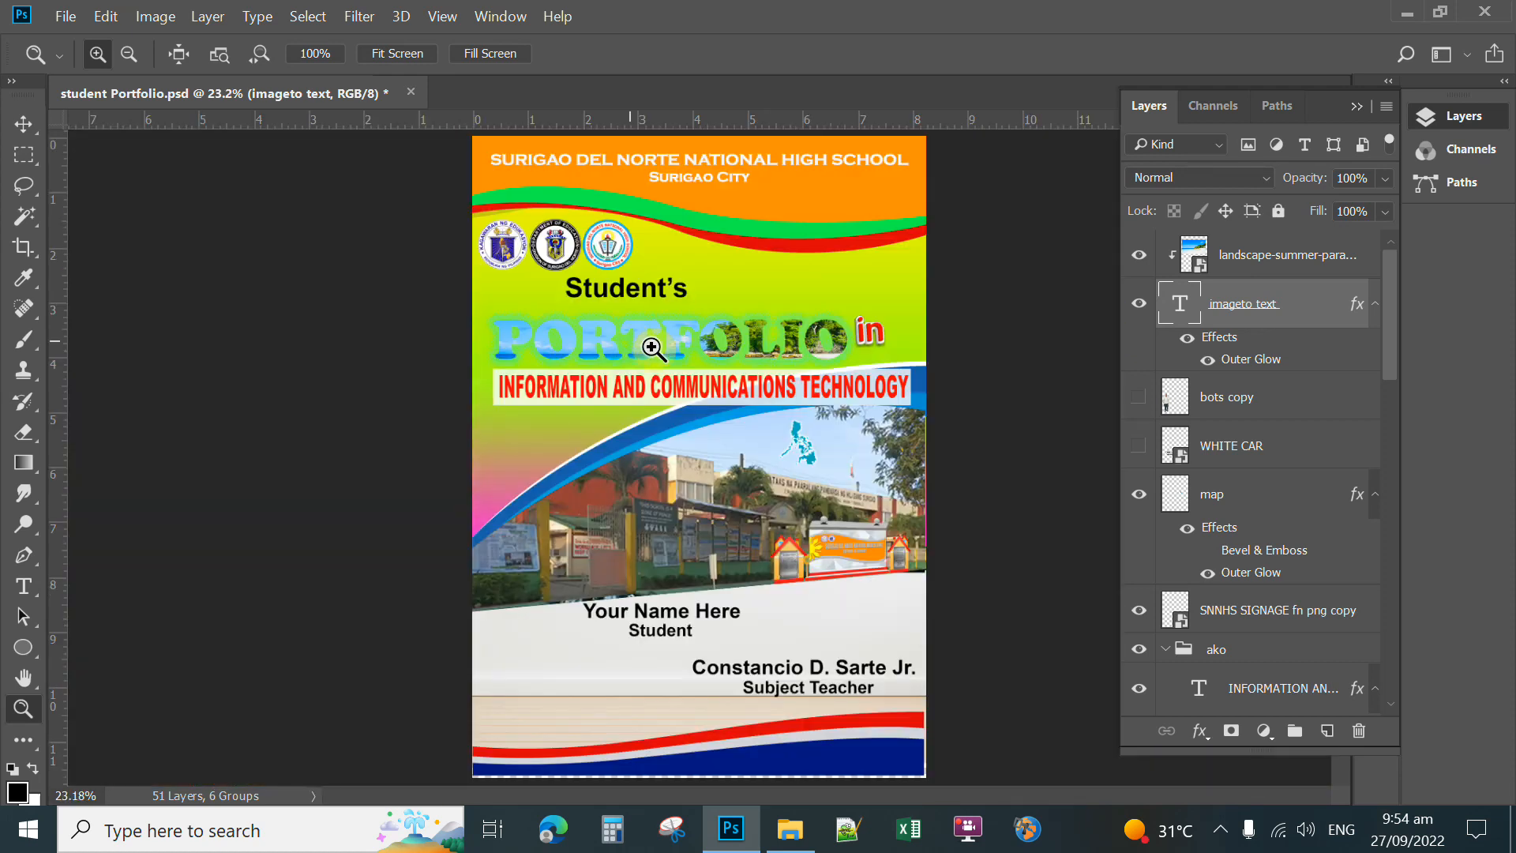
- Add a 5 px black outside stroke at 100% opacity to the "imageto text" layer
{"action": "right_click", "coordinate": [1245, 312]}
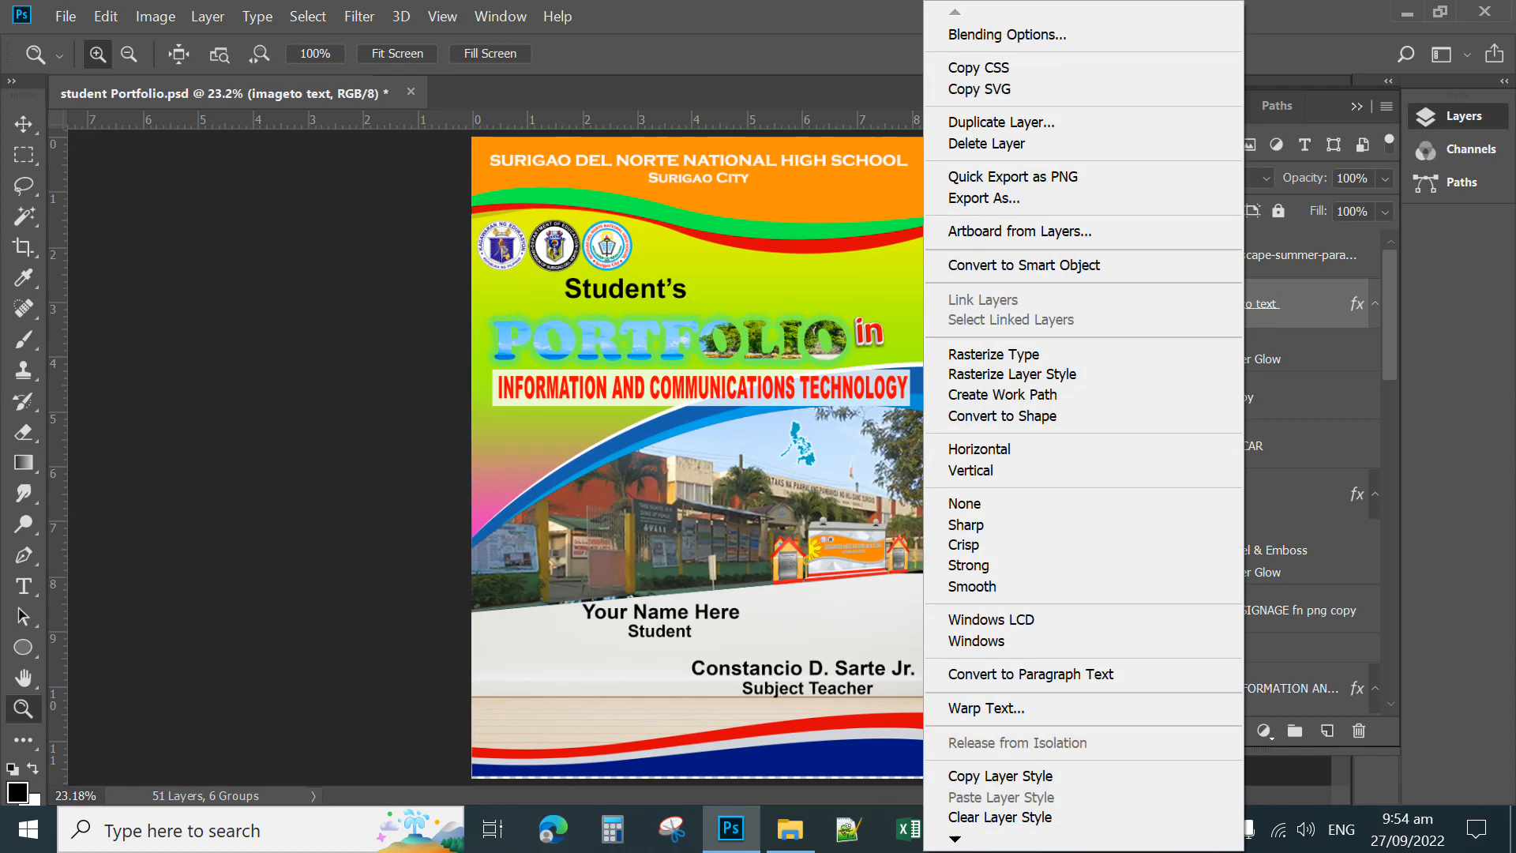
{"action": "left_click", "coordinate": [1028, 35]}
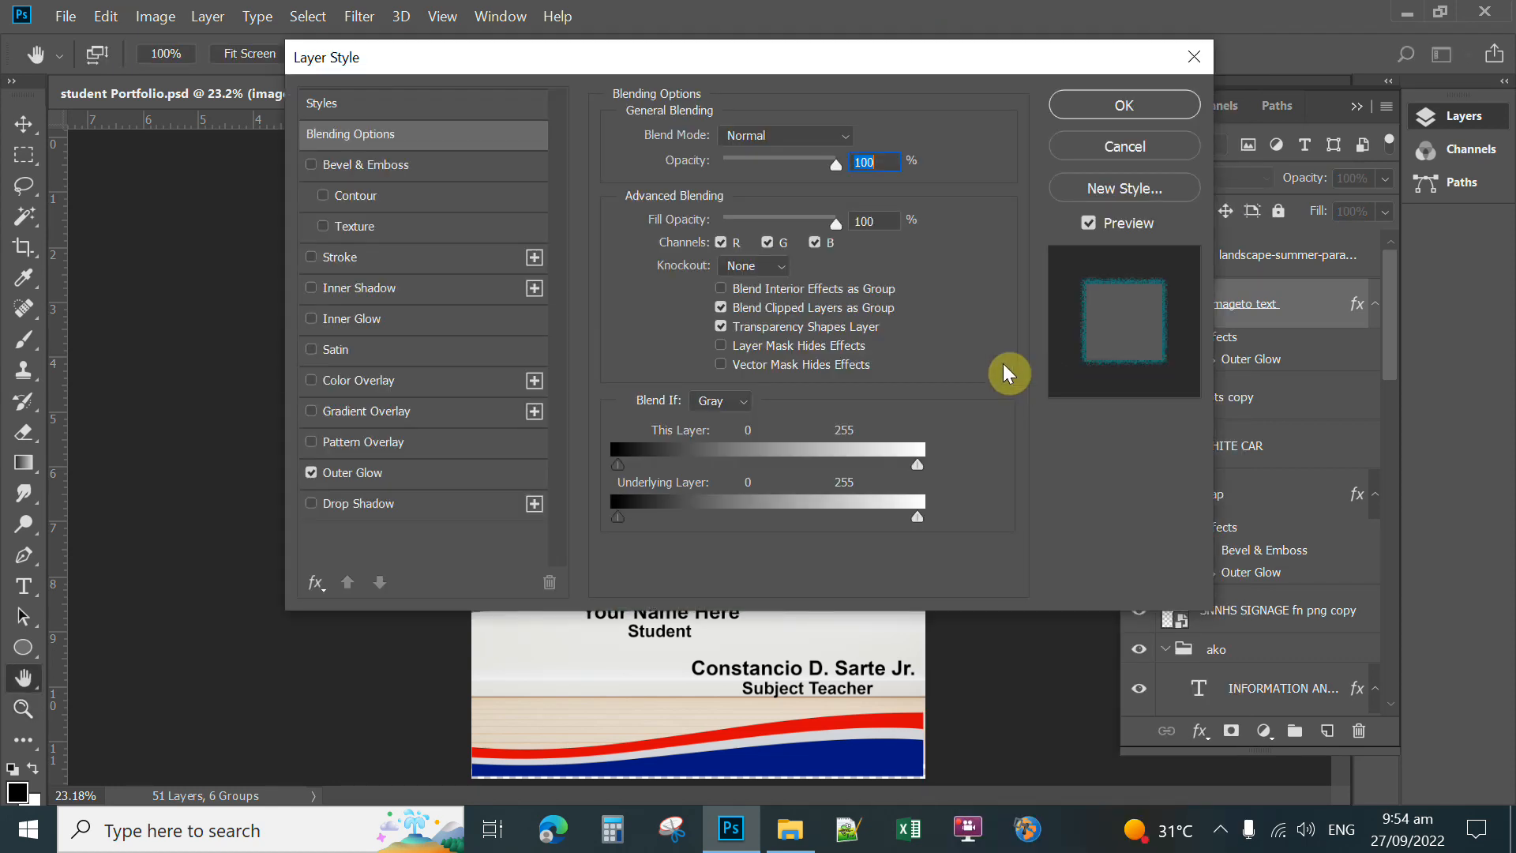
{"action": "left_click", "coordinate": [364, 261]}
{"action": "left_click_drag", "start_coordinate": [717, 57], "coordinate": [839, 480]}
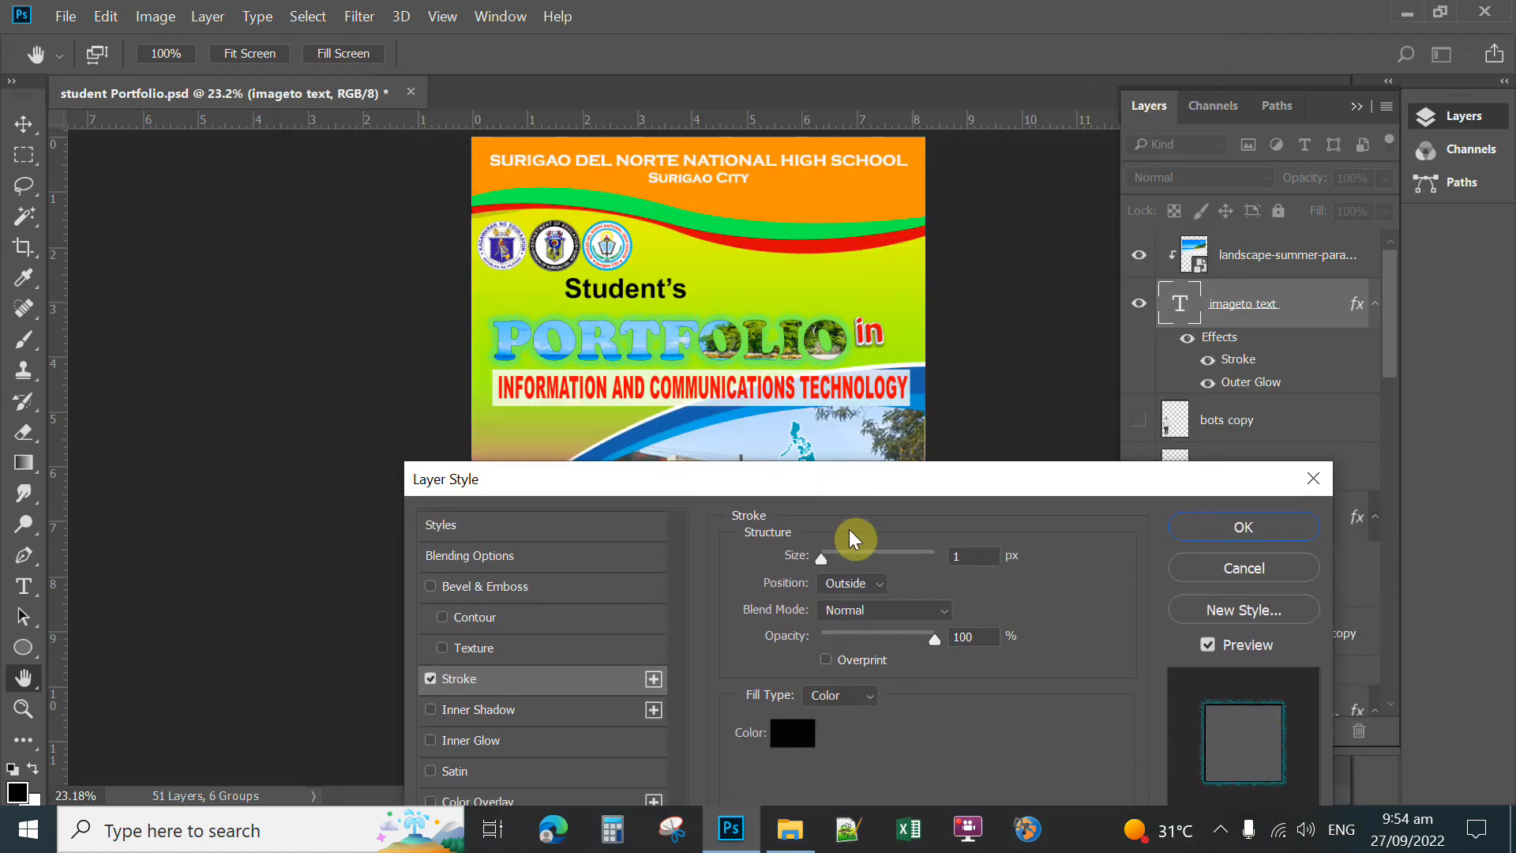
{"action": "left_click_drag", "start_coordinate": [824, 562], "coordinate": [828, 562]}
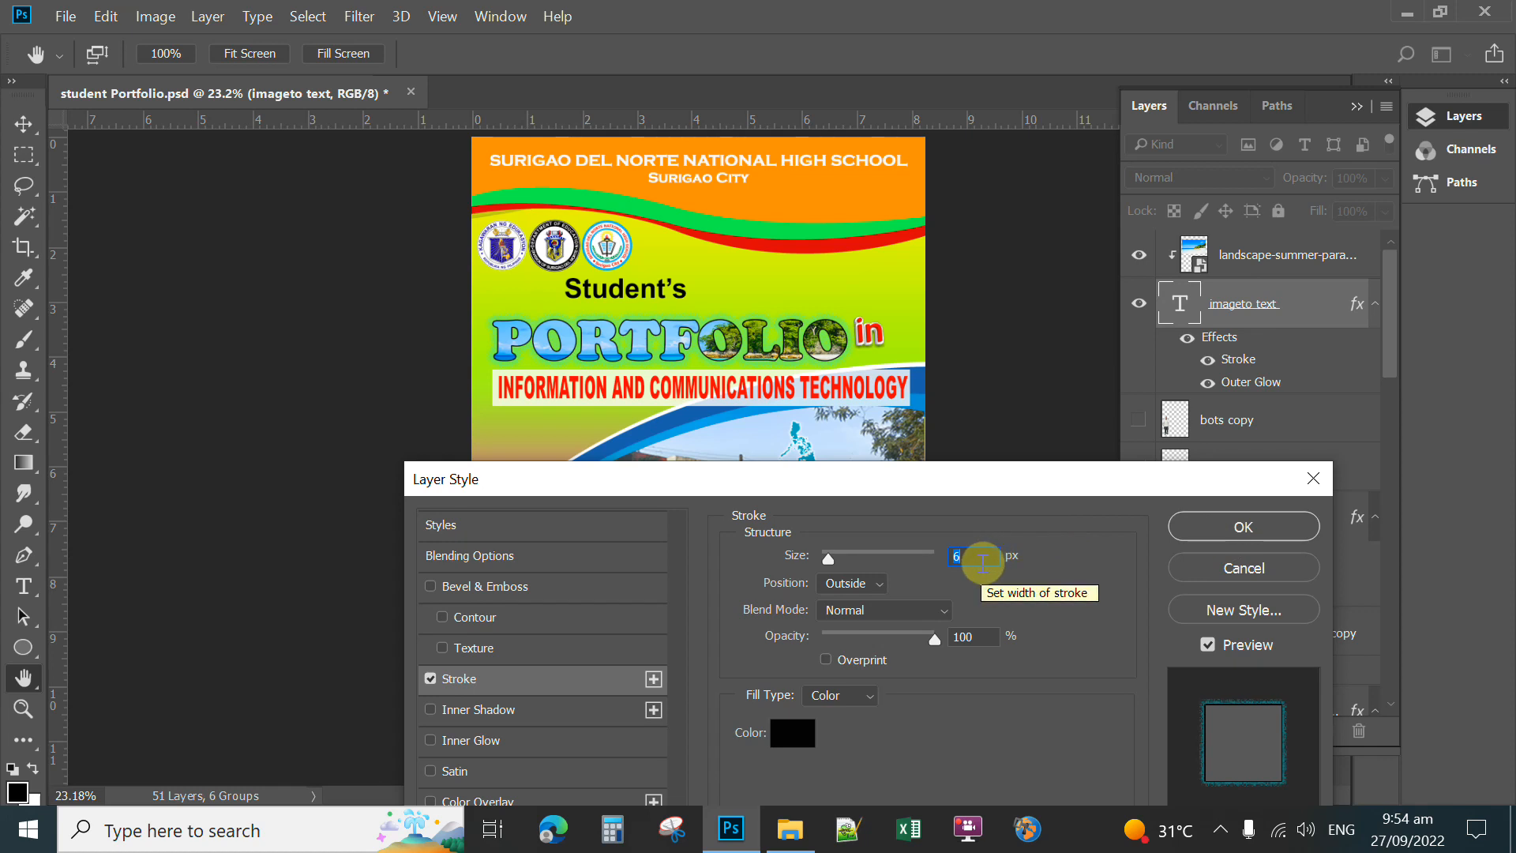
{"action": "type", "text": "5"}
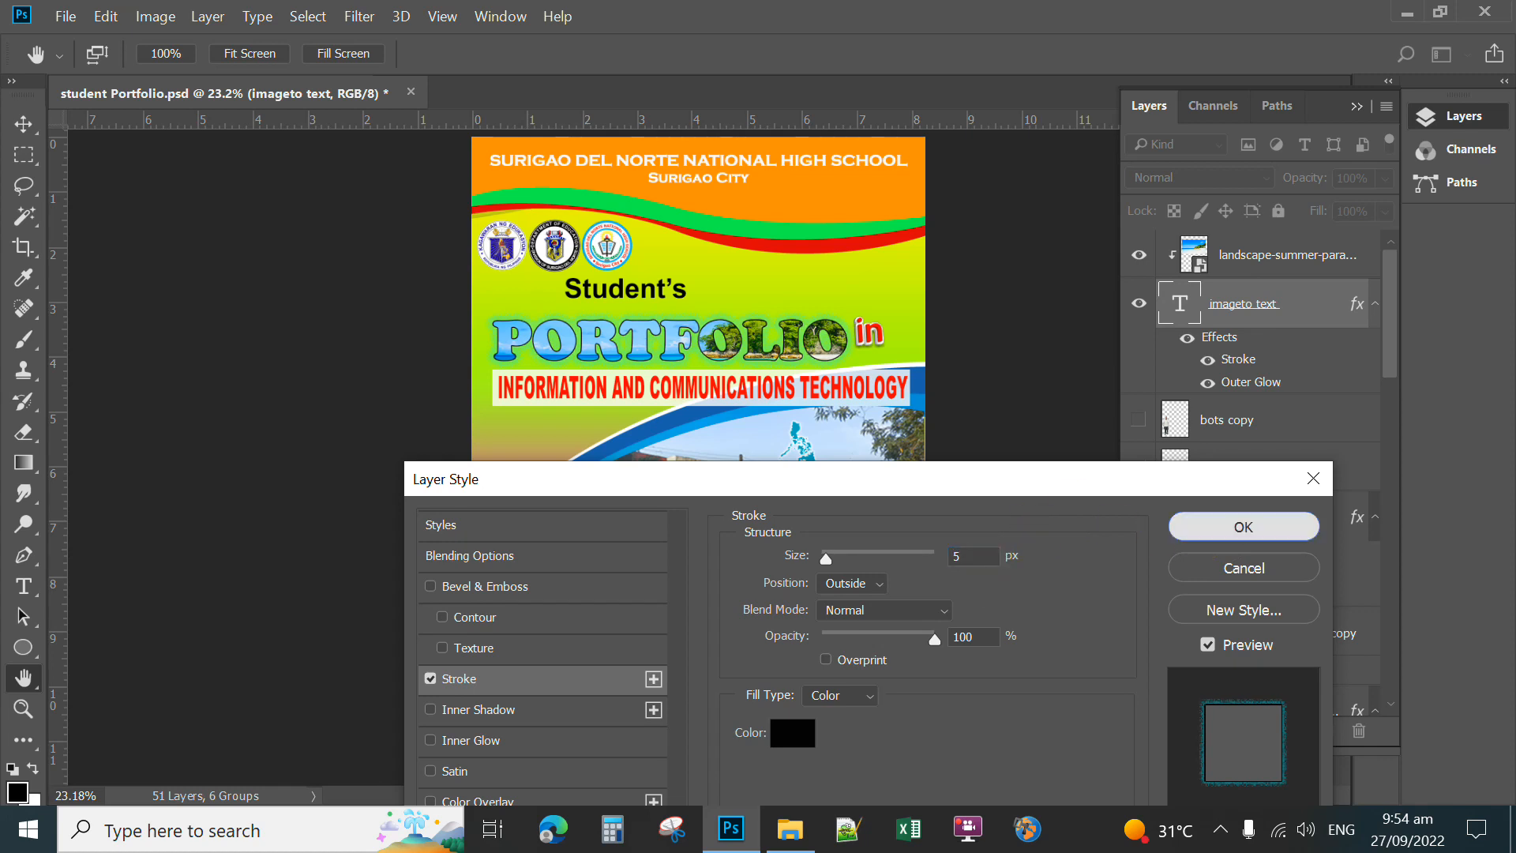
{"action": "left_click", "coordinate": [1186, 528]}
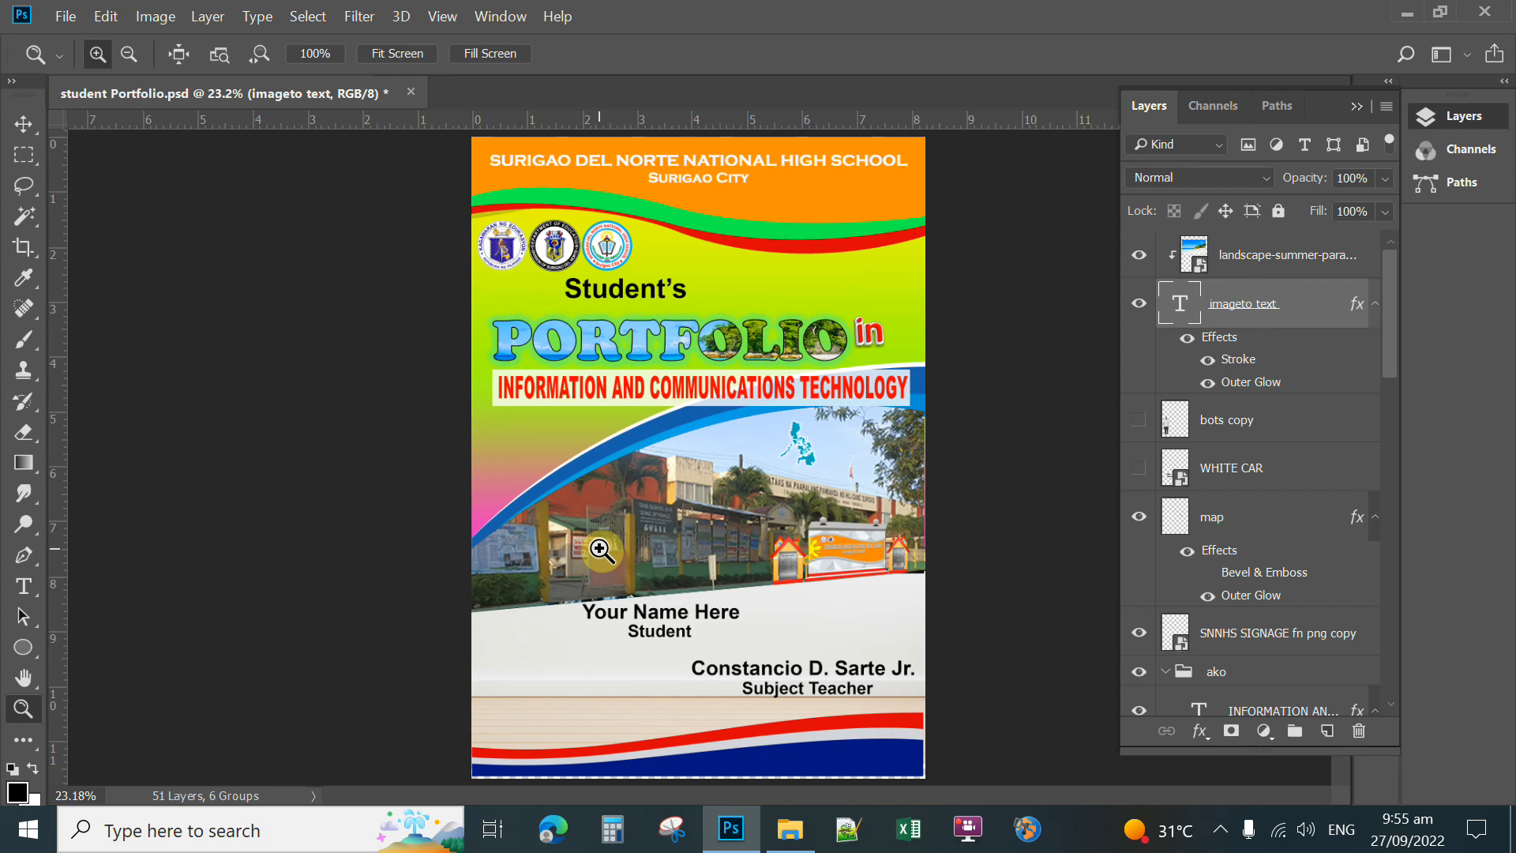
- Place the 17865 (2) photo from the Desktop folder into the portfolio cover
{"action": "left_click", "coordinate": [29, 132]}
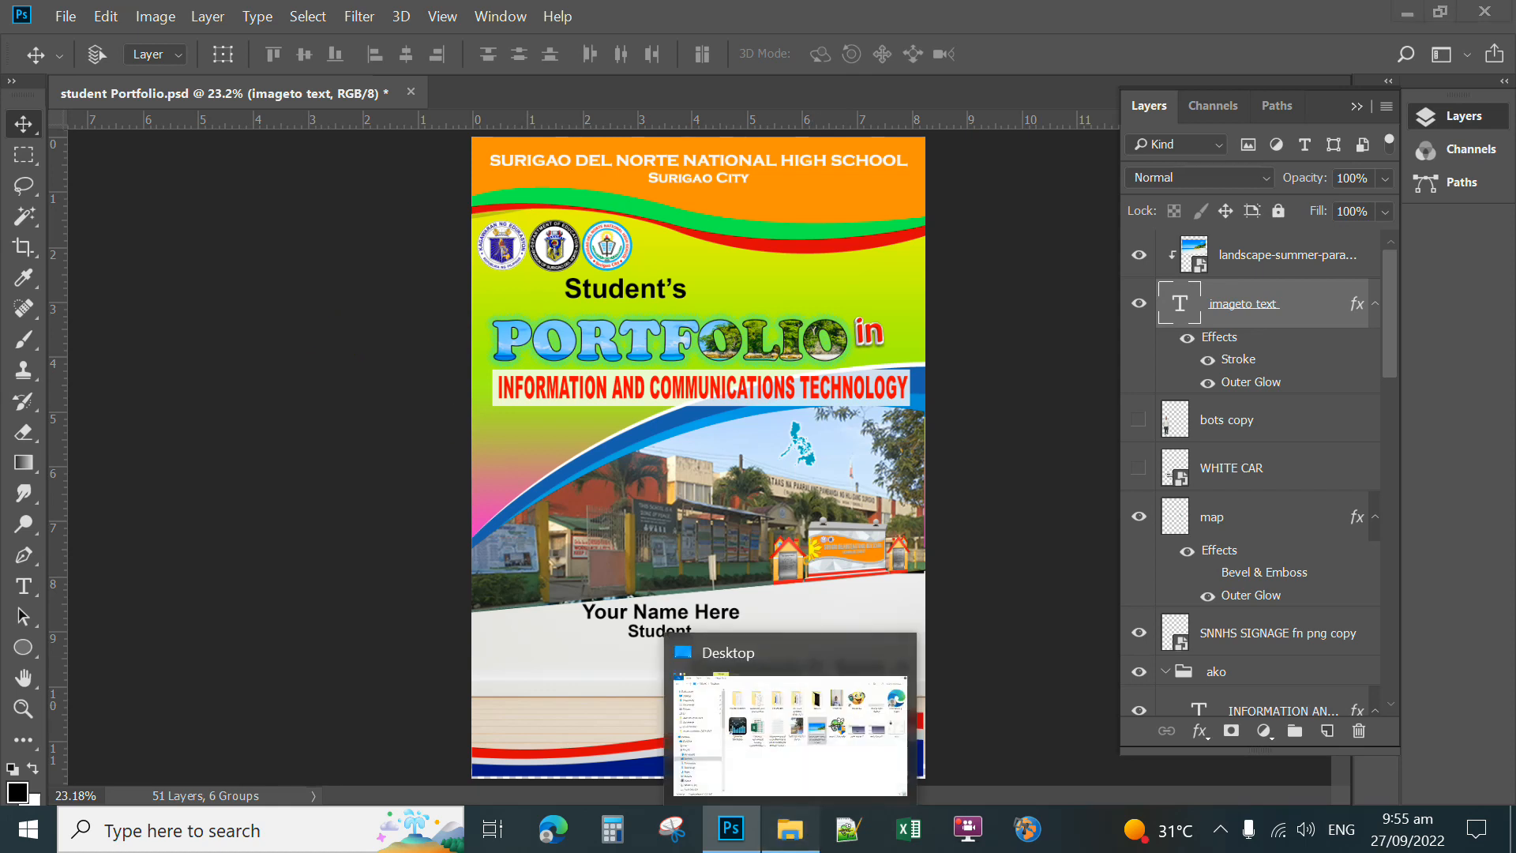
{"action": "left_click", "coordinate": [792, 825]}
{"action": "left_click", "coordinate": [923, 597]}
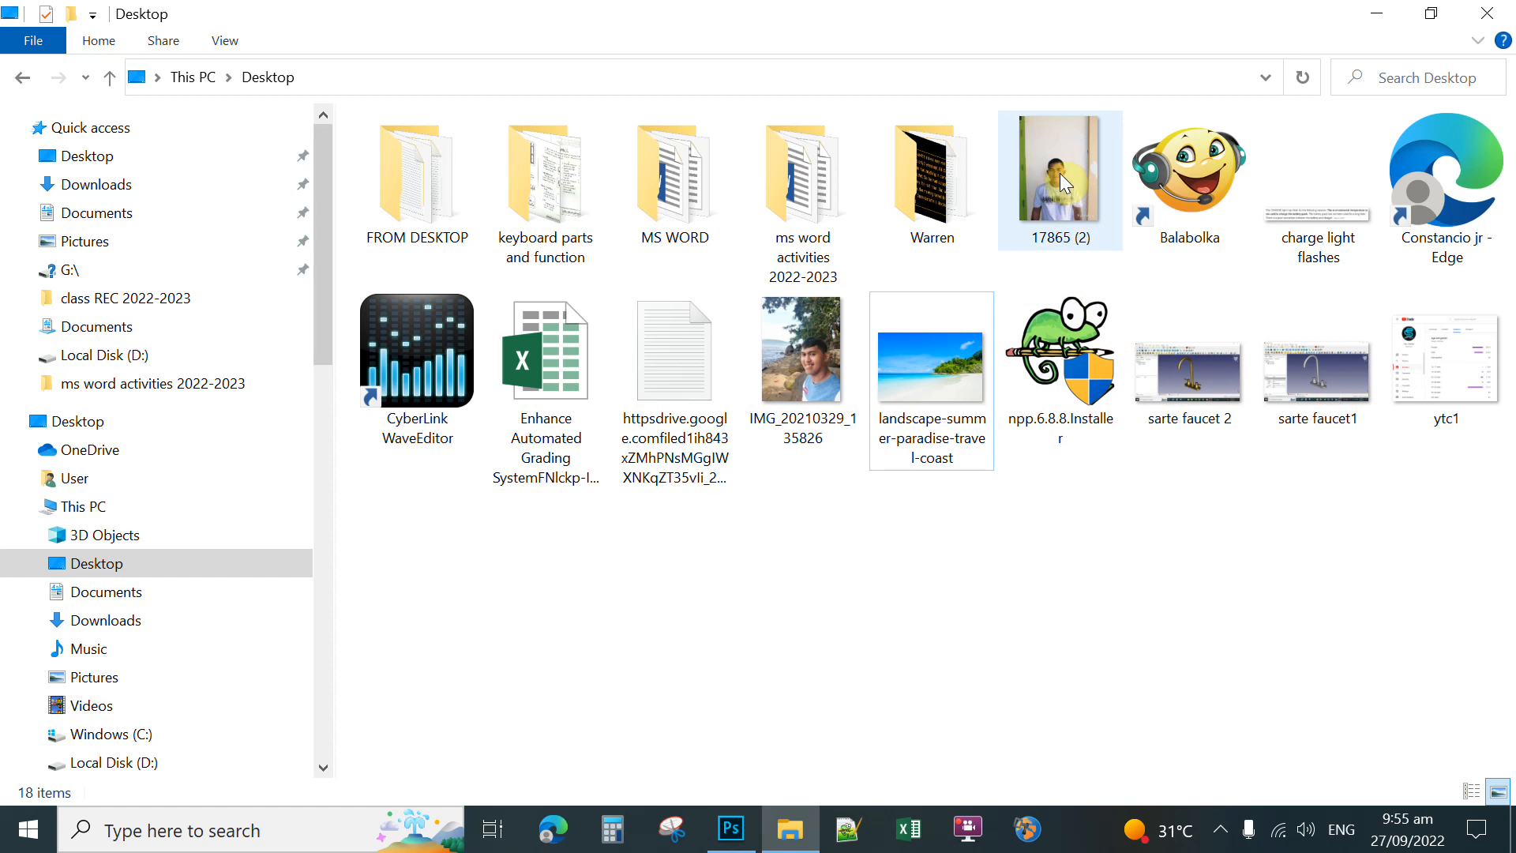
{"action": "left_click_drag", "start_coordinate": [1066, 182], "coordinate": [619, 567]}
{"action": "left_click_drag", "start_coordinate": [603, 448], "coordinate": [604, 450]}
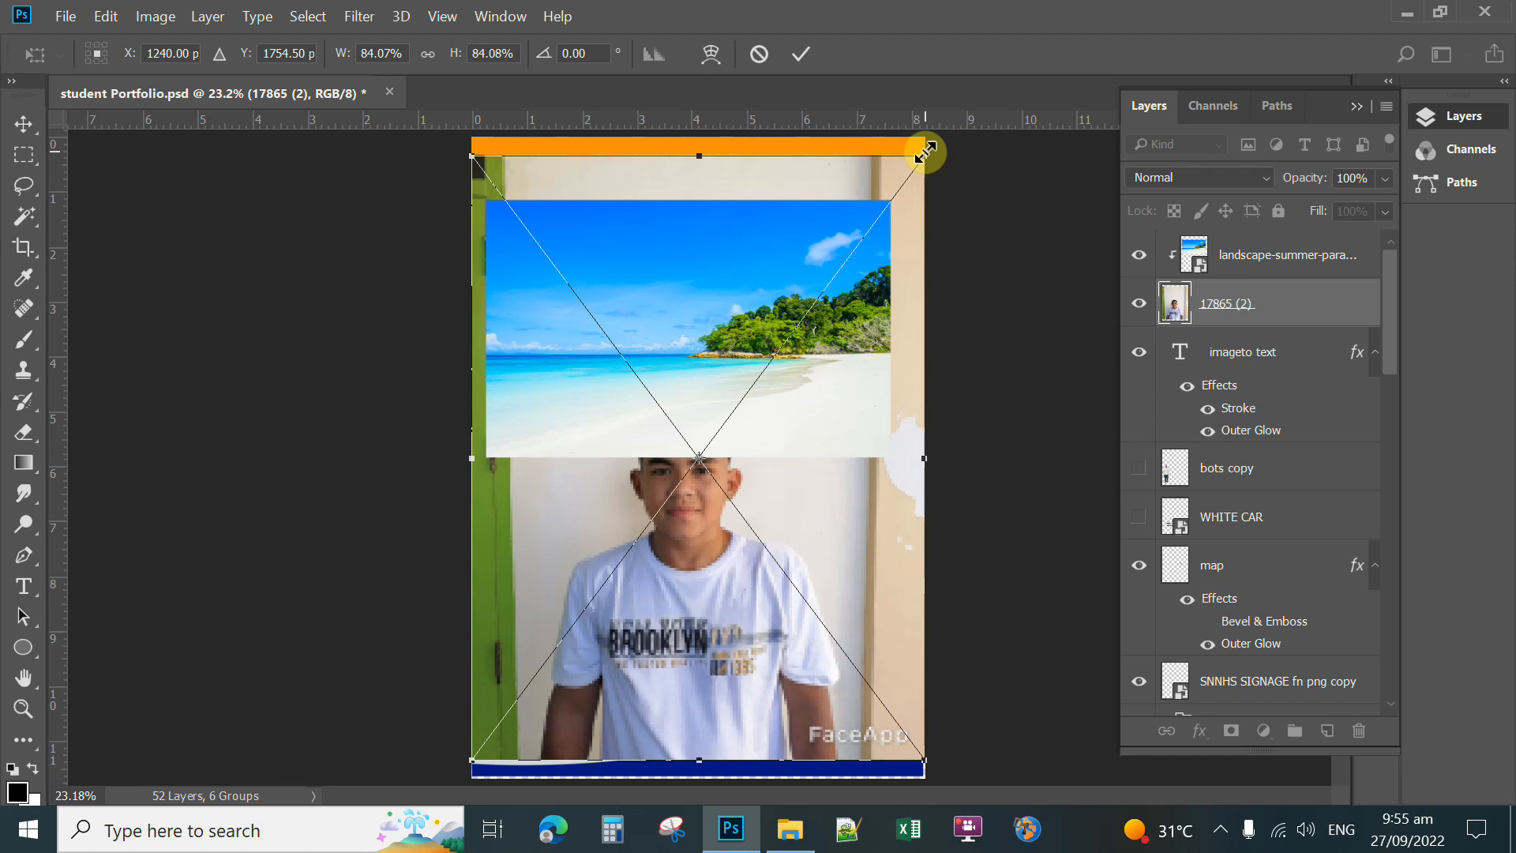
- Scale the placed photo to about 42.4% and position it over the lower-left part of the cover, below the red subject title
{"action": "left_click_drag", "start_coordinate": [925, 155], "coordinate": [712, 483]}
{"action": "left_click_drag", "start_coordinate": [662, 584], "coordinate": [667, 541]}
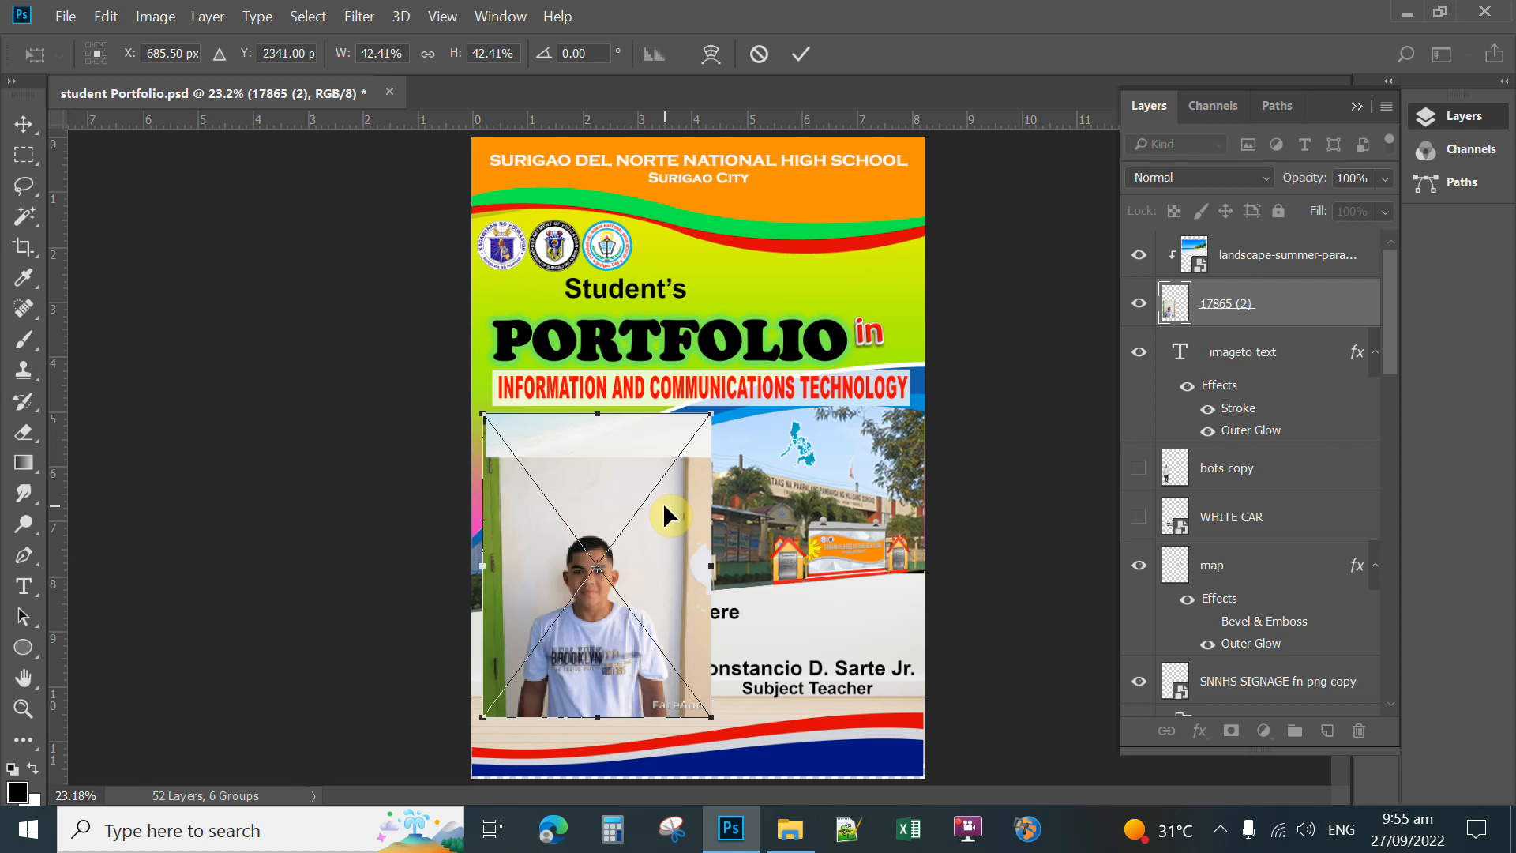
{"action": "key", "text": "Return"}
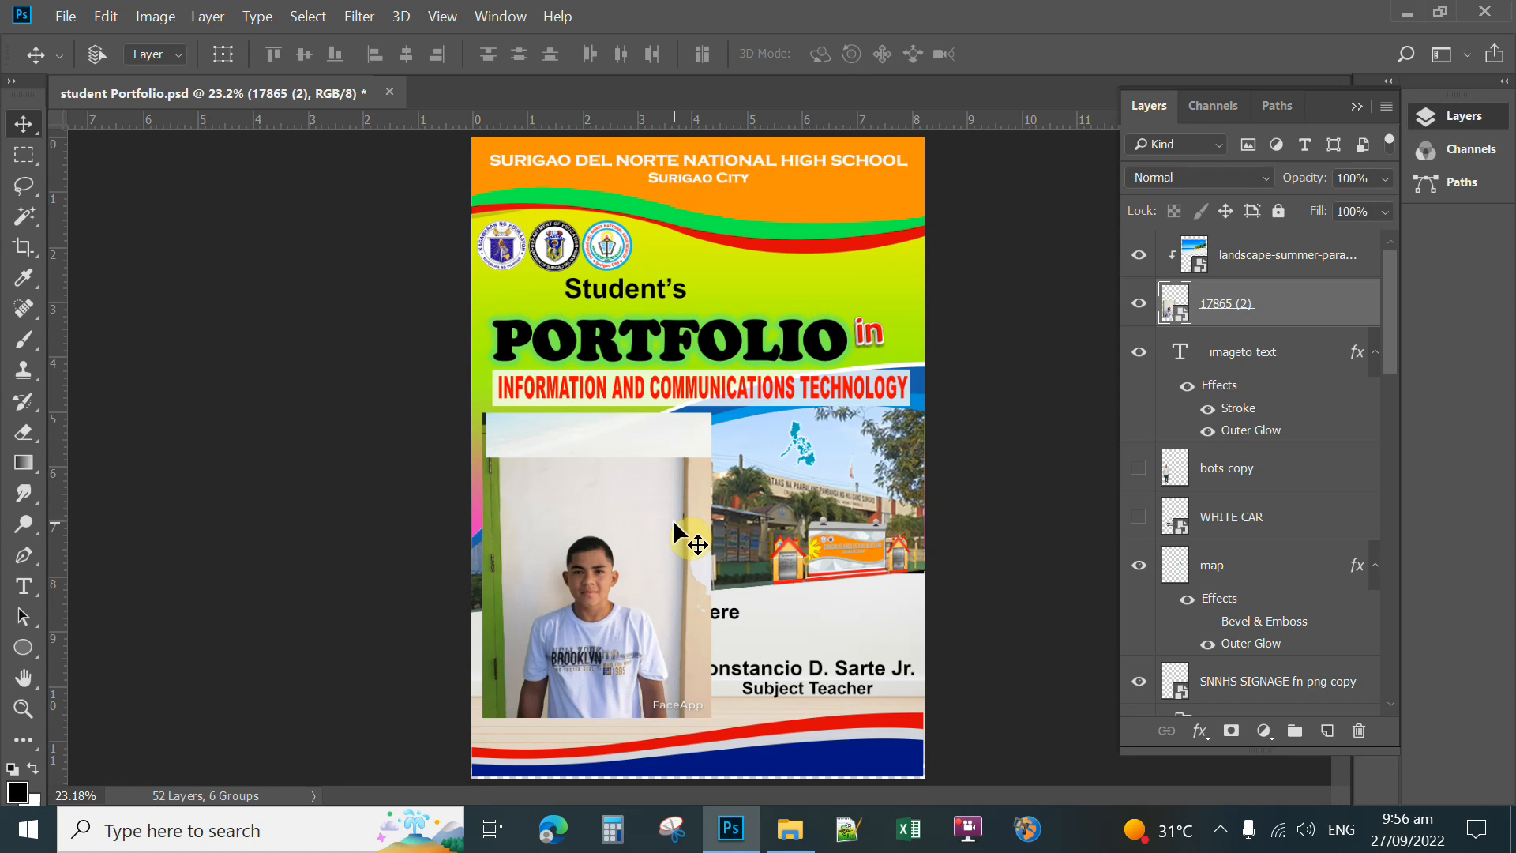
{"action": "left_click_drag", "start_coordinate": [666, 521], "coordinate": [690, 561]}
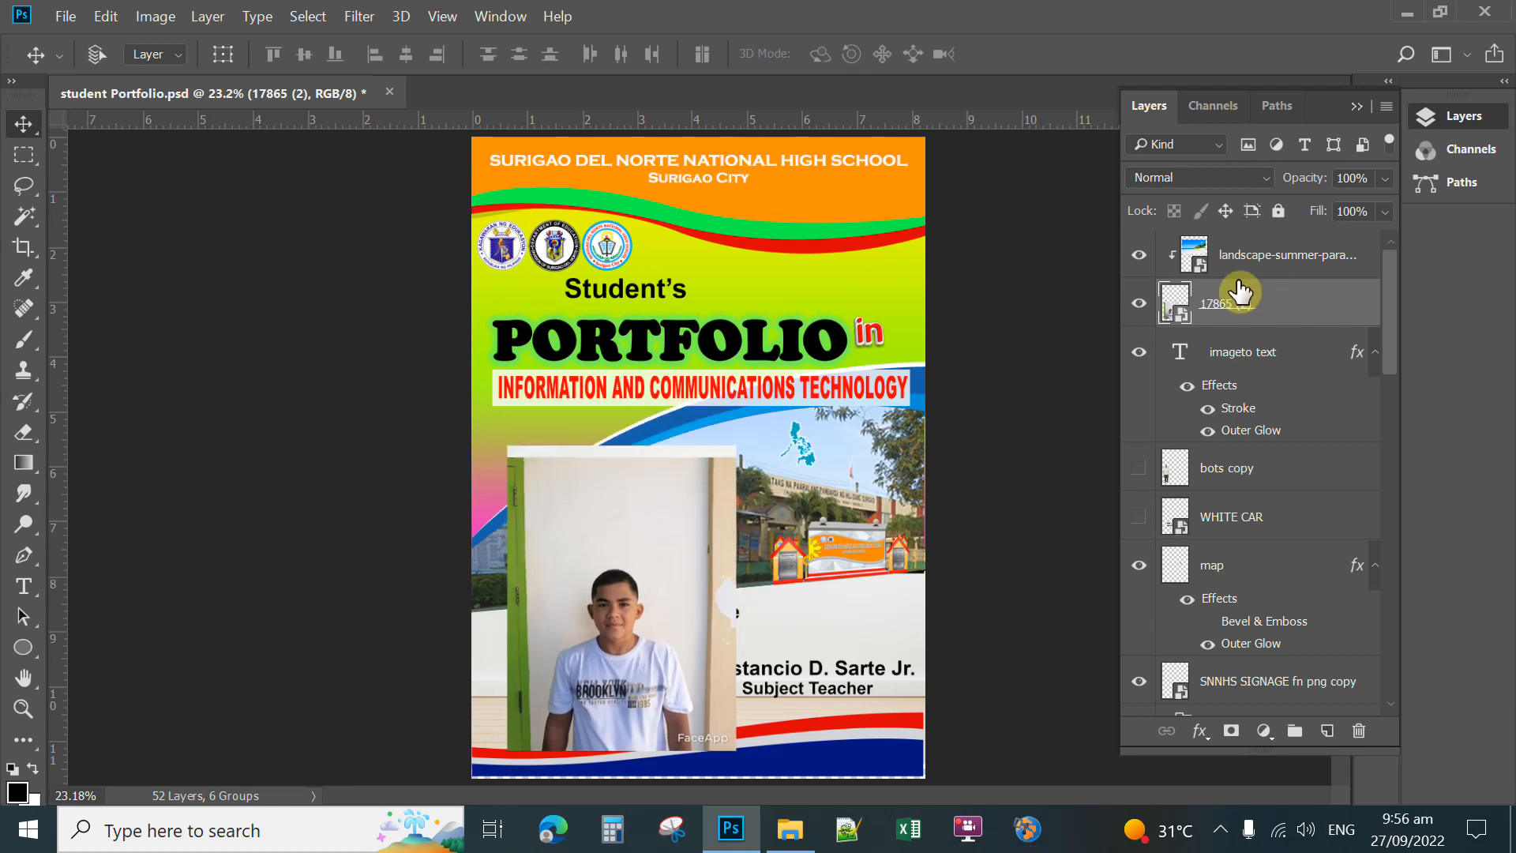
- Check which layer holds the photo by toggling its visibility, and rasterize the 17865 (2) layer
{"action": "left_click", "coordinate": [1139, 306]}
{"action": "left_click", "coordinate": [1140, 307]}
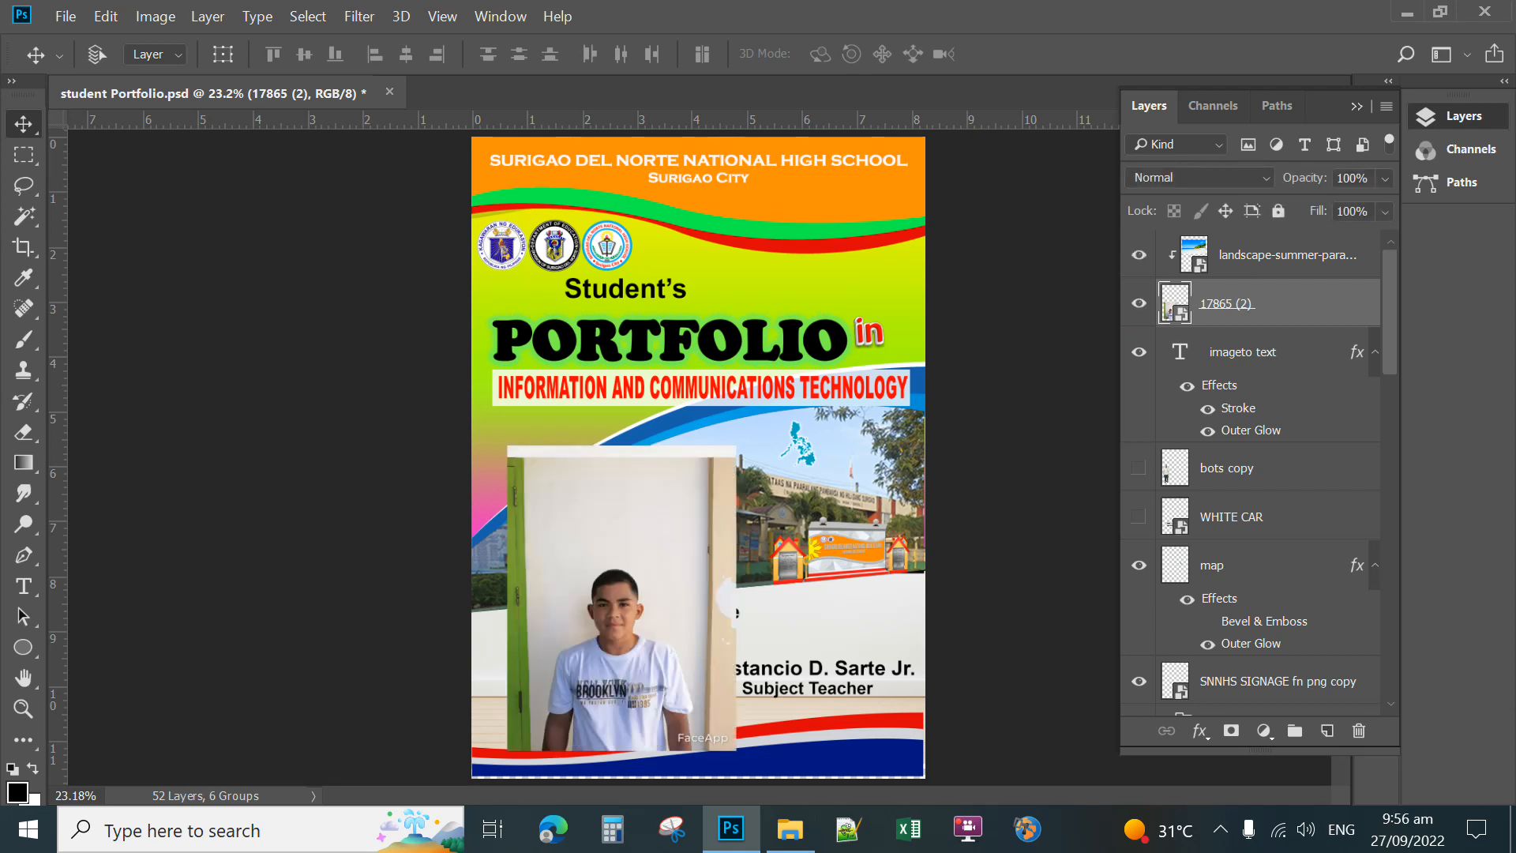
{"action": "right_click", "coordinate": [1215, 309]}
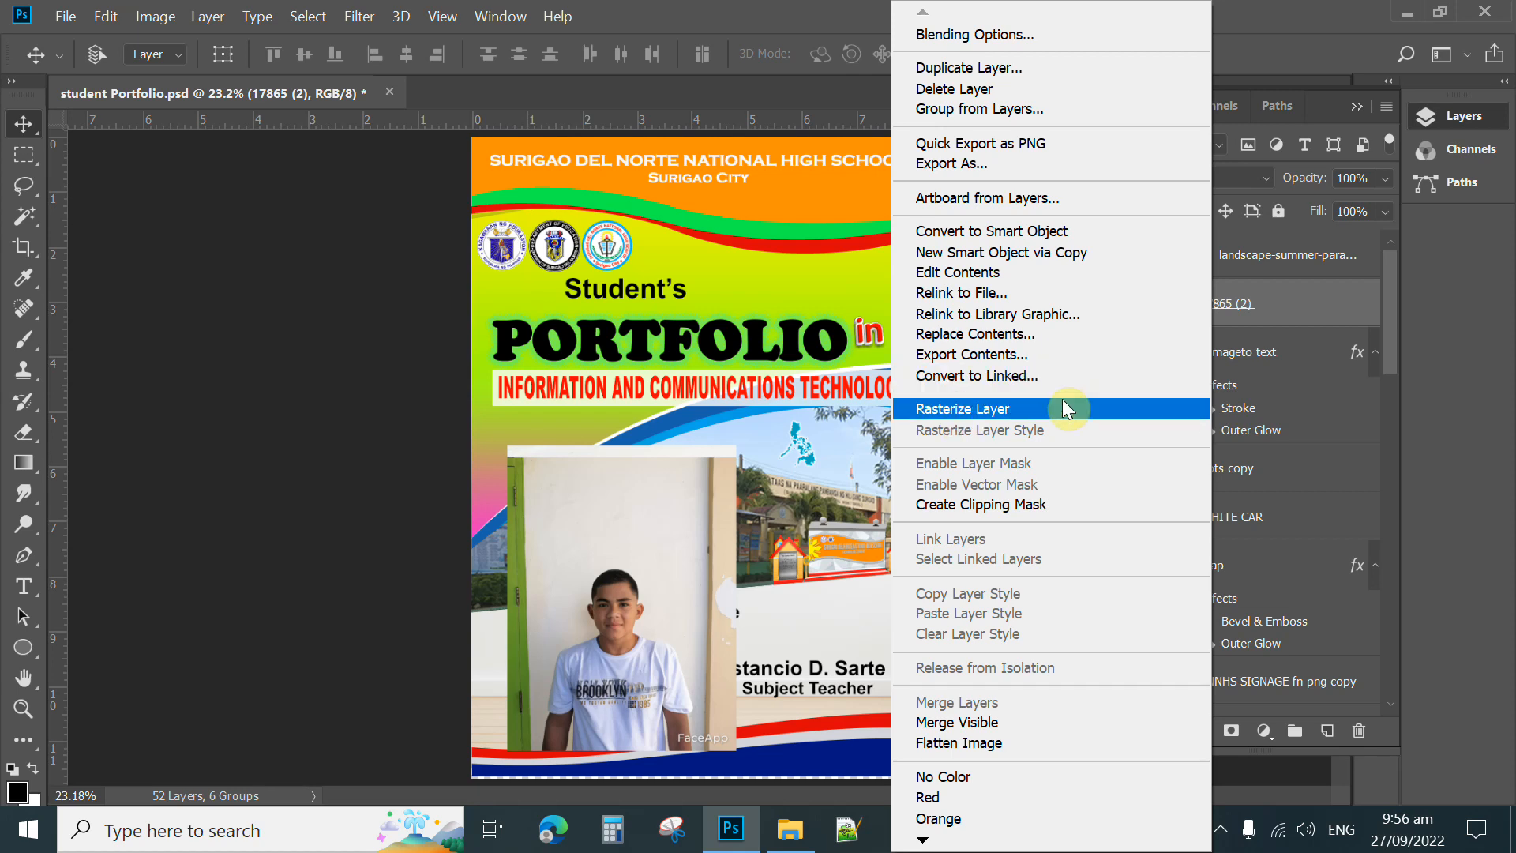
{"action": "left_click", "coordinate": [1230, 303]}
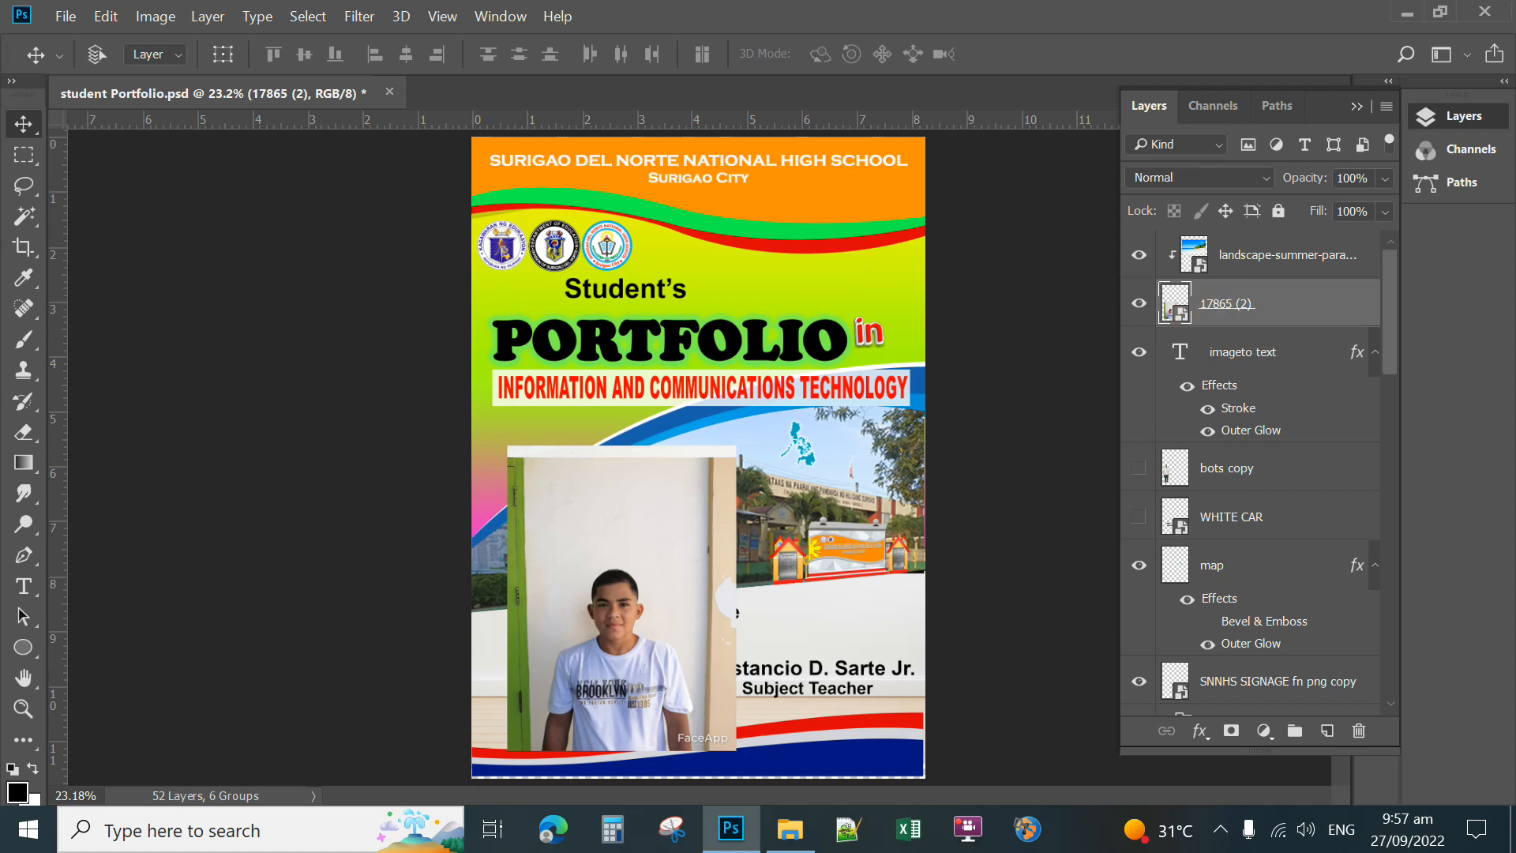
{"action": "right_click", "coordinate": [1216, 305]}
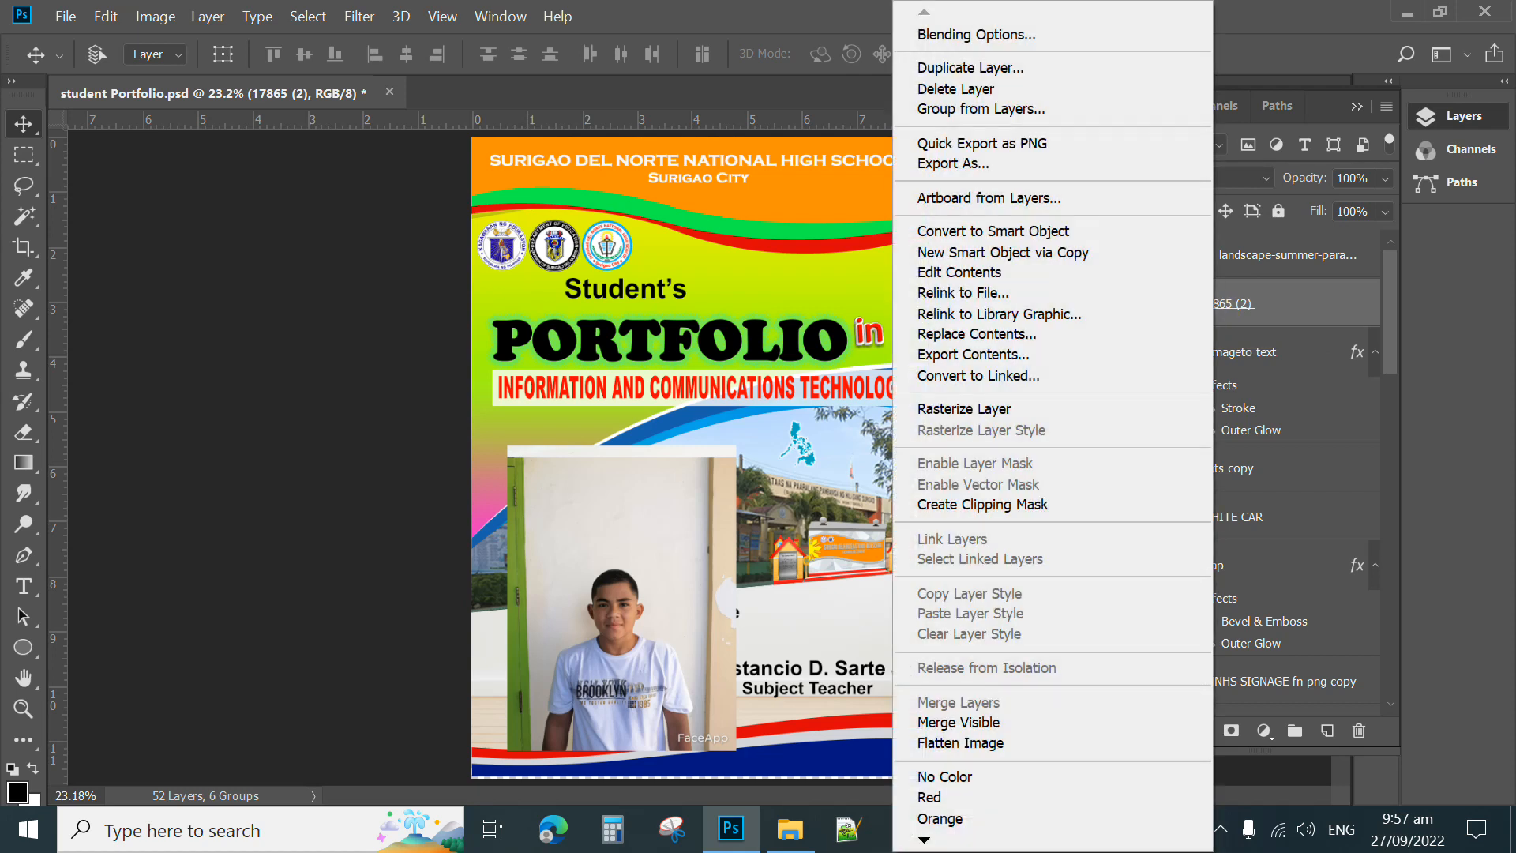
{"action": "left_click", "coordinate": [964, 409]}
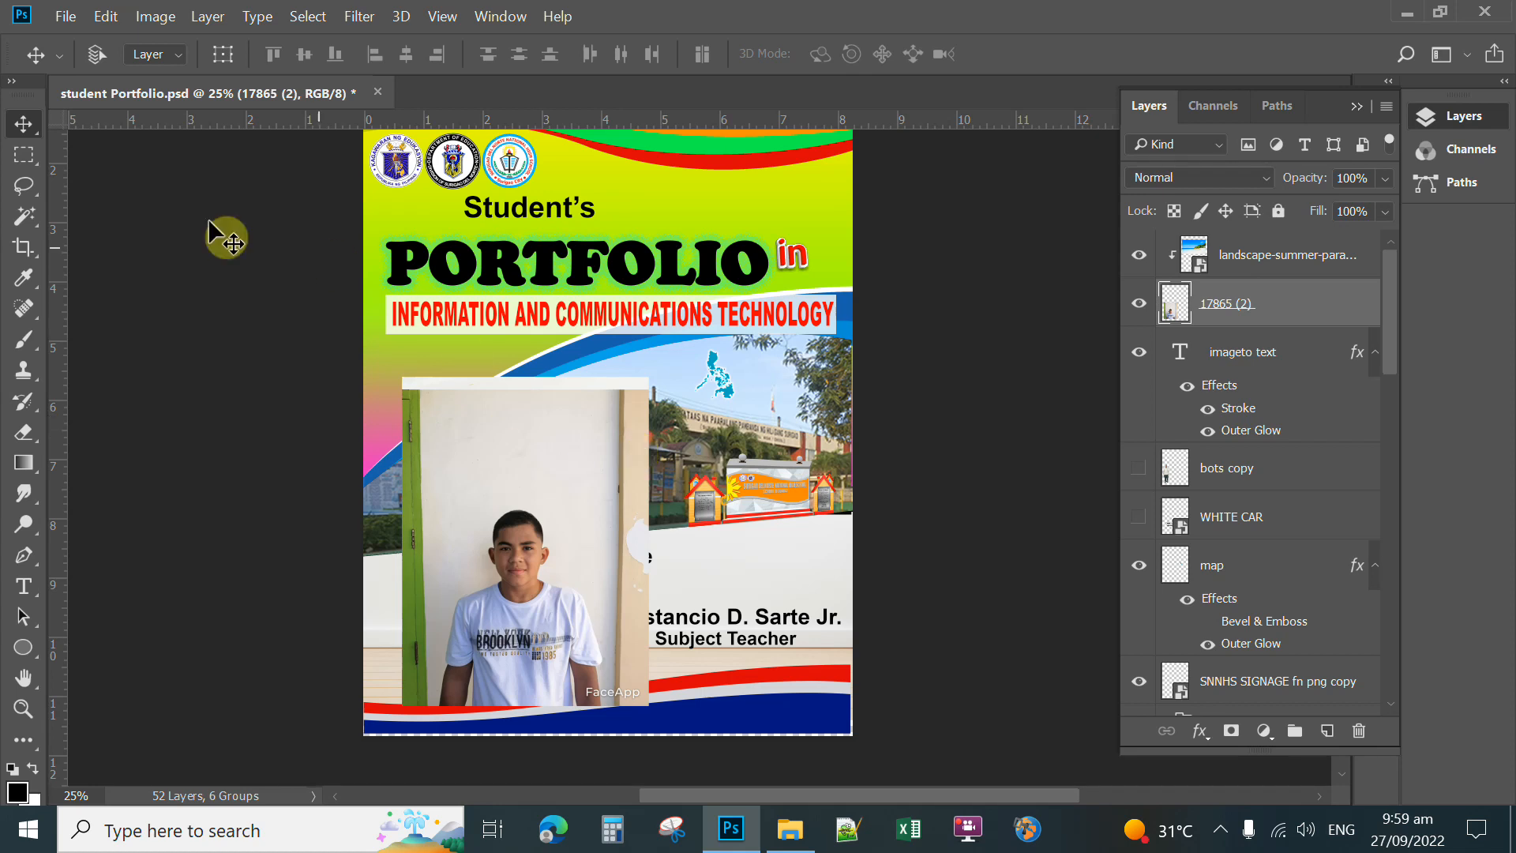
{"action": "left_click", "coordinate": [25, 215]}
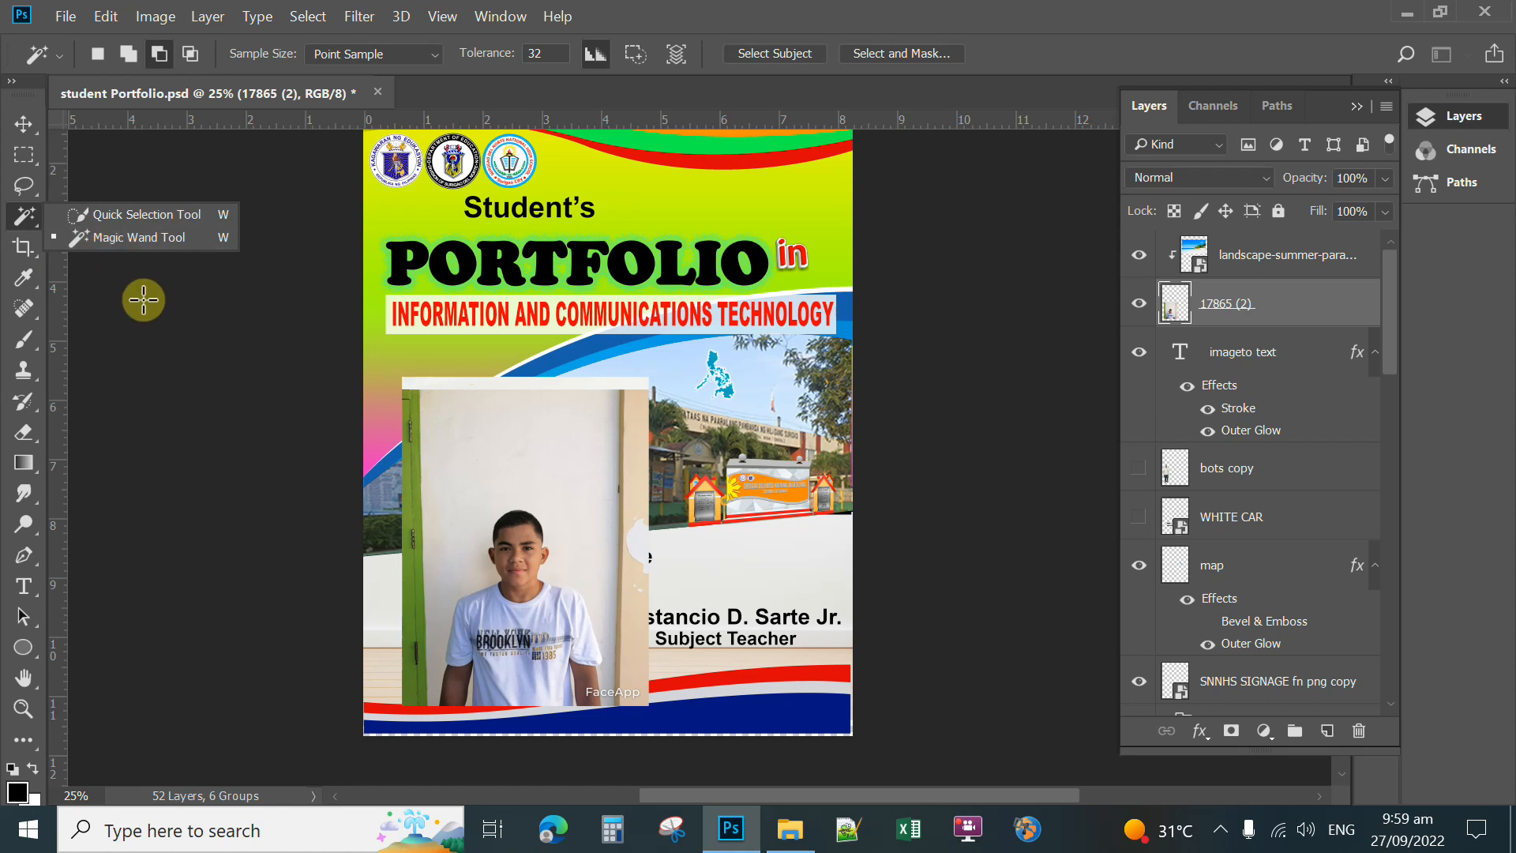
{"action": "key", "text": "v"}
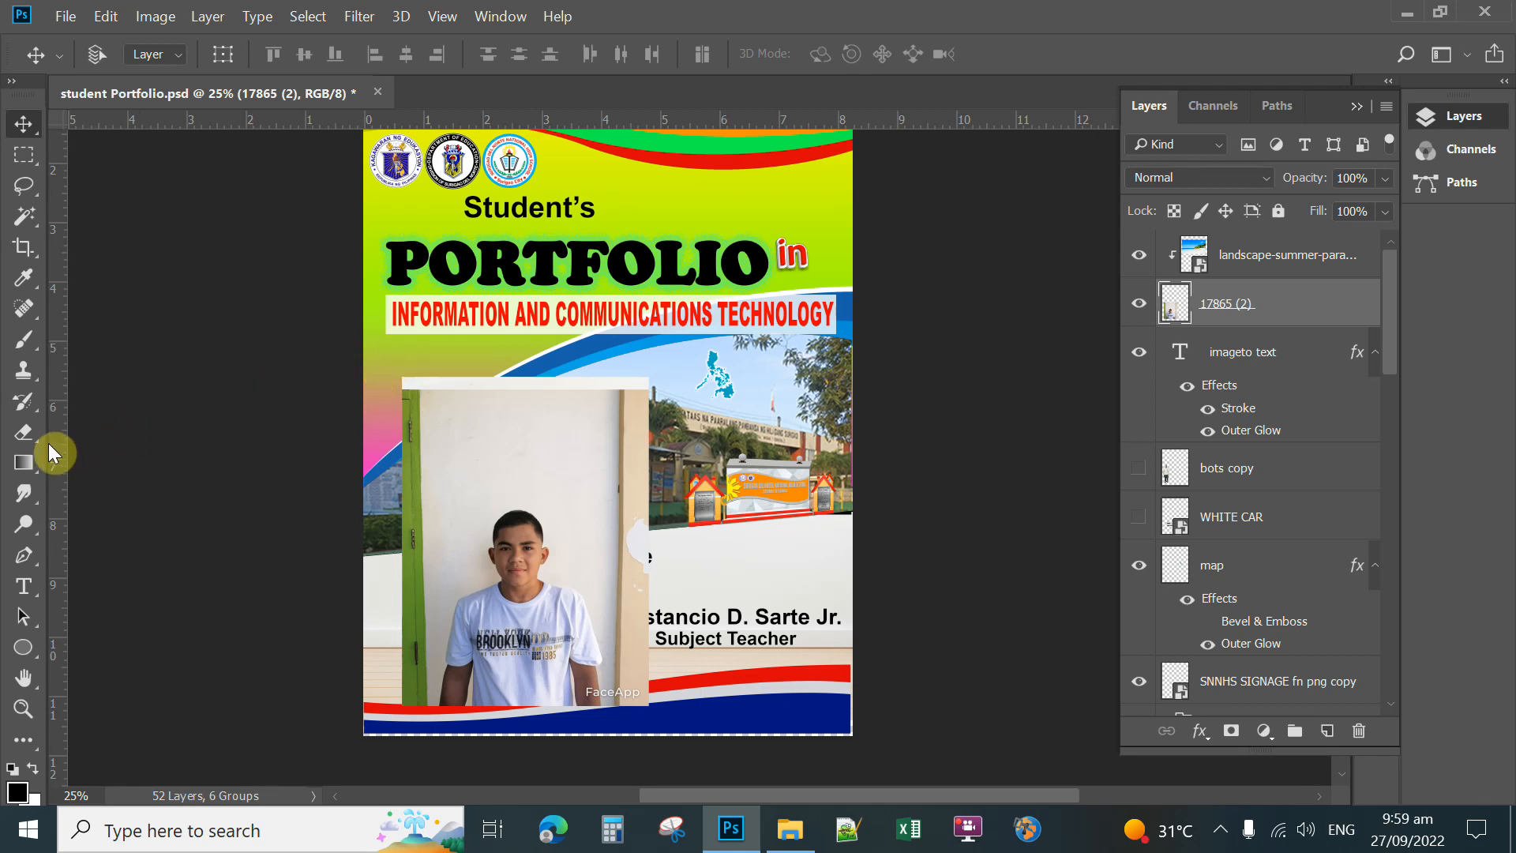
- Erase the outer edges of the photo's background, including the green and beige door frames, with a hard 250 px Eraser brush
{"action": "left_click", "coordinate": [23, 437]}
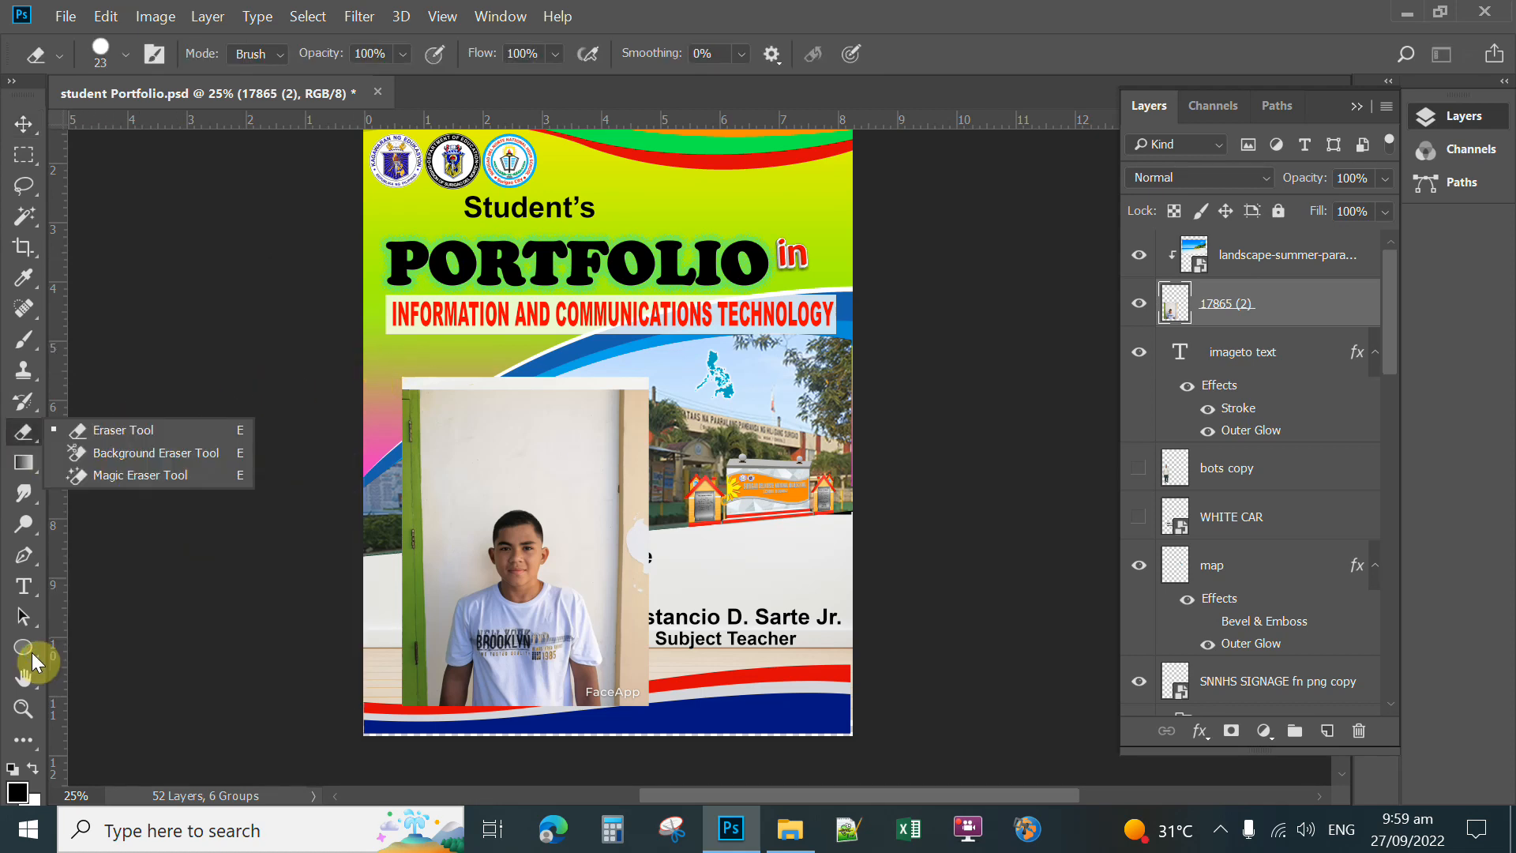
{"action": "left_click", "coordinate": [201, 648]}
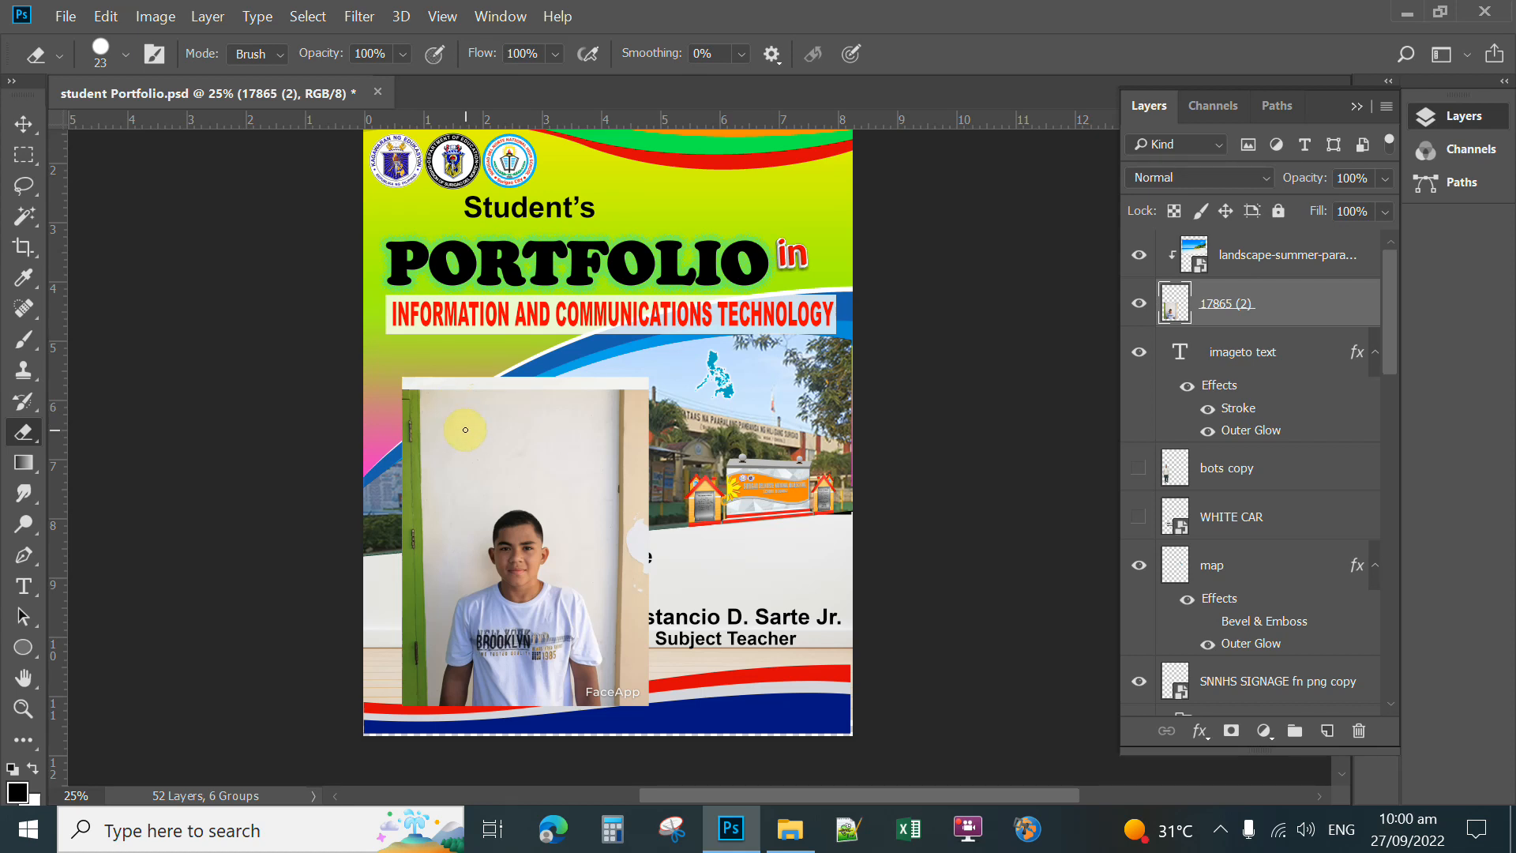
{"action": "key", "text": "bracketright"}
{"action": "key", "text": "bracketright"}
{"action": "key", "text": "bracketright"}
{"action": "key", "text": "bracketright"}
{"action": "key", "text": "bracketright"}
{"action": "key", "text": "bracketright"}
{"action": "key", "text": "bracketright"}
{"action": "key", "text": "bracketright"}
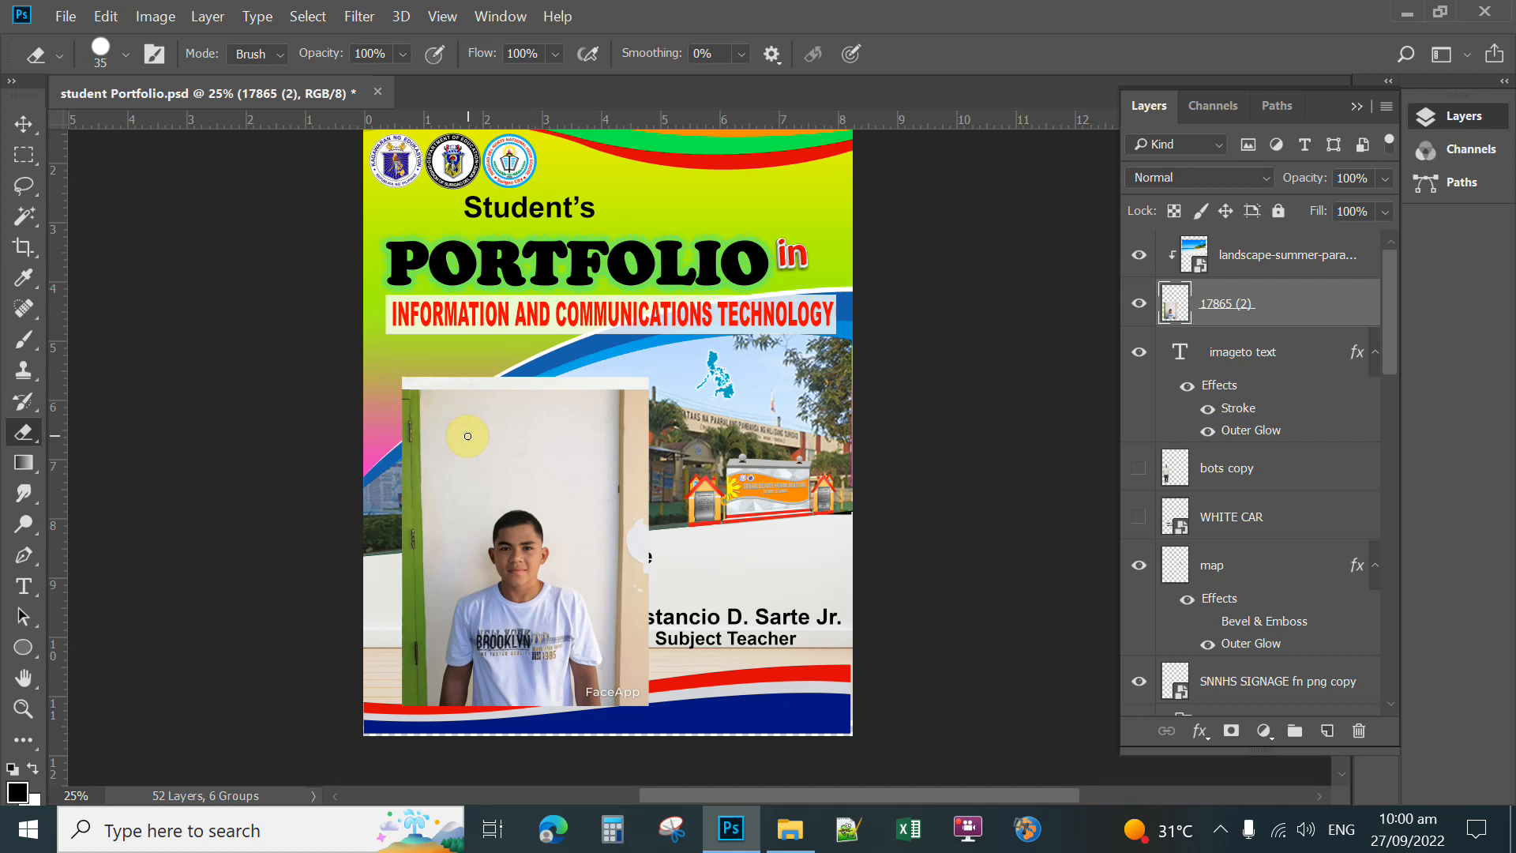
{"action": "key", "text": "bracketright"}
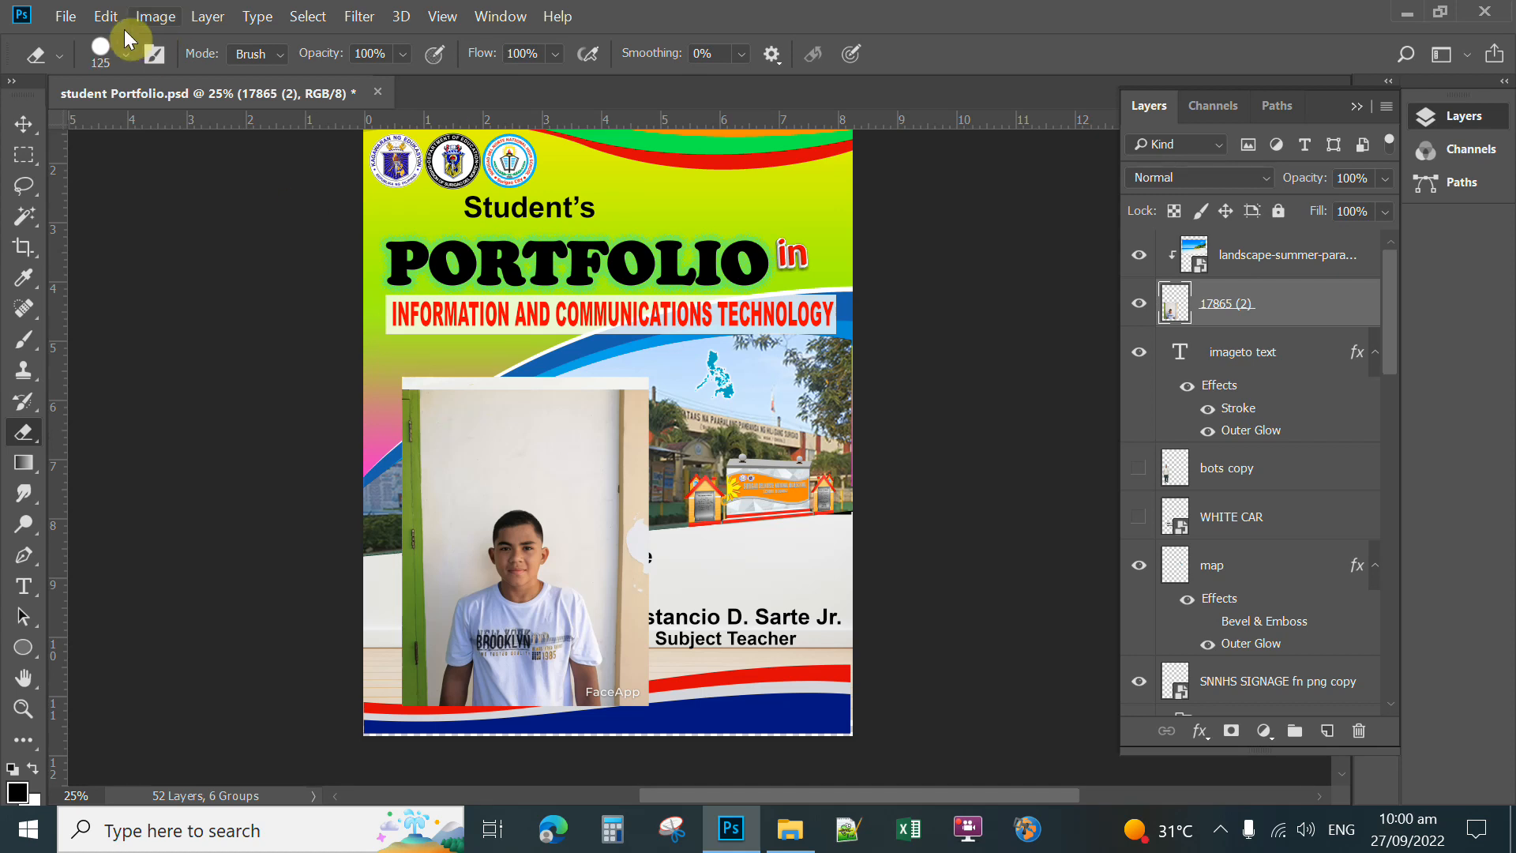
{"action": "key", "text": "bracketright"}
{"action": "key", "text": "bracketright"}
{"action": "key", "text": "bracketright"}
{"action": "key", "text": "bracketright"}
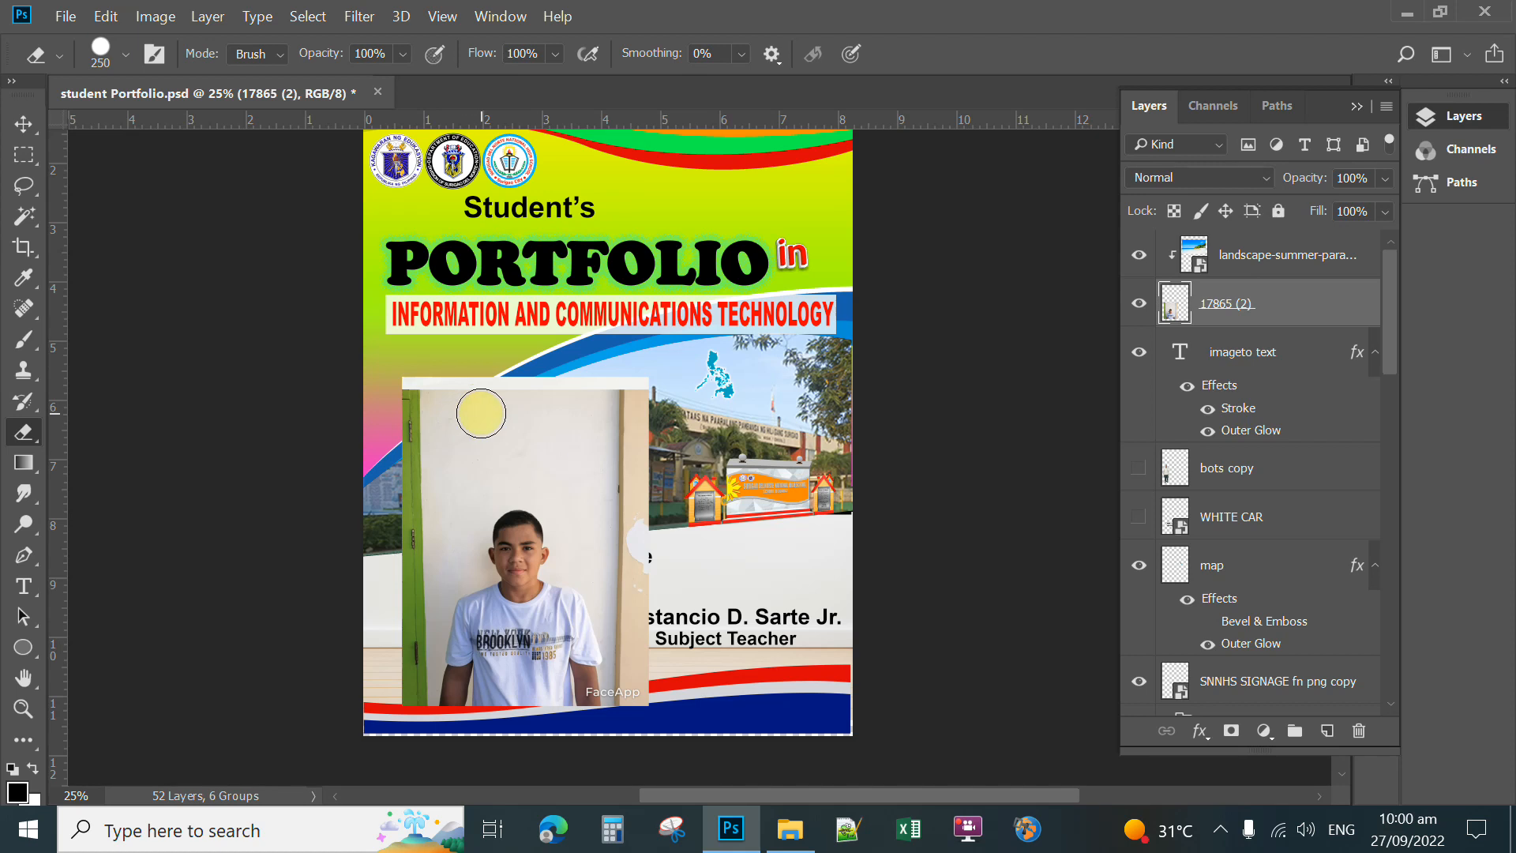
{"action": "key", "text": "bracketleft"}
{"action": "key", "text": "bracketleft"}
{"action": "key", "text": "bracketleft"}
{"action": "key", "text": "bracketleft"}
{"action": "key", "text": "bracketleft"}
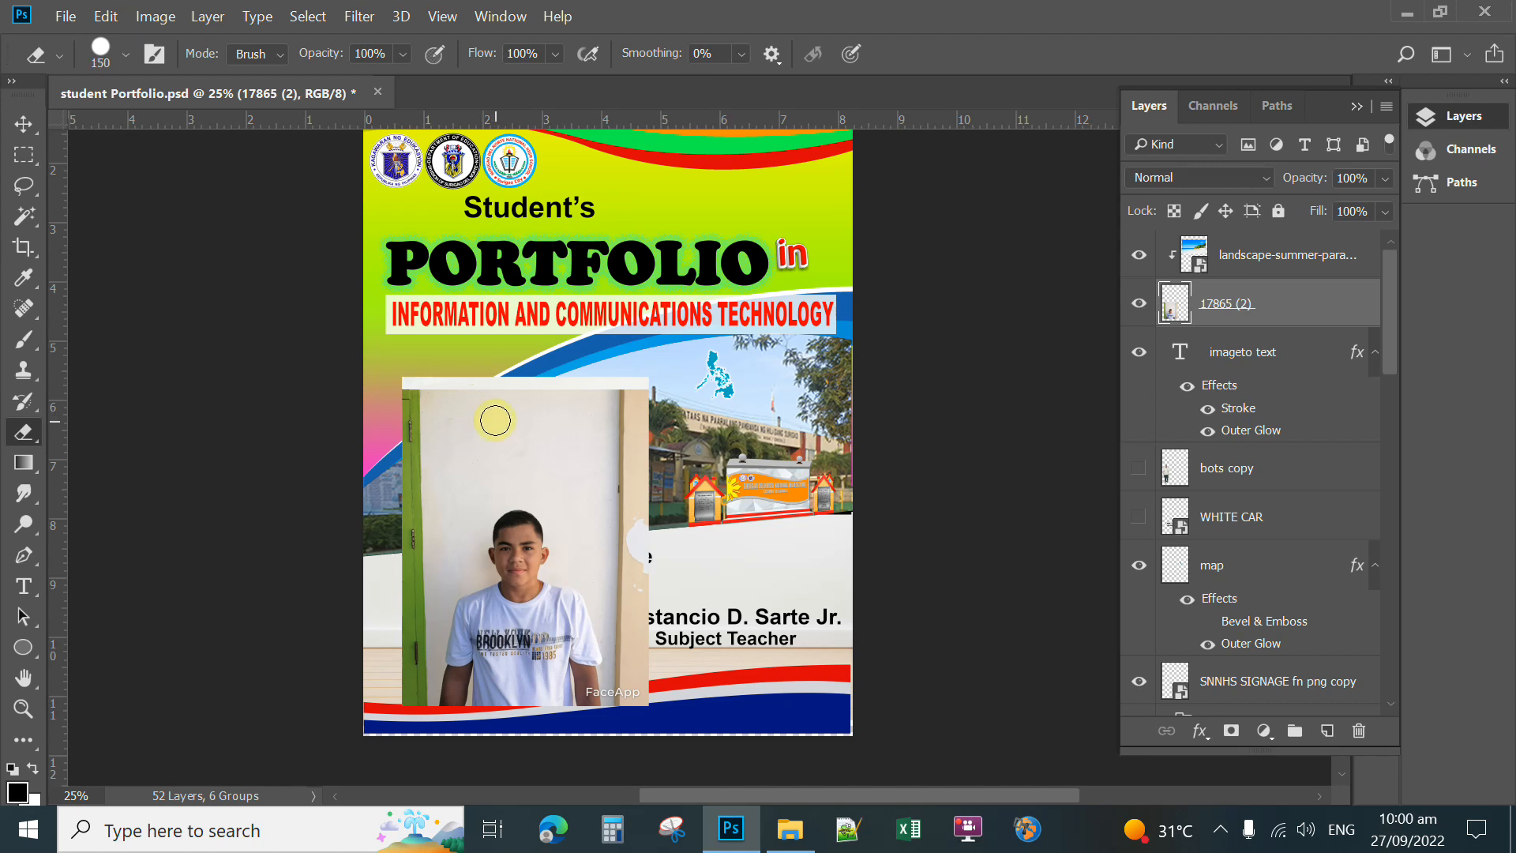
{"action": "key", "text": "bracketright"}
{"action": "key", "text": "bracketright"}
{"action": "key", "text": "bracketright"}
{"action": "key", "text": "bracketright"}
{"action": "key", "text": "bracketright"}
{"action": "mouse_move", "coordinate": [562, 384]}
{"action": "left_mouse_down"}
{"action": "mouse_move", "coordinate": [415, 407]}
{"action": "mouse_move", "coordinate": [687, 380]}
{"action": "mouse_move", "coordinate": [449, 382]}
{"action": "mouse_move", "coordinate": [407, 398]}
{"action": "mouse_move", "coordinate": [397, 700]}
{"action": "mouse_move", "coordinate": [426, 444]}
{"action": "mouse_move", "coordinate": [510, 409]}
{"action": "mouse_move", "coordinate": [621, 415]}
{"action": "mouse_move", "coordinate": [641, 448]}
{"action": "mouse_move", "coordinate": [645, 703]}
{"action": "left_mouse_up"}
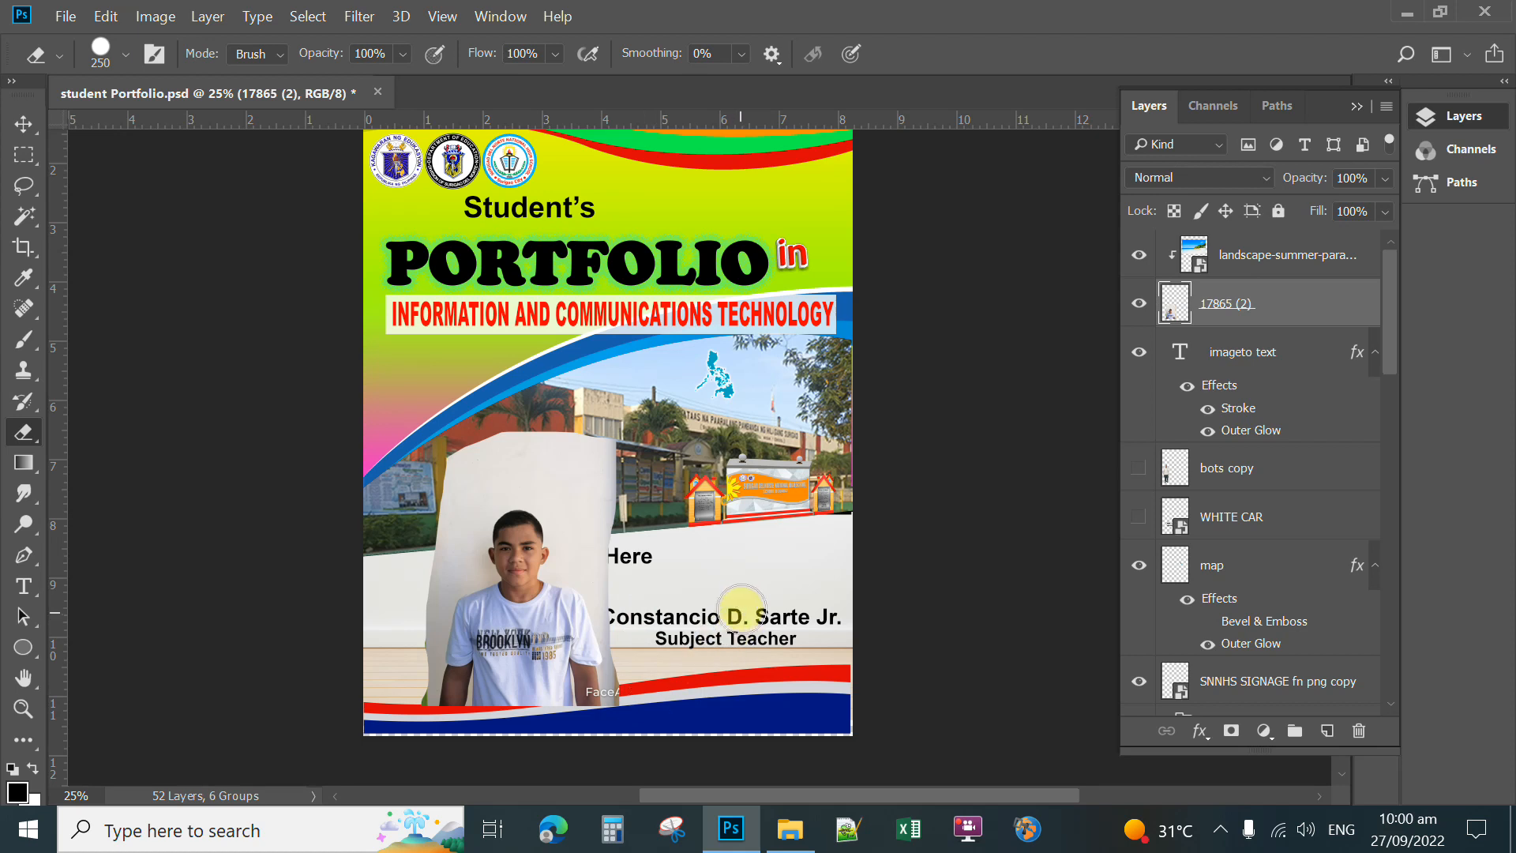
- Fade the remaining wall background above and beside the student's head with a Soft Round 250 px Eraser brush
{"action": "left_click", "coordinate": [125, 55]}
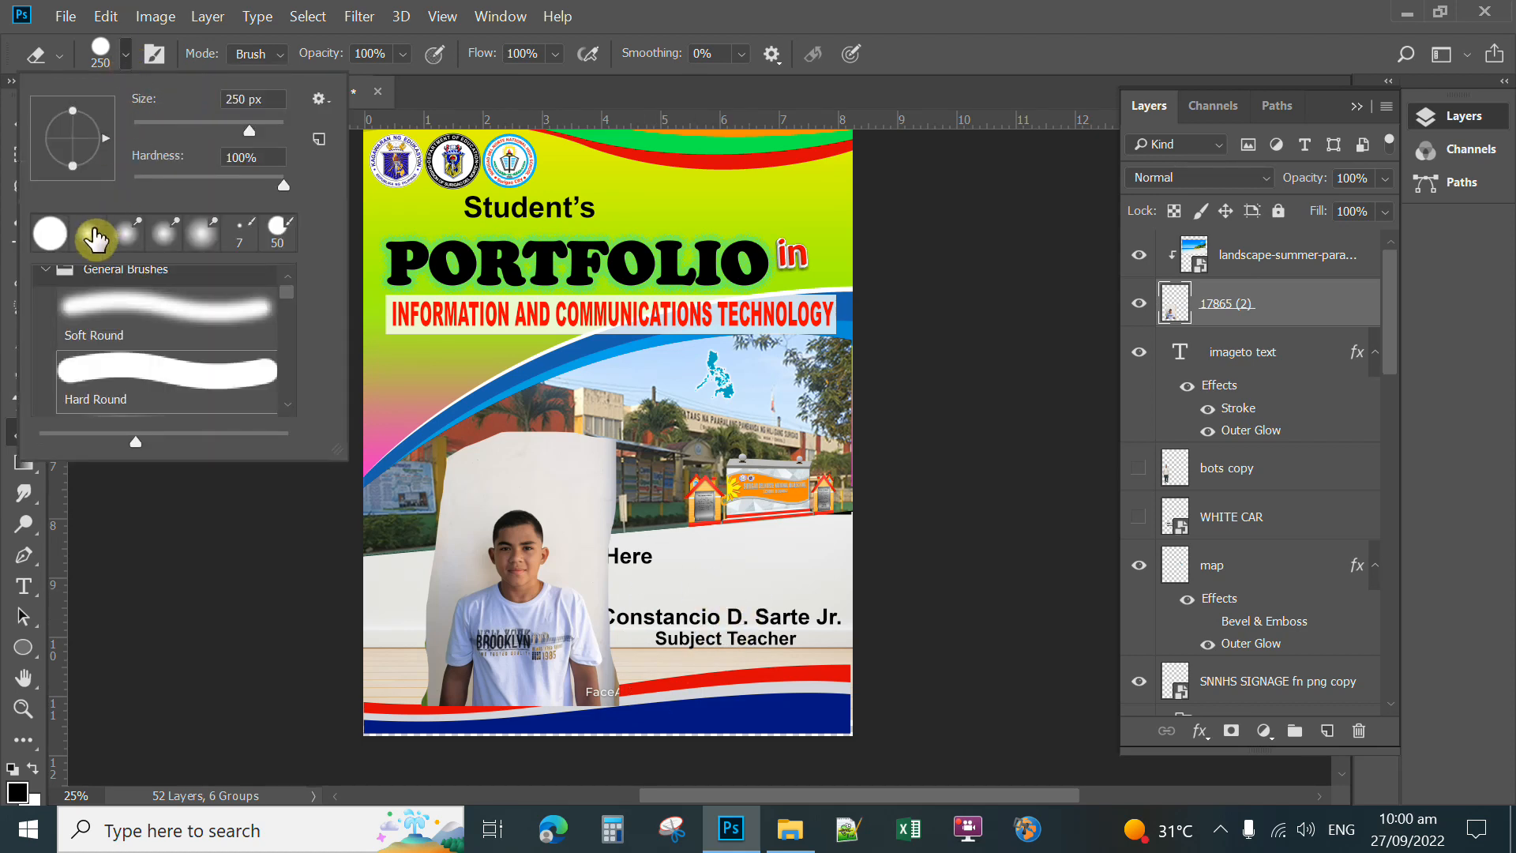
{"action": "left_click", "coordinate": [91, 237]}
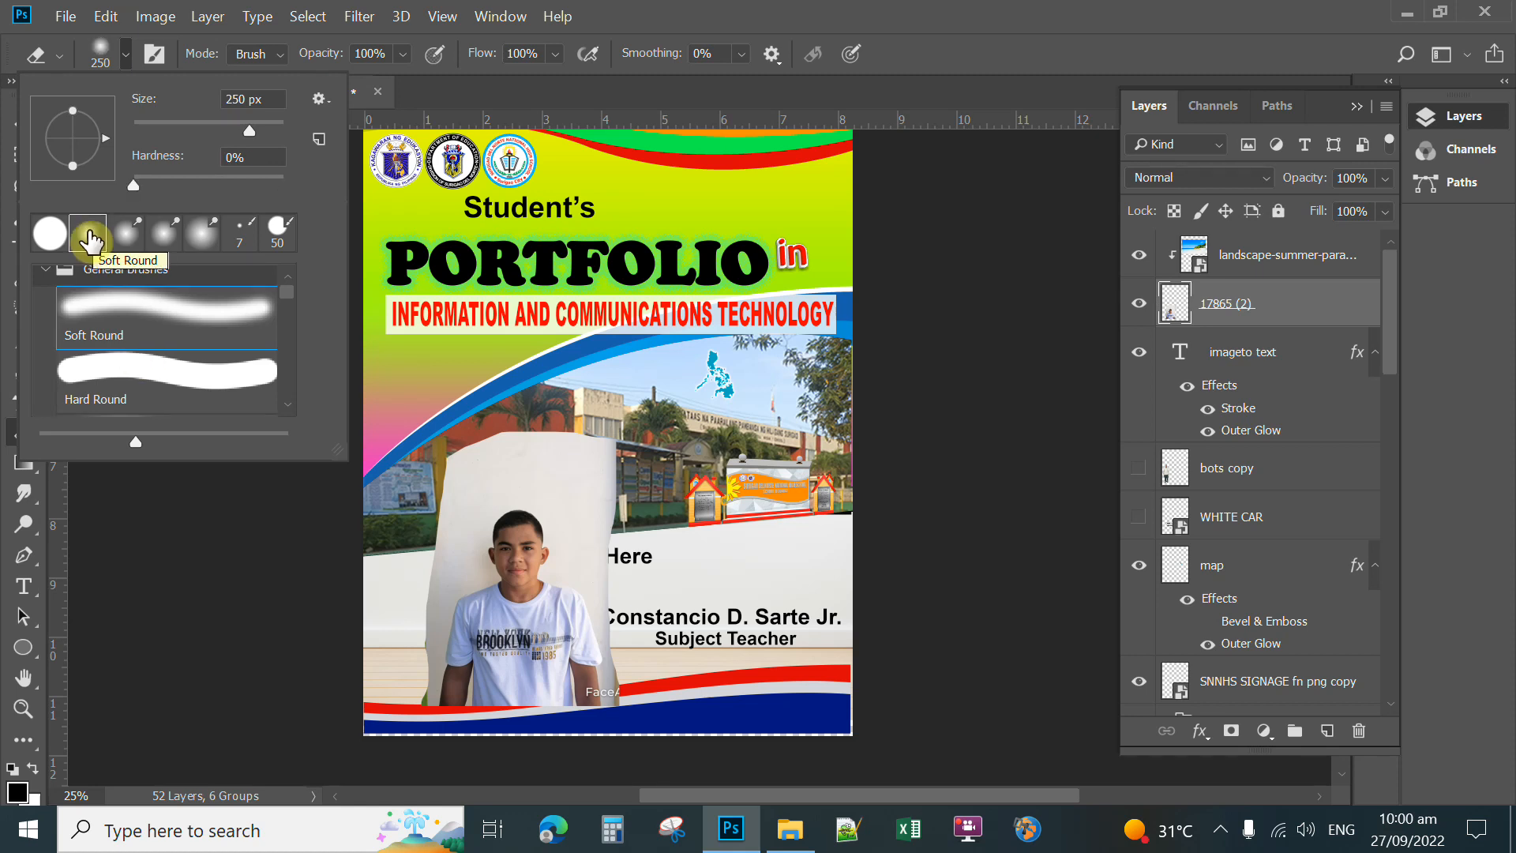
{"action": "double_click", "coordinate": [134, 348]}
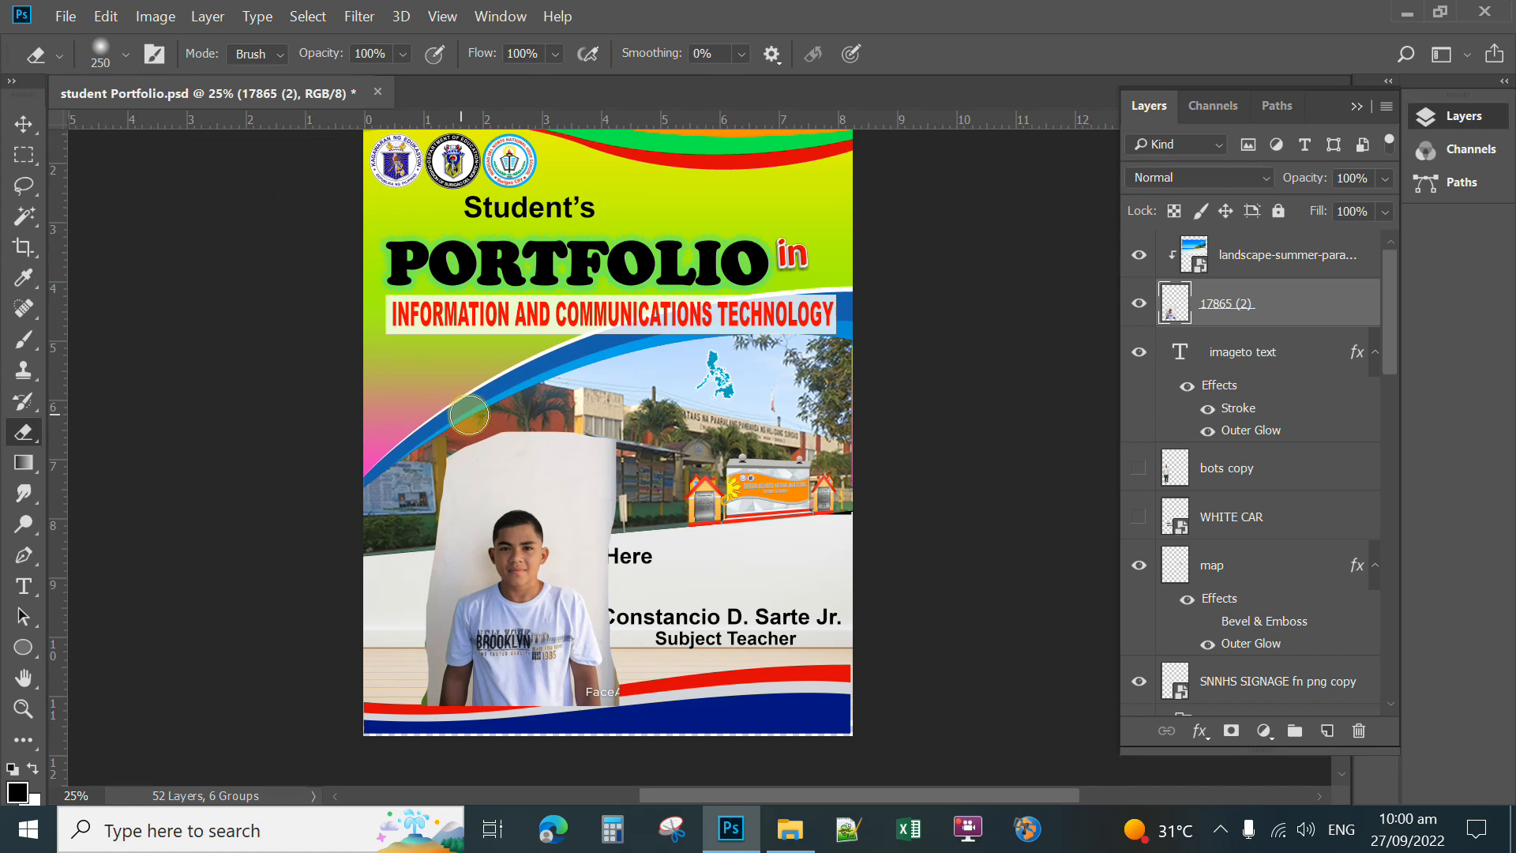
{"action": "mouse_move", "coordinate": [486, 425]}
{"action": "left_mouse_down"}
{"action": "mouse_move", "coordinate": [617, 447]}
{"action": "mouse_move", "coordinate": [644, 508]}
{"action": "mouse_move", "coordinate": [572, 444]}
{"action": "mouse_move", "coordinate": [506, 440]}
{"action": "mouse_move", "coordinate": [467, 456]}
{"action": "mouse_move", "coordinate": [400, 533]}
{"action": "mouse_move", "coordinate": [409, 514]}
{"action": "mouse_move", "coordinate": [465, 452]}
{"action": "mouse_move", "coordinate": [423, 573]}
{"action": "mouse_move", "coordinate": [432, 523]}
{"action": "mouse_move", "coordinate": [494, 415]}
{"action": "mouse_move", "coordinate": [605, 464]}
{"action": "mouse_move", "coordinate": [628, 573]}
{"action": "mouse_move", "coordinate": [685, 618]}
{"action": "left_mouse_up"}
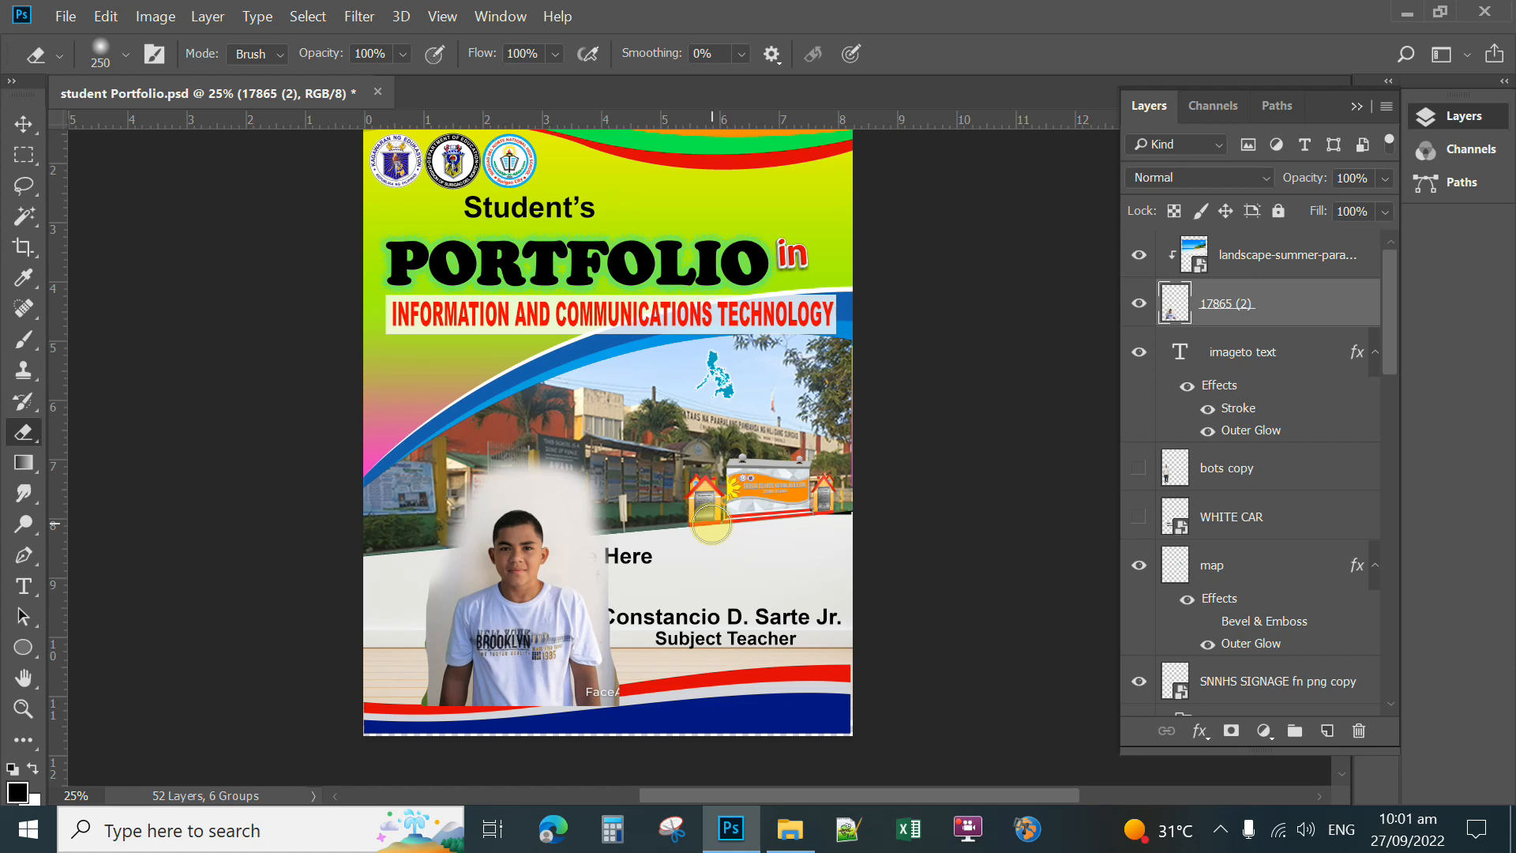
- Start a Pen tool path at the top of the left-hand ear and curve it up the side of the hair, removing the outgoing handle
{"action": "scroll", "coordinate": [711, 523], "scroll_direction": "up", "scroll_amount": 1}
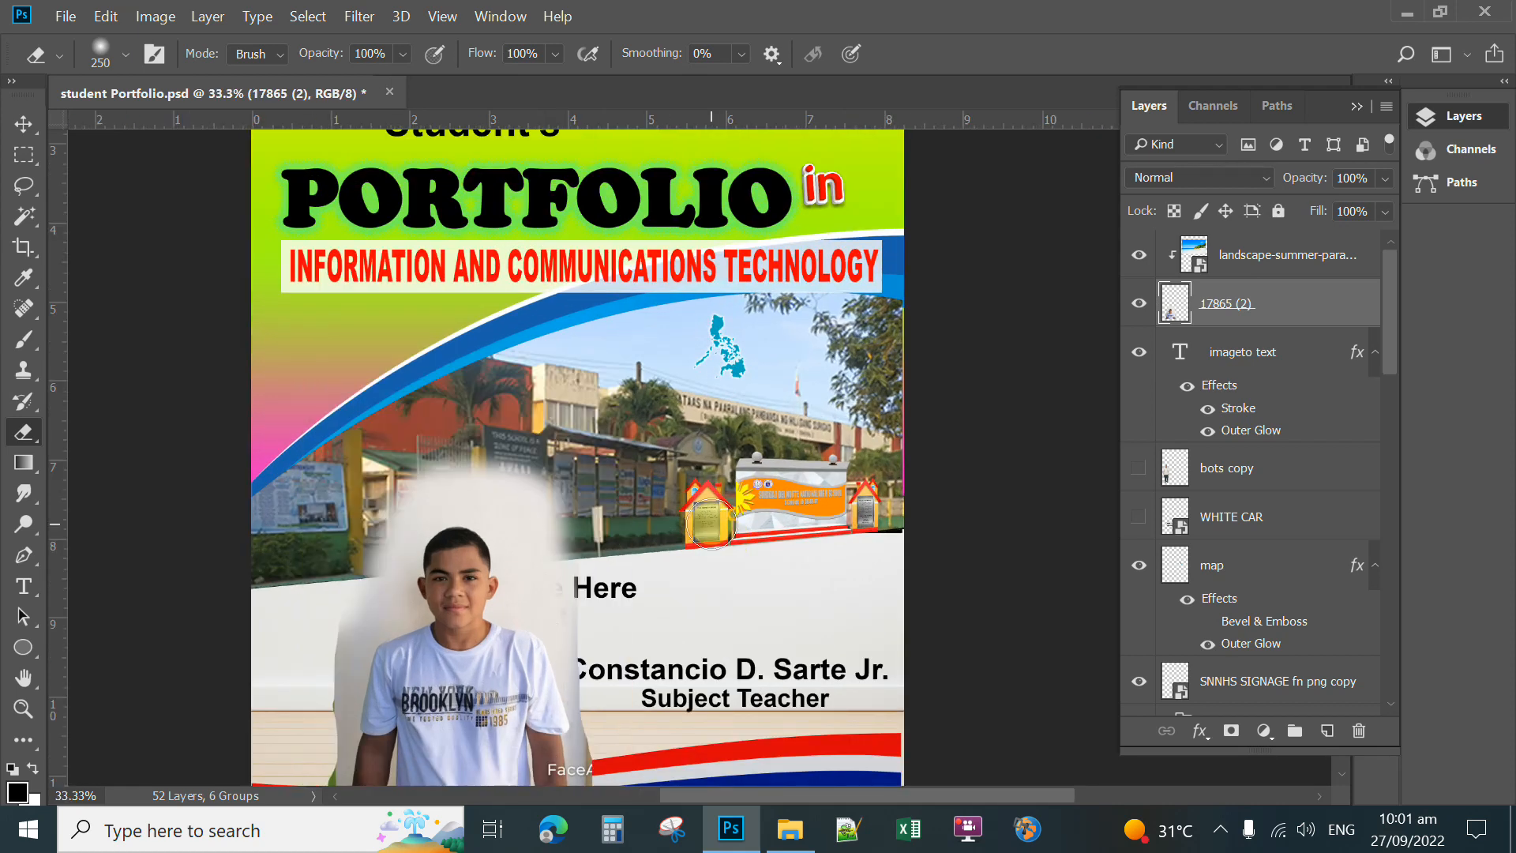
{"action": "scroll", "coordinate": [712, 523], "scroll_direction": "up", "scroll_amount": 1}
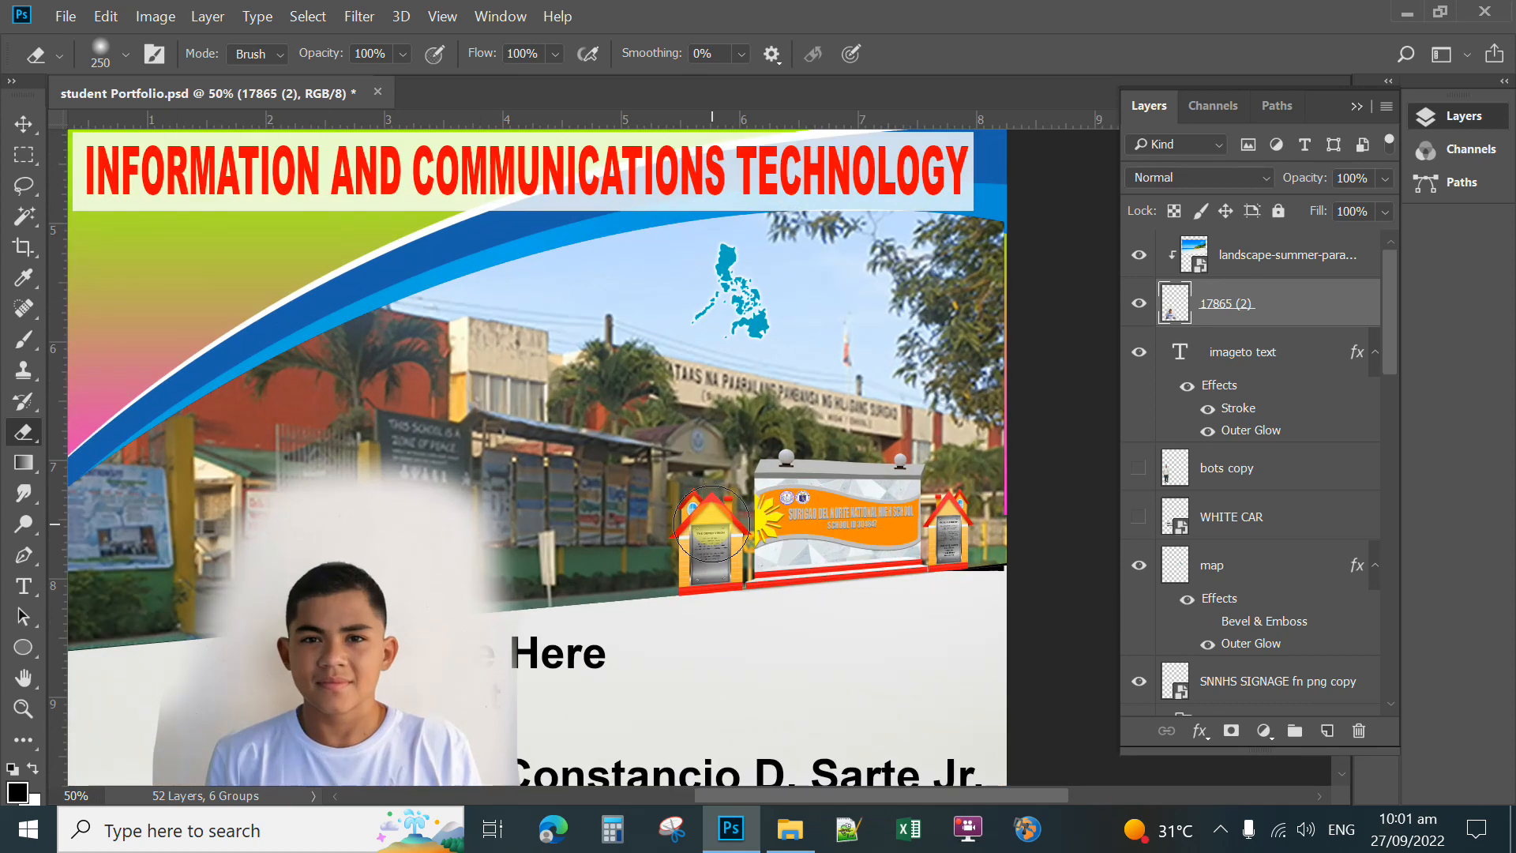
{"action": "left_click_drag", "start_coordinate": [514, 643], "coordinate": [653, 349]}
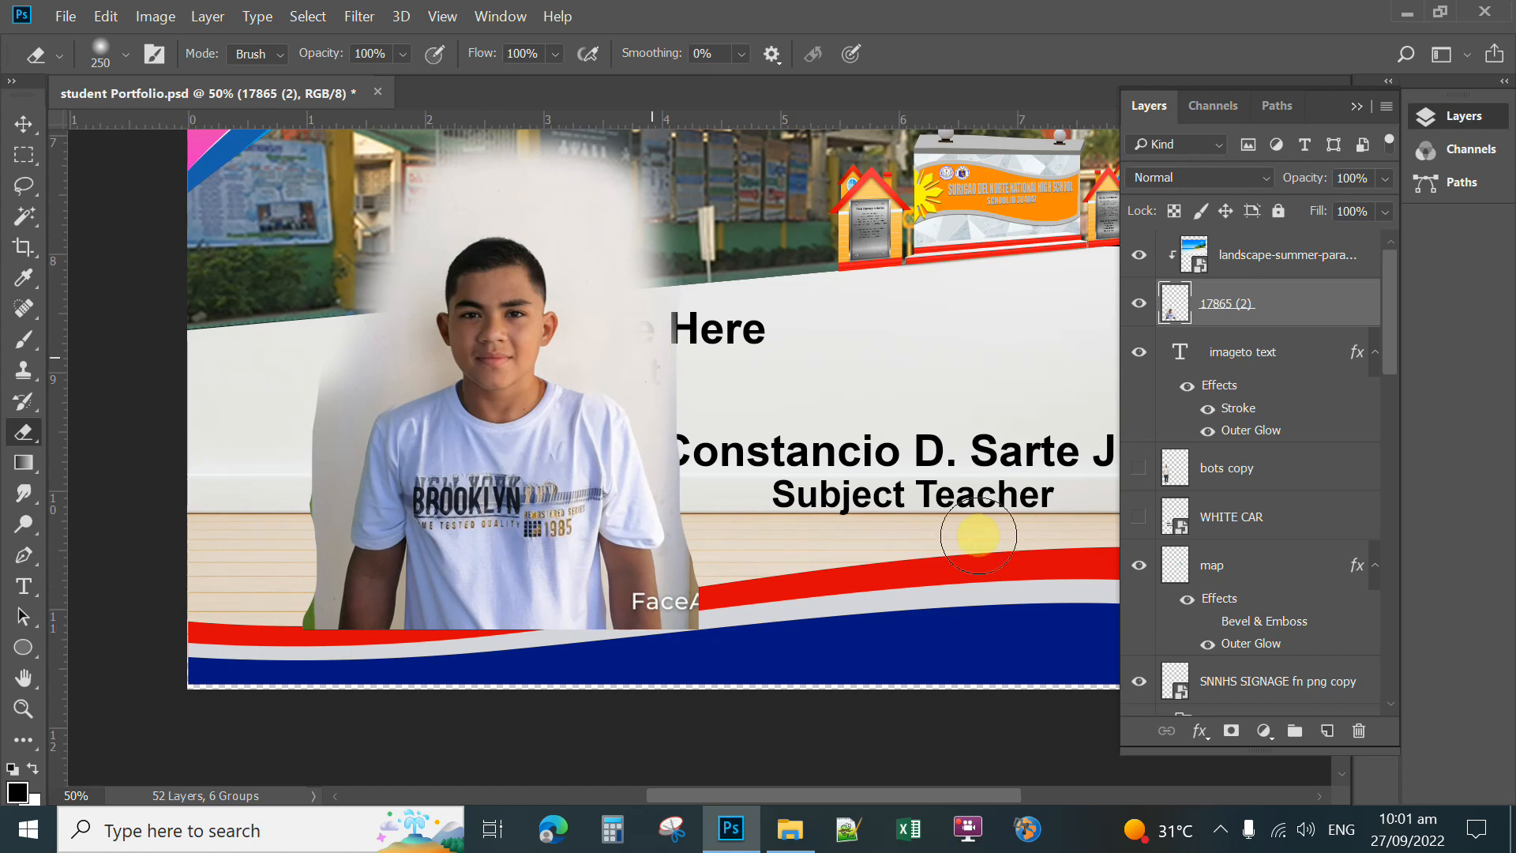
{"action": "left_click", "coordinate": [24, 555]}
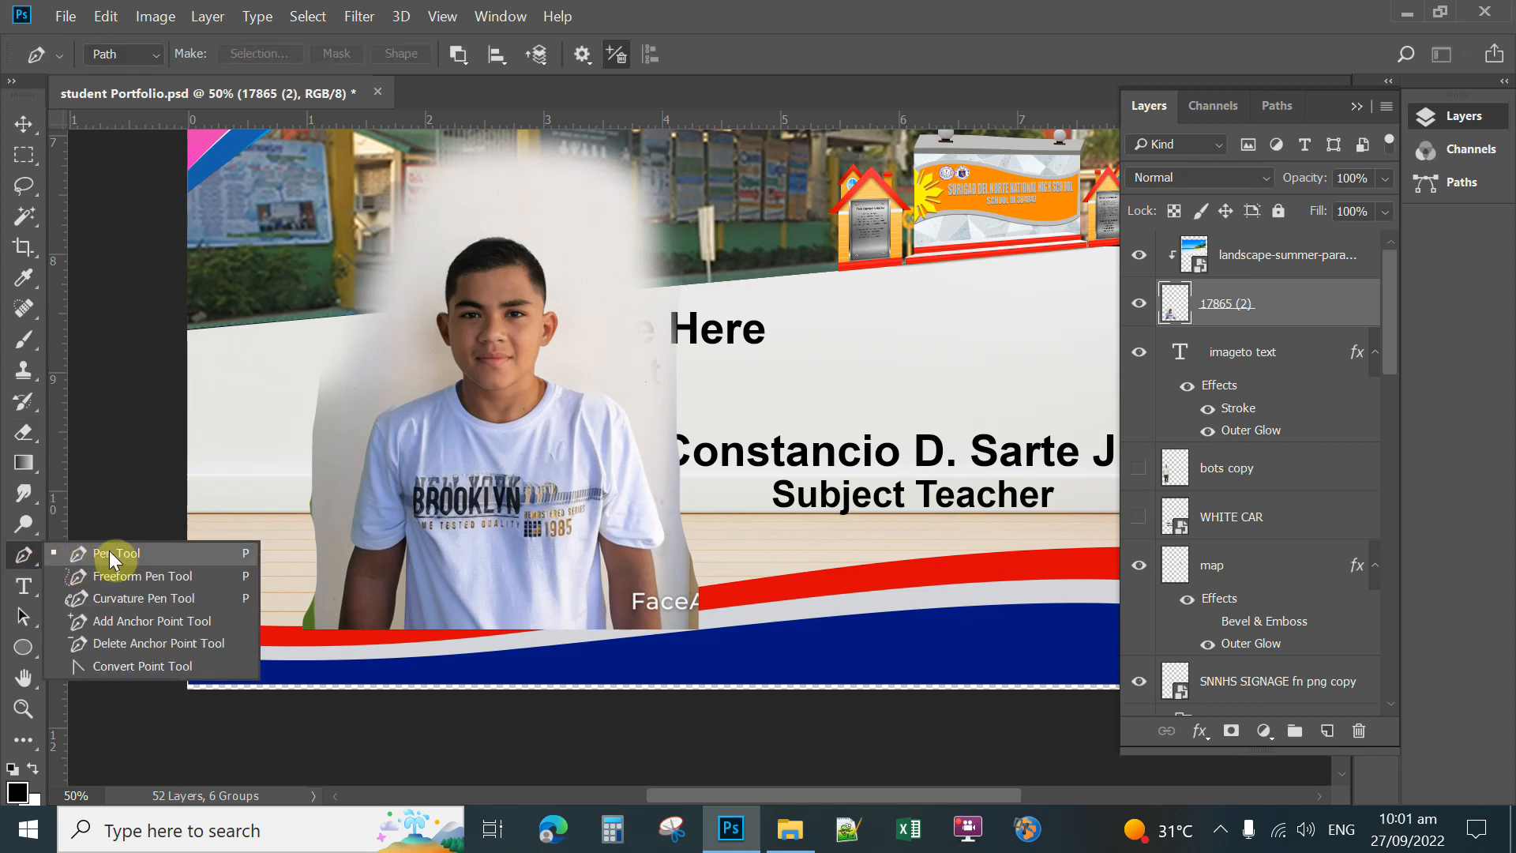
{"action": "left_click", "coordinate": [109, 552]}
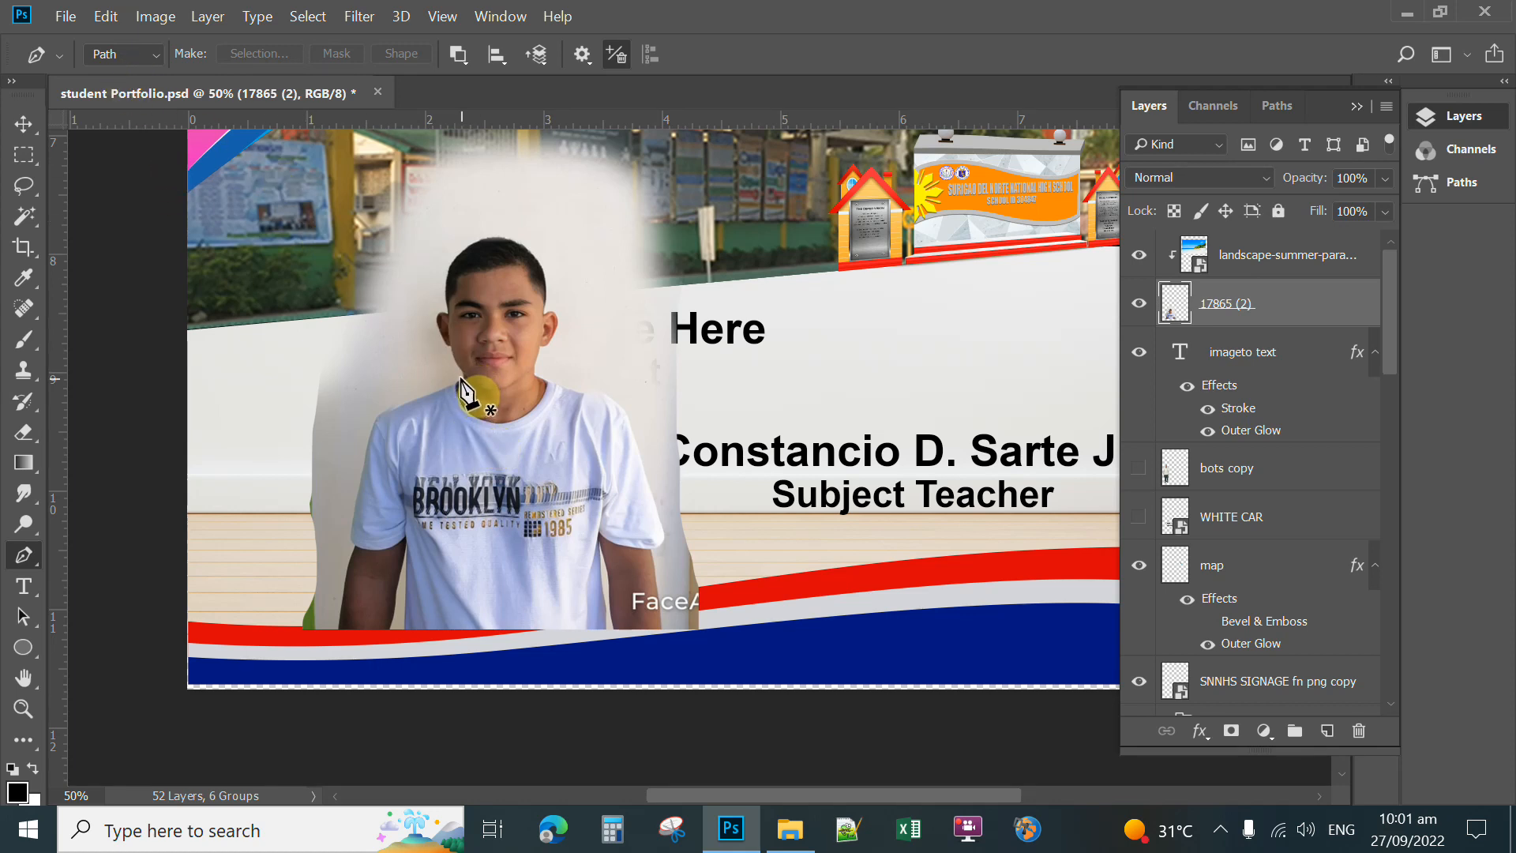
{"action": "scroll", "coordinate": [427, 407], "scroll_direction": "up", "scroll_amount": 2}
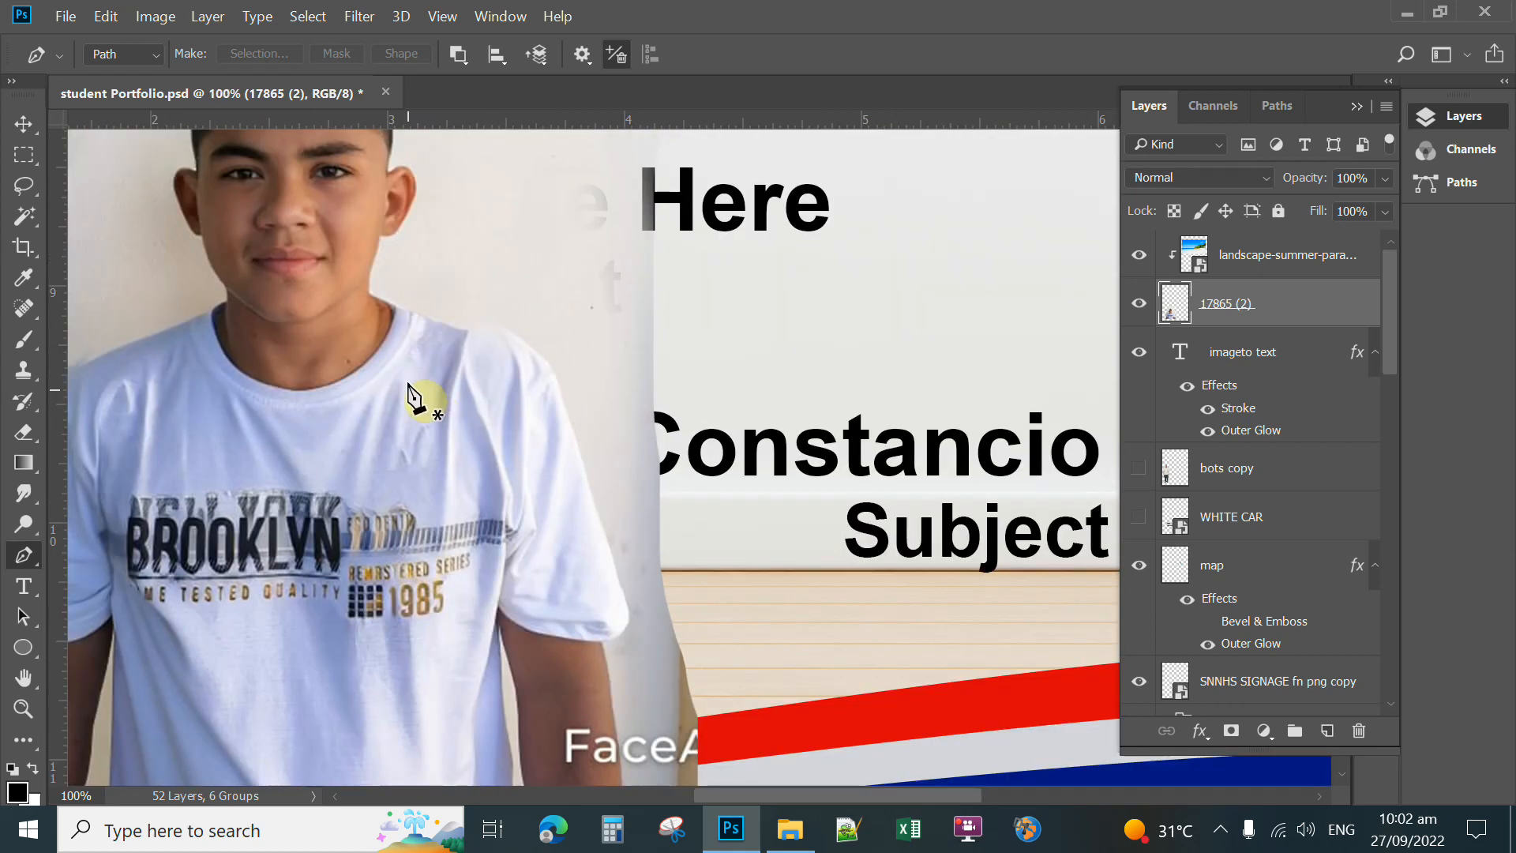
{"action": "left_click_drag", "start_coordinate": [392, 301], "coordinate": [674, 507]}
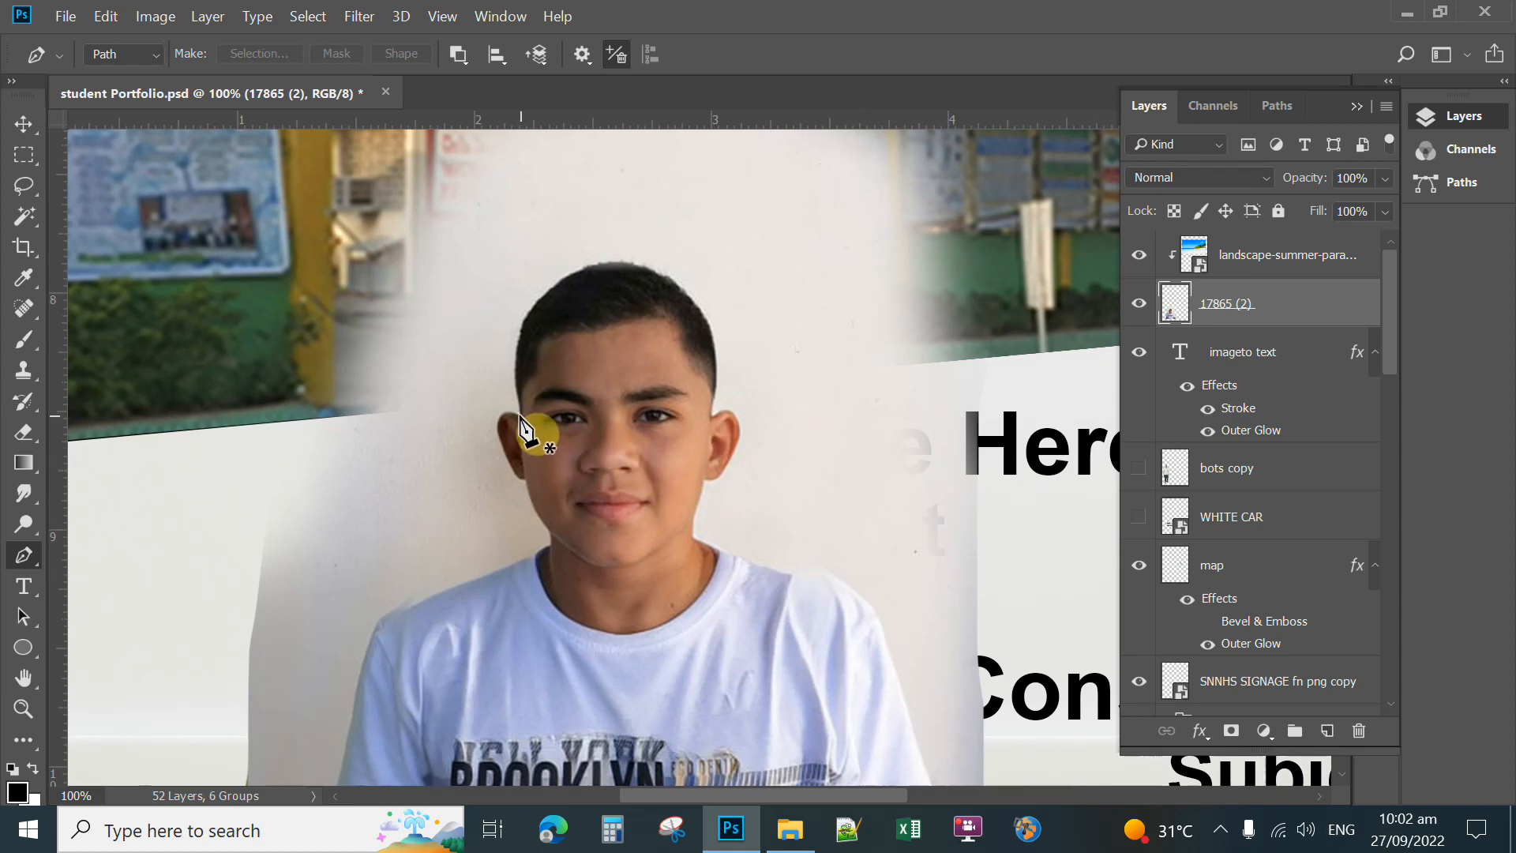
{"action": "left_click", "coordinate": [520, 414]}
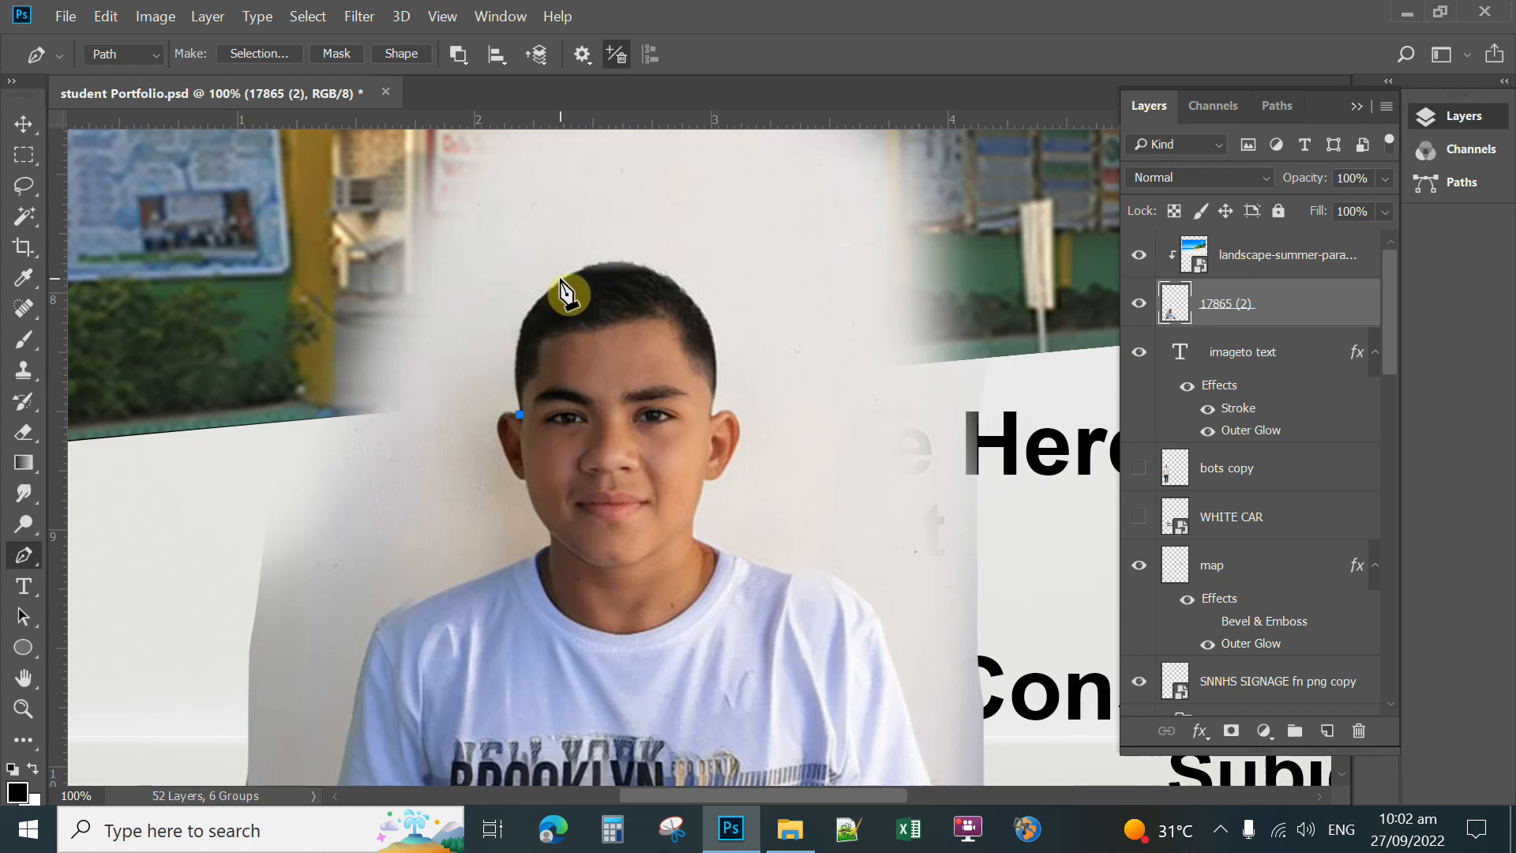
{"action": "left_click", "coordinate": [559, 277]}
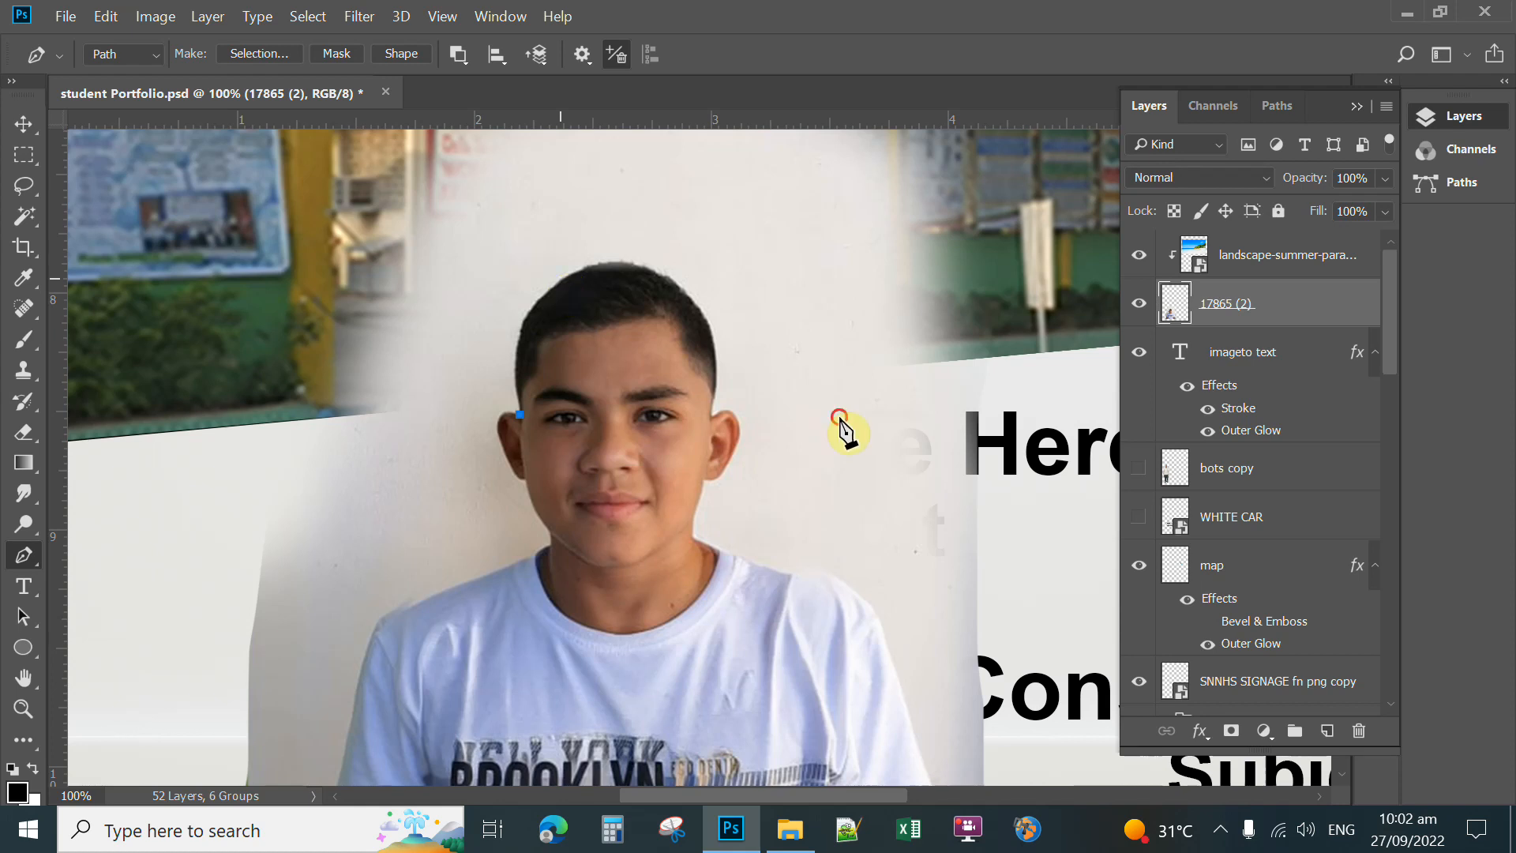
{"action": "left_click_drag", "start_coordinate": [559, 277], "coordinate": [629, 227]}
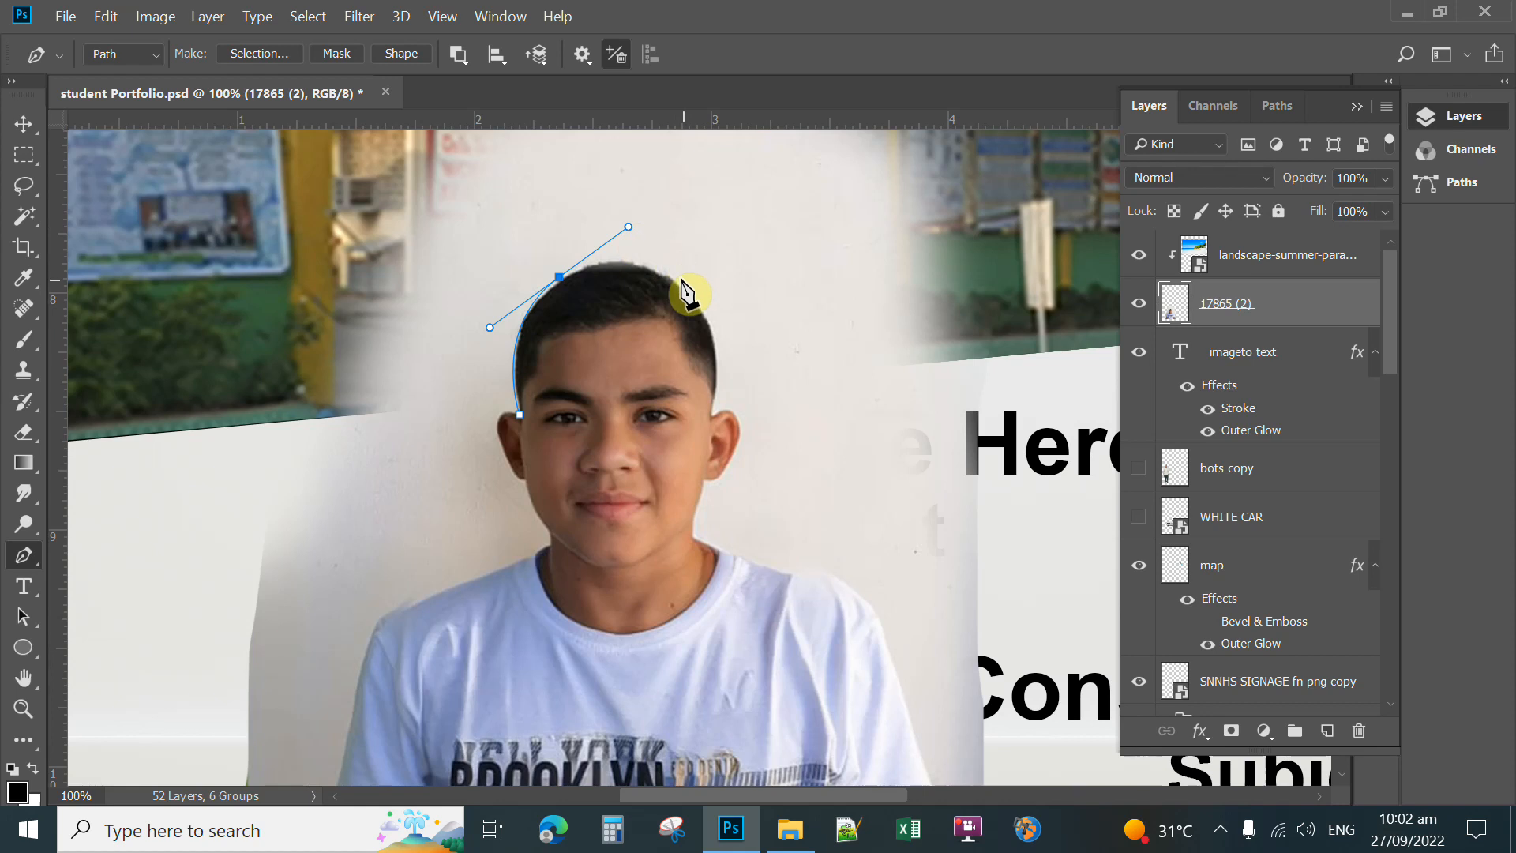
{"action": "left_click", "coordinate": [561, 279], "text": "alt"}
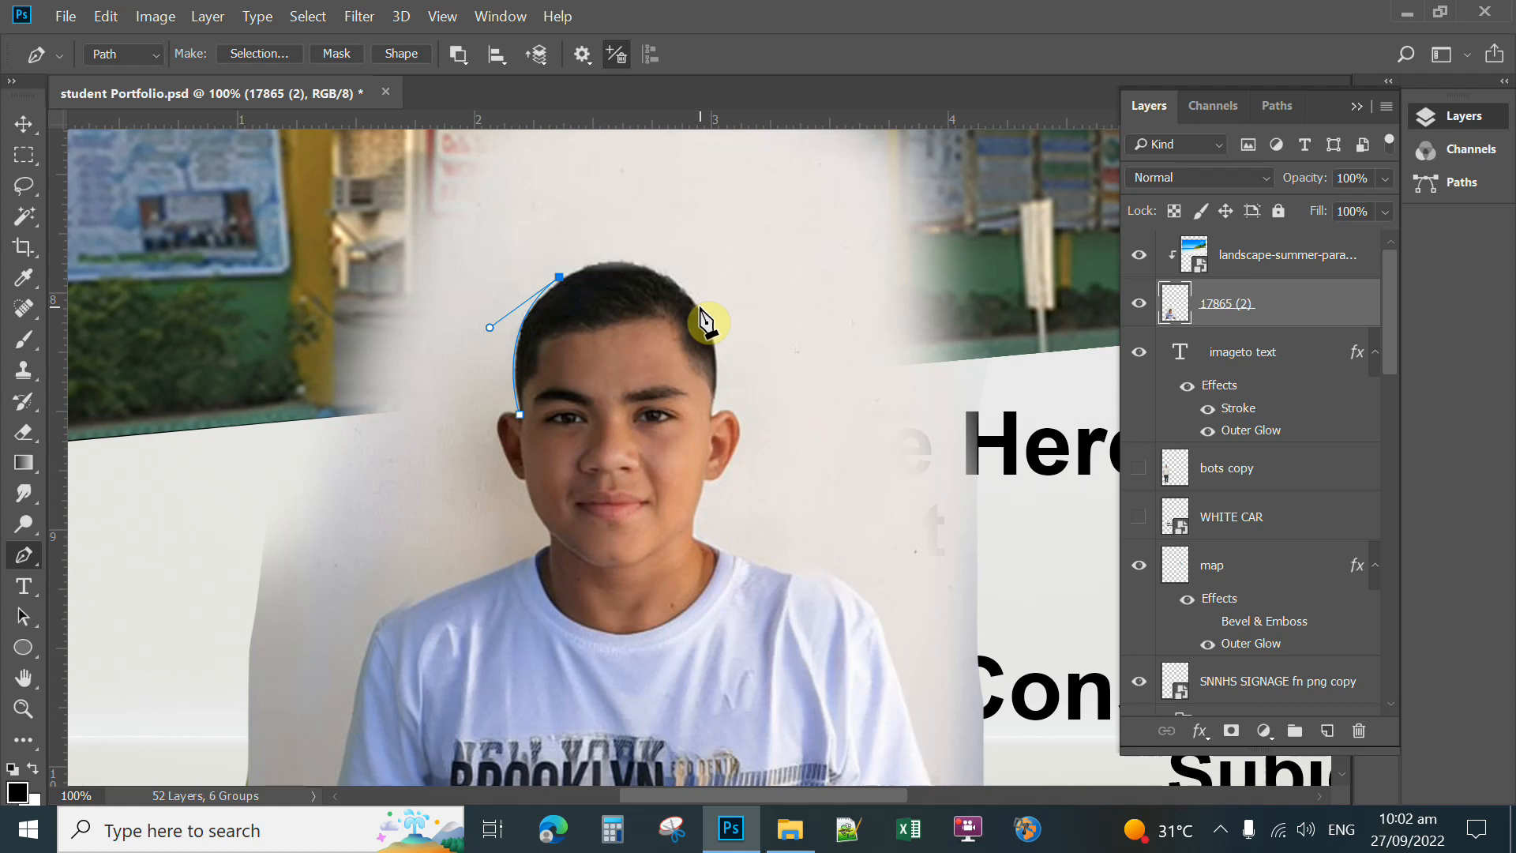
- Continue the path in curves over the top of the head and down to the top of the right-hand ear
{"action": "left_click_drag", "start_coordinate": [699, 306], "coordinate": [757, 382]}
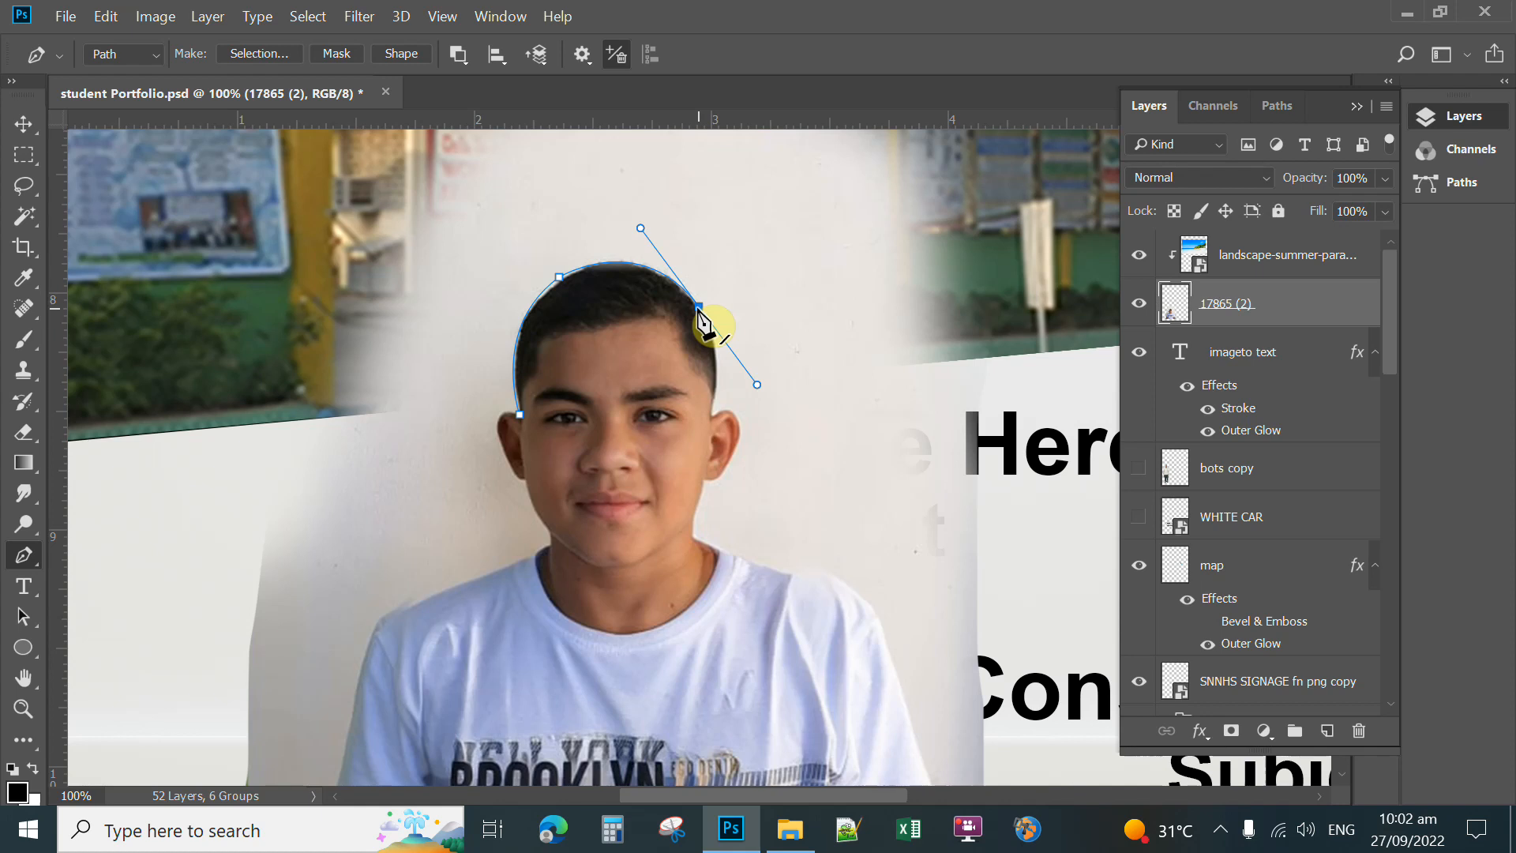
{"action": "left_click", "coordinate": [699, 308]}
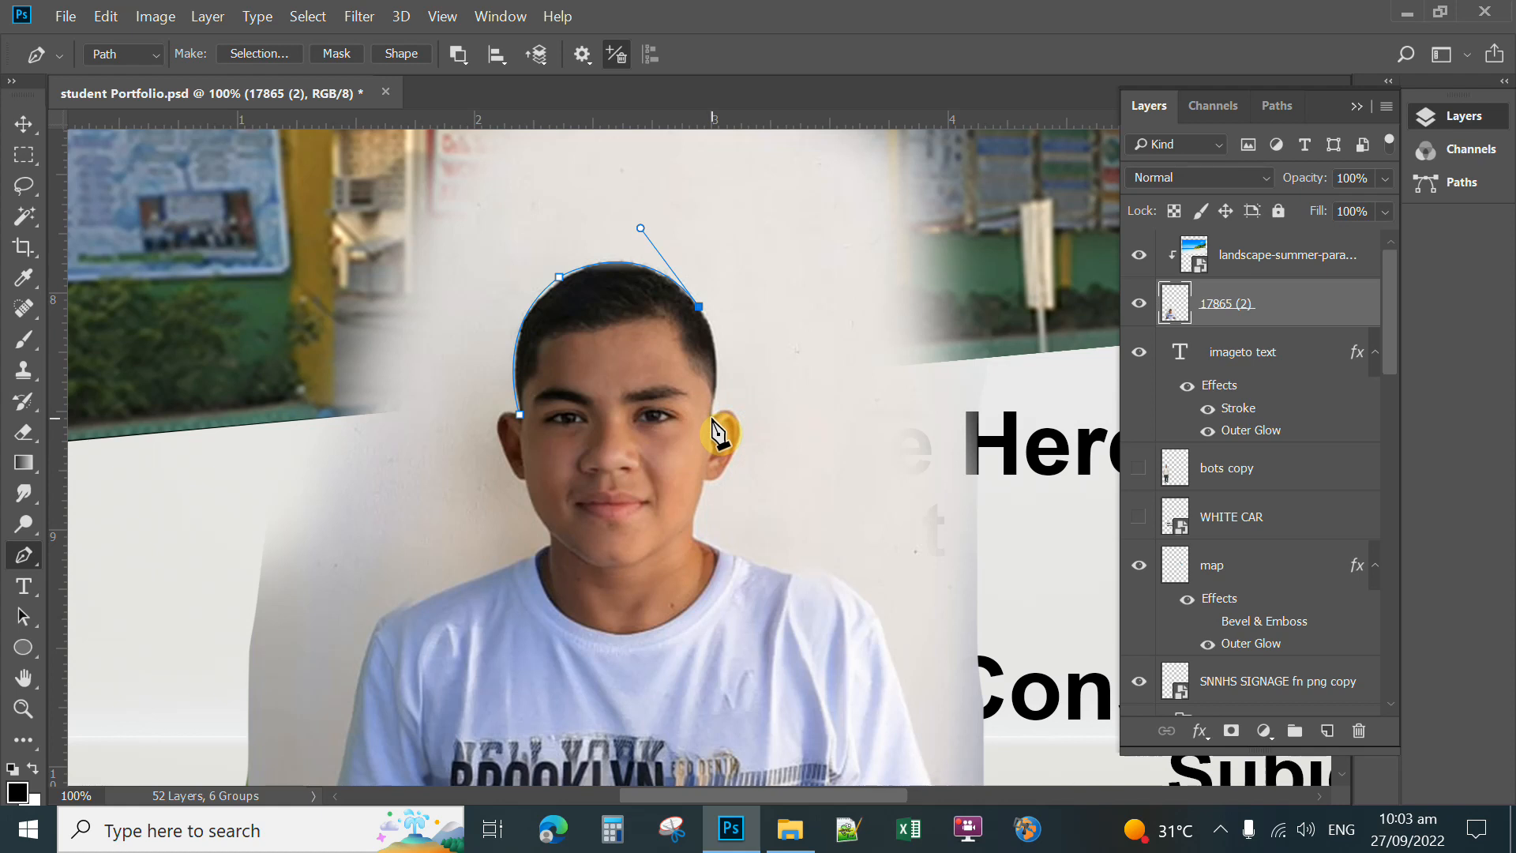
{"action": "left_click_drag", "start_coordinate": [712, 416], "coordinate": [692, 483]}
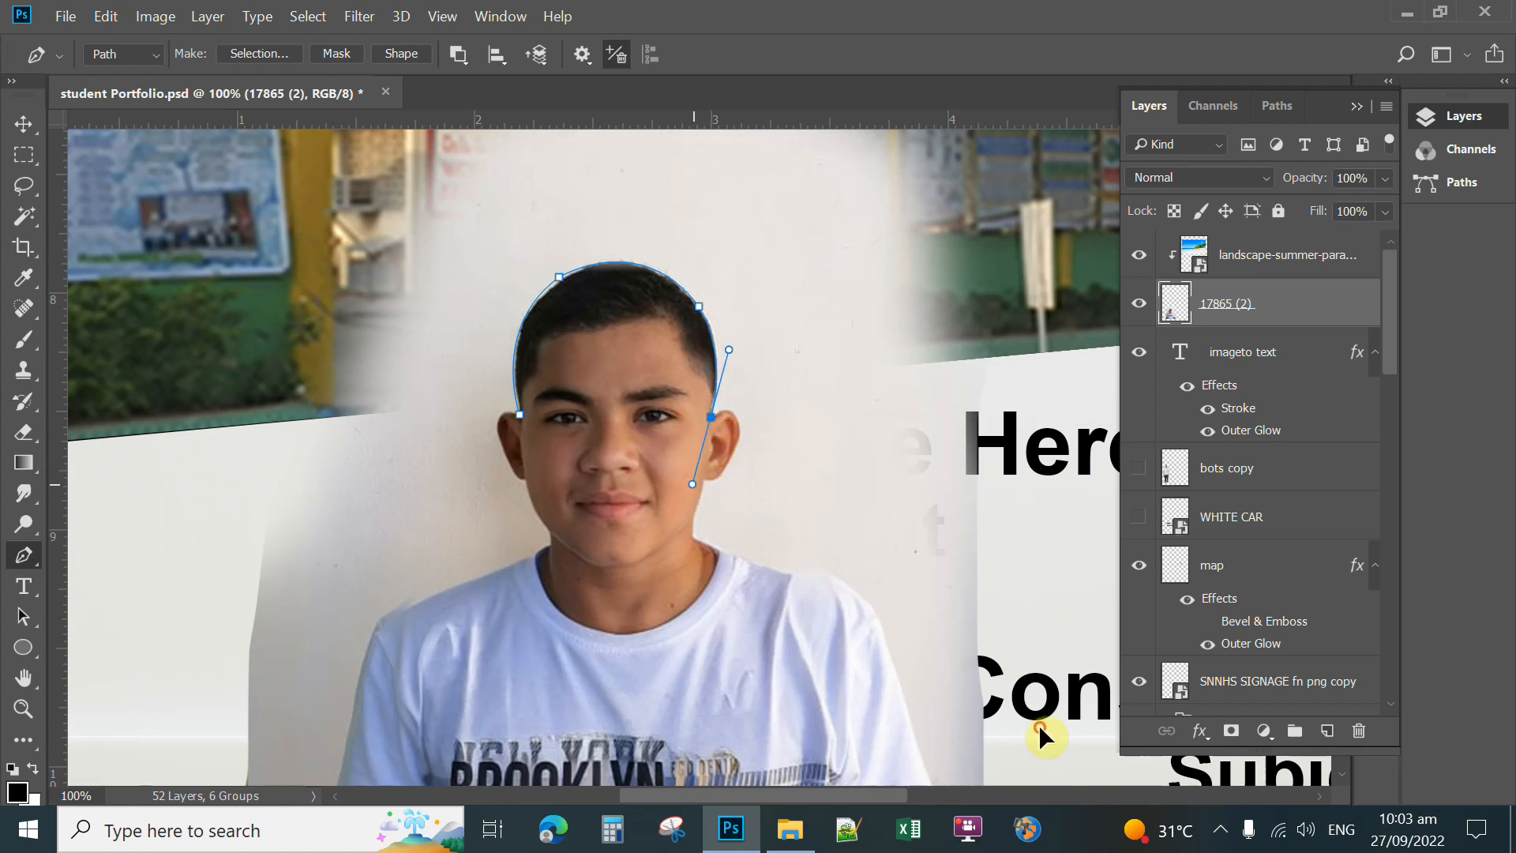
{"action": "left_click", "coordinate": [712, 417], "text": "alt"}
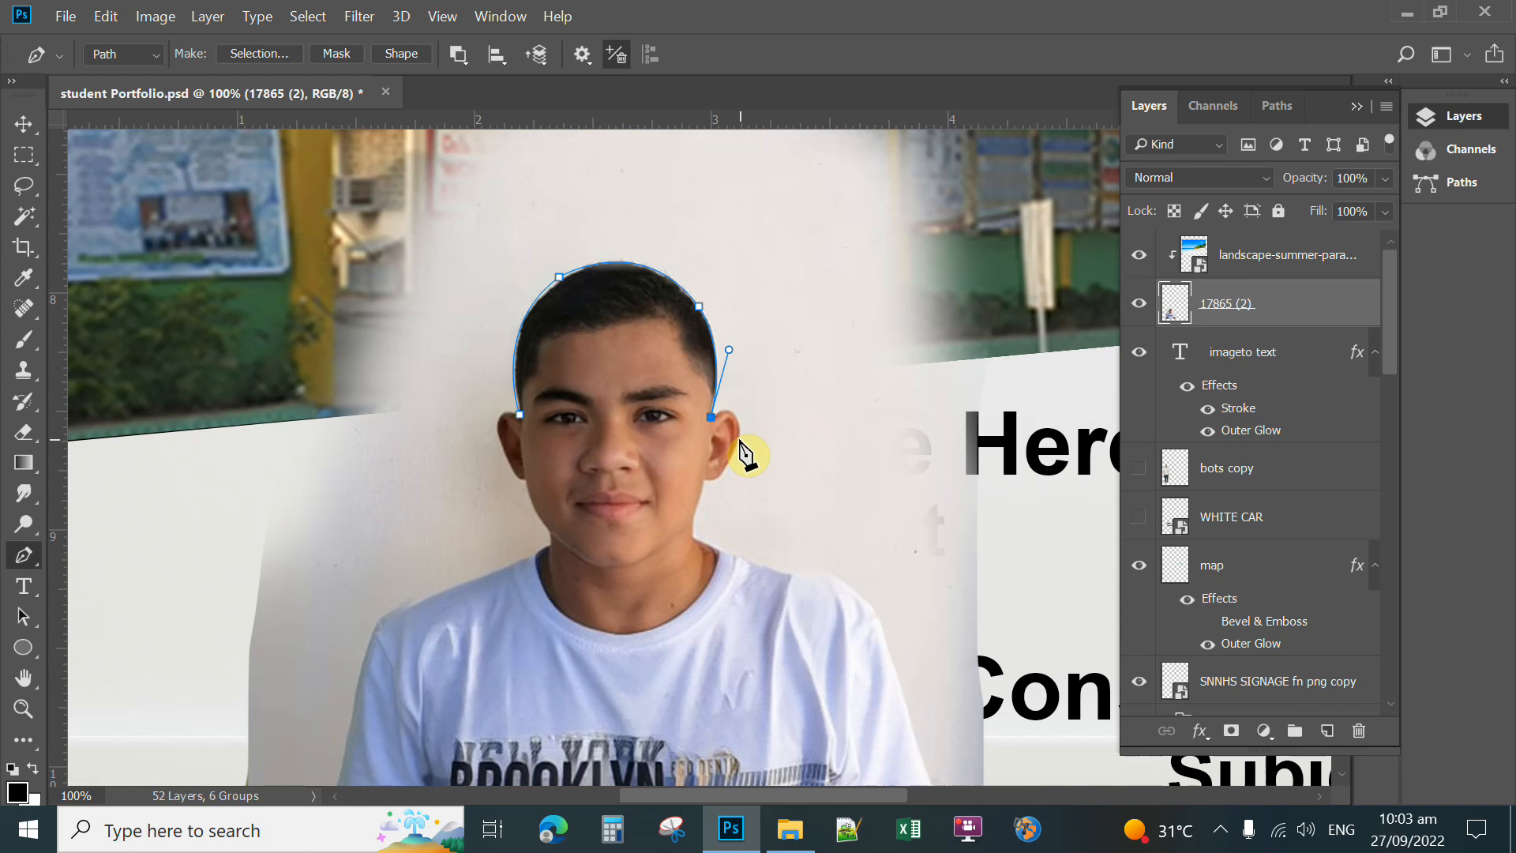
- Trace the outer edge of the right-hand ear down to its lobe with curved path segments
{"action": "left_click_drag", "start_coordinate": [739, 439], "coordinate": [736, 484]}
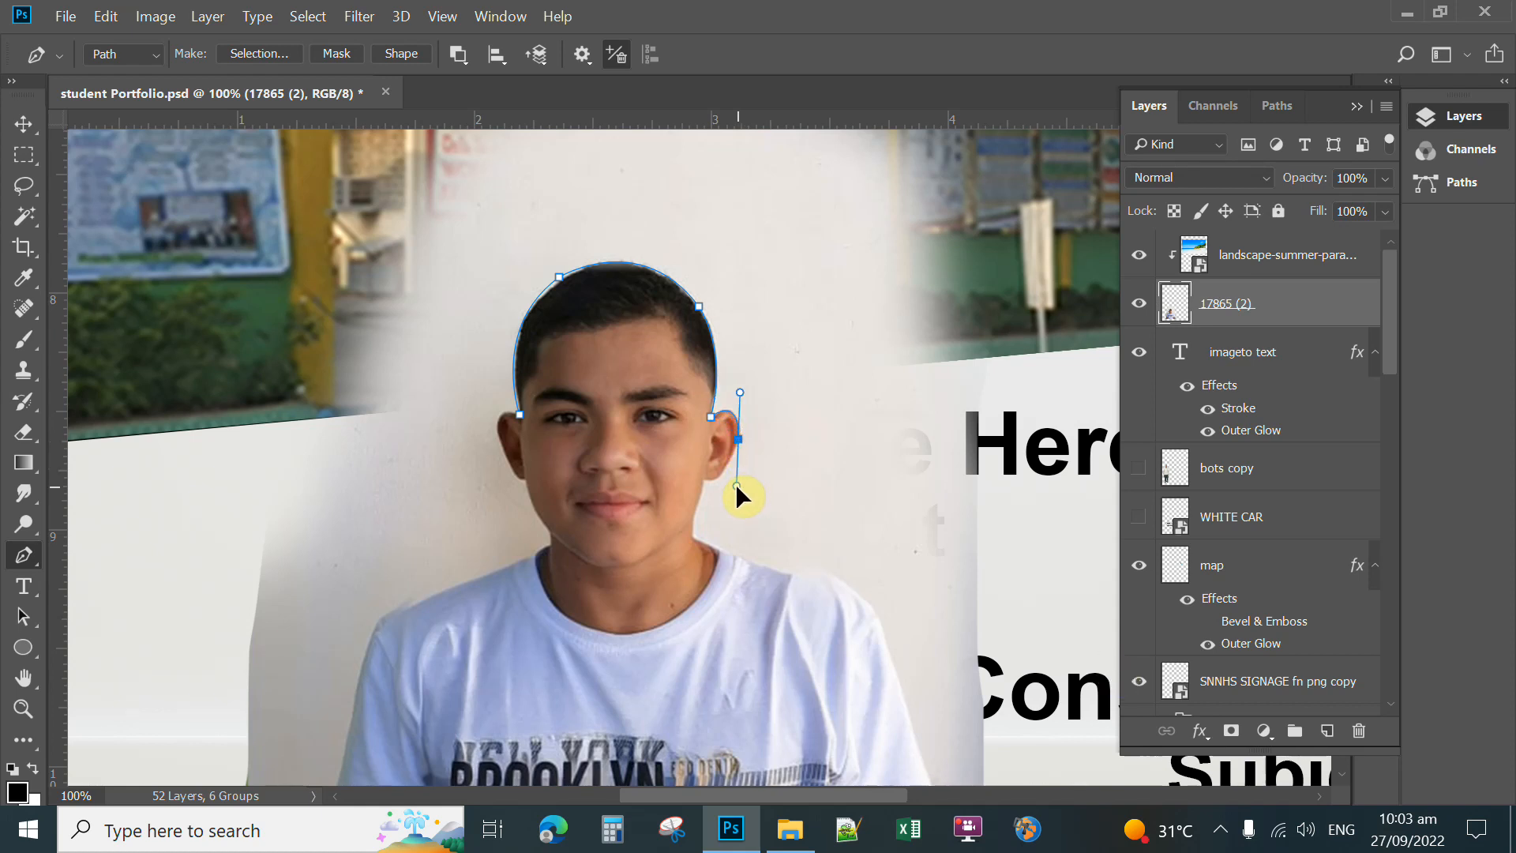
{"action": "left_click", "coordinate": [740, 440], "text": "alt"}
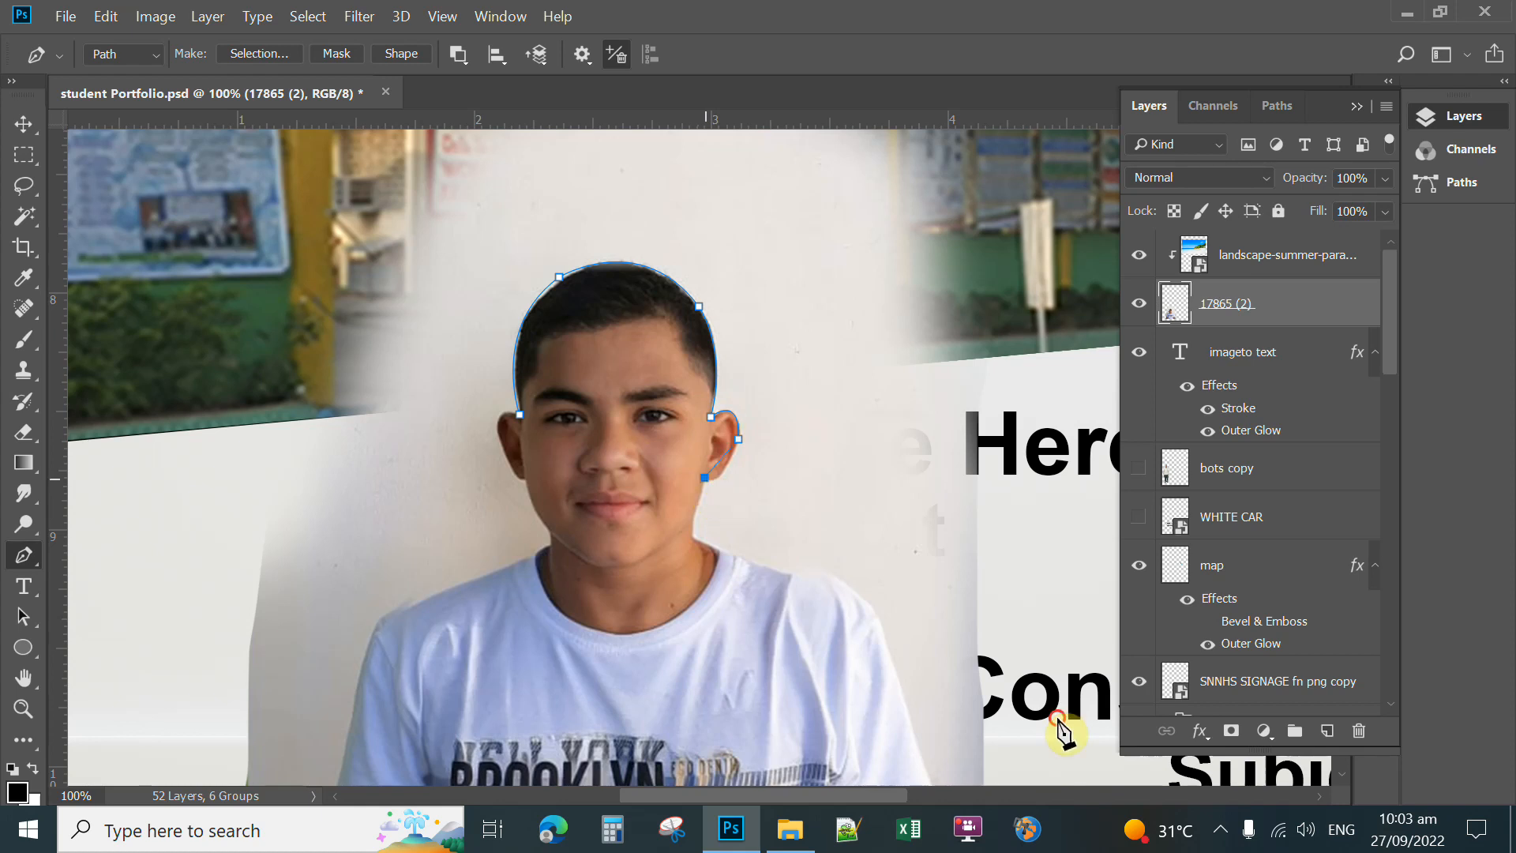
{"action": "mouse_move", "coordinate": [705, 477]}
{"action": "left_mouse_down"}
{"action": "mouse_move", "coordinate": [682, 483]}
{"action": "mouse_move", "coordinate": [680, 465]}
{"action": "left_mouse_up"}
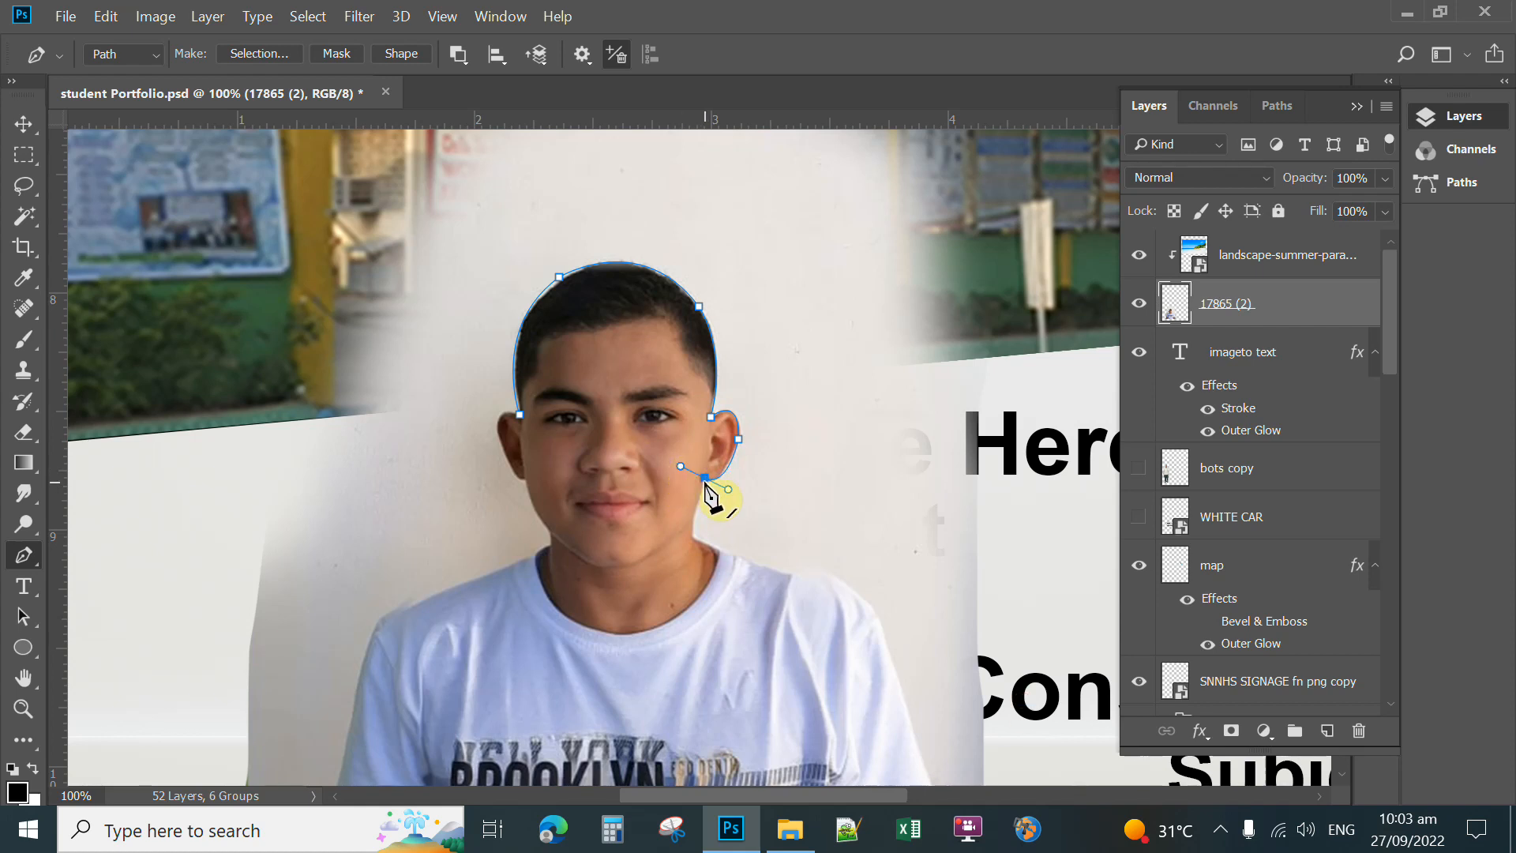
{"action": "left_click", "coordinate": [705, 478], "text": "alt"}
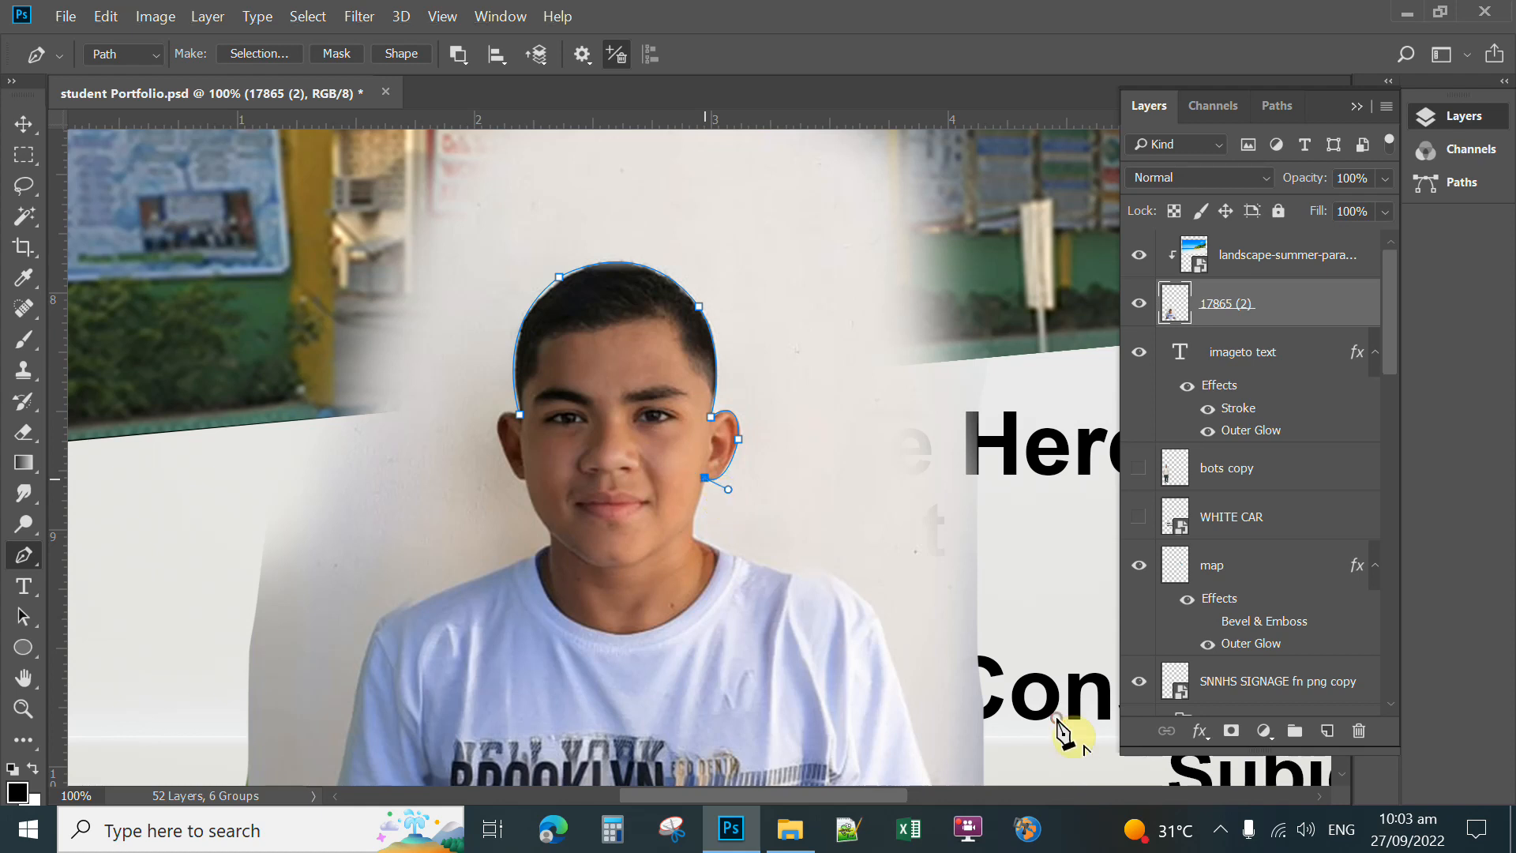
- Extend the path from the earlobe down the jaw and neck and out along the right-hand shoulder
{"action": "left_click", "coordinate": [693, 513]}
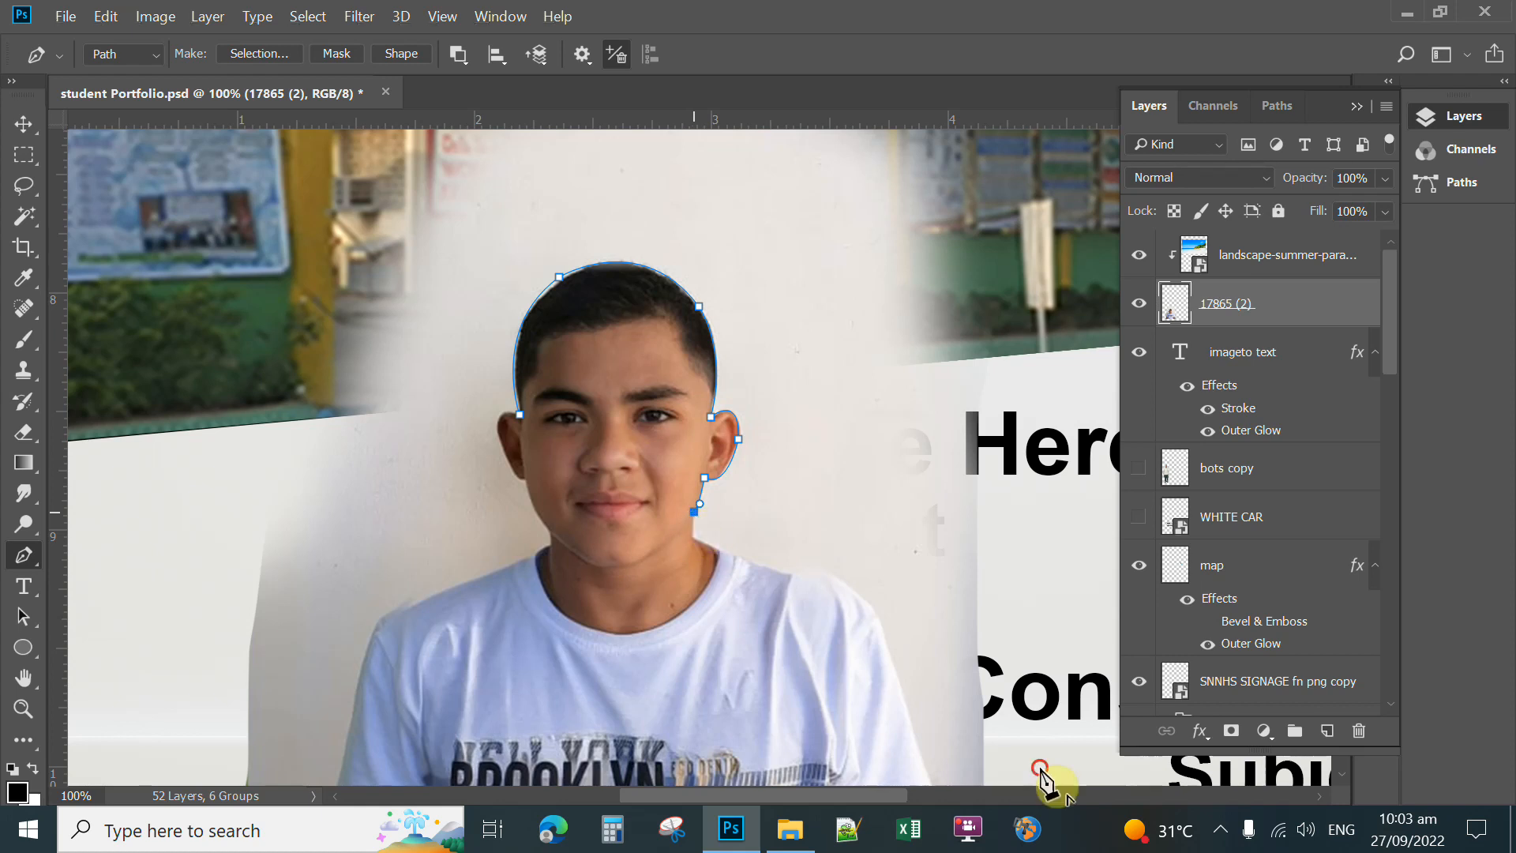
{"action": "left_click", "coordinate": [694, 538]}
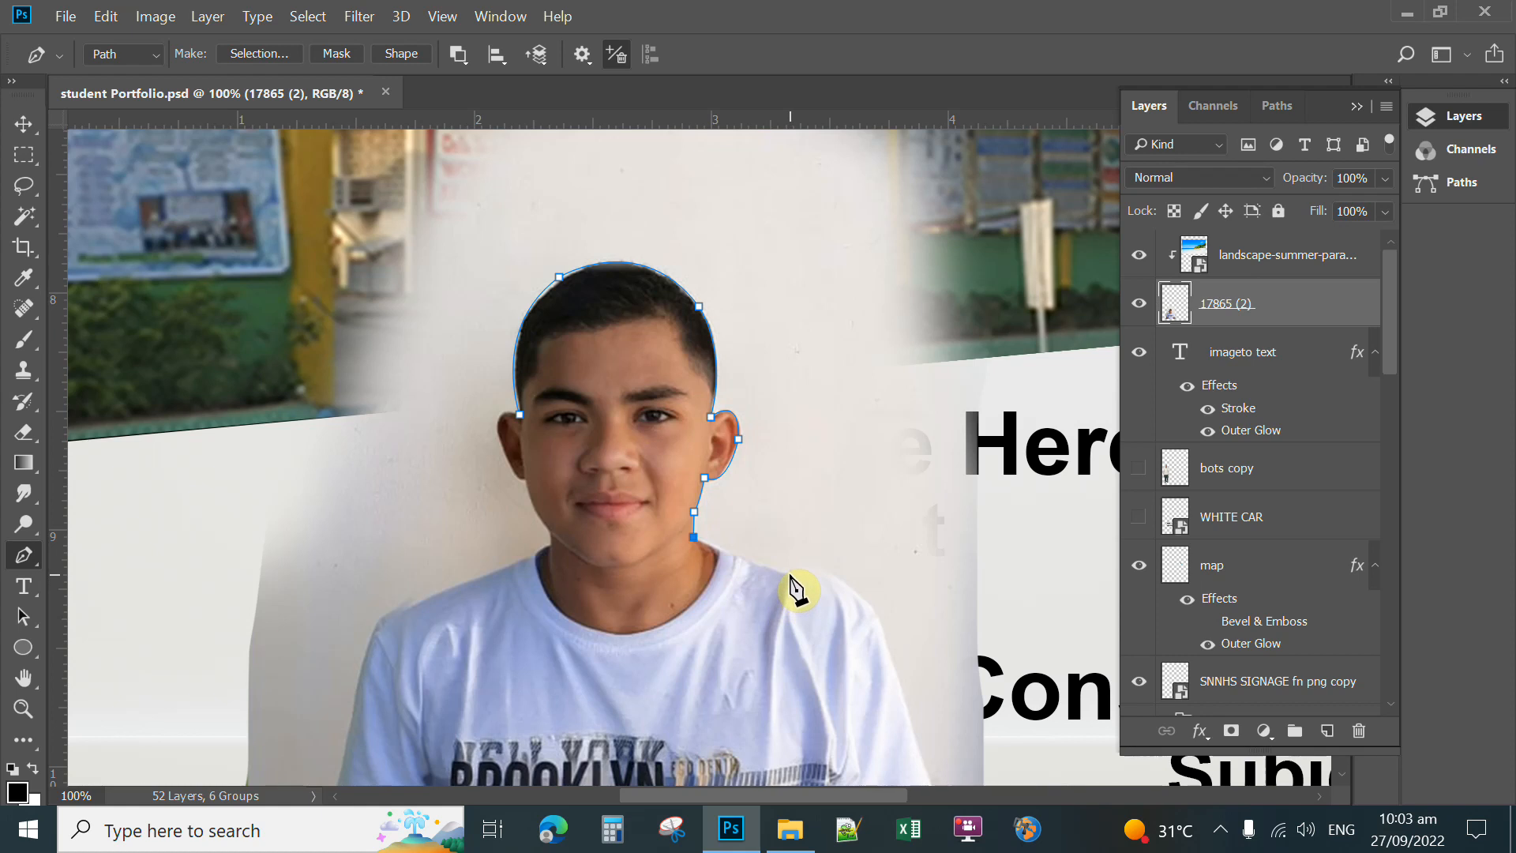
{"action": "left_click_drag", "start_coordinate": [789, 574], "coordinate": [794, 579]}
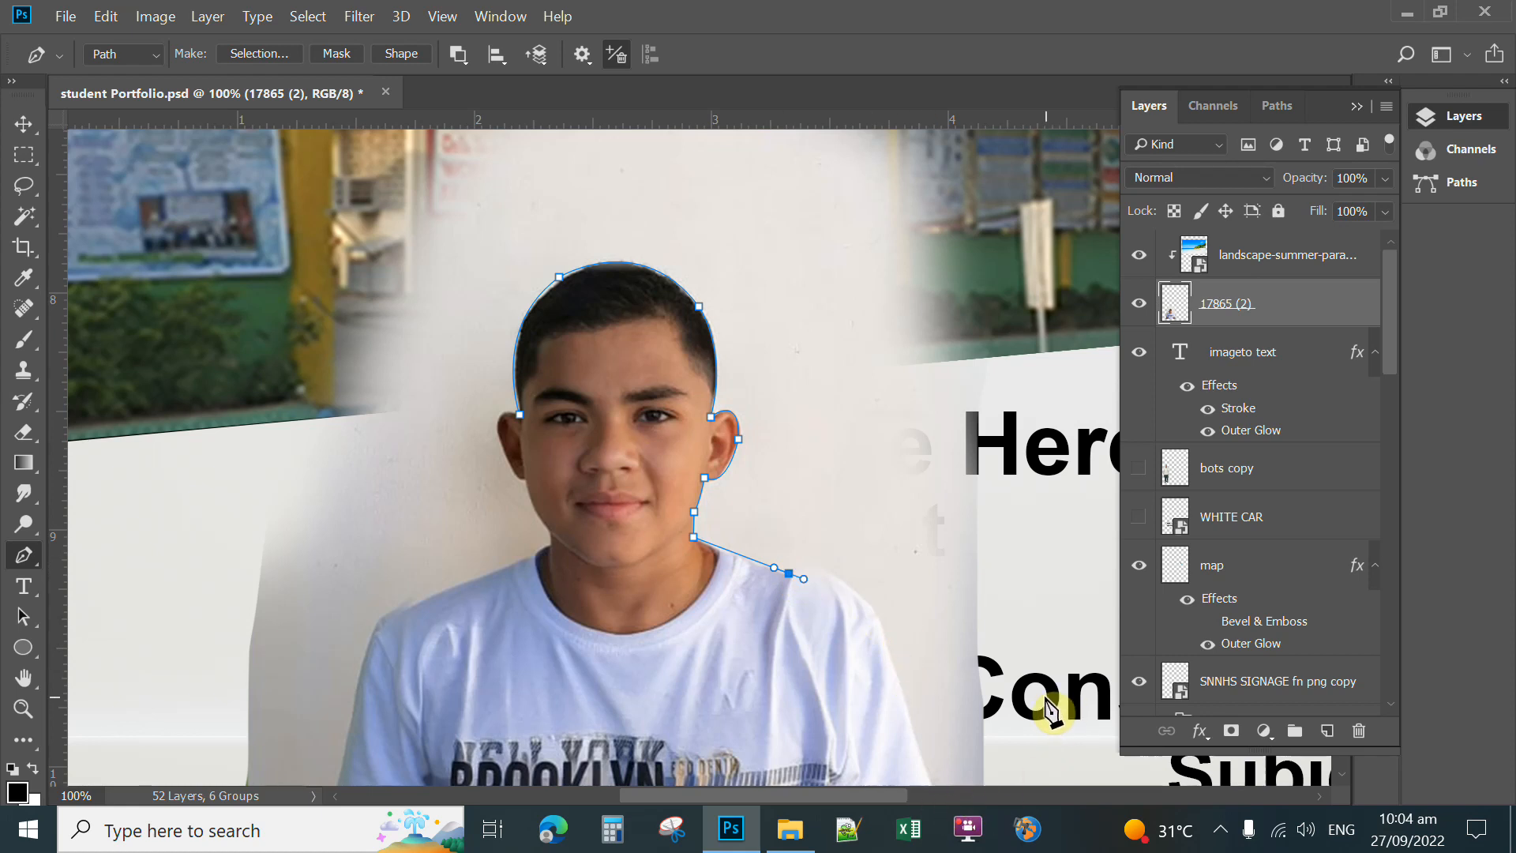
- Route the path with straight segments out past the photo's right side and around above the wall background to its left side
{"action": "left_click_drag", "start_coordinate": [1035, 500], "coordinate": [936, 607]}
{"action": "left_click", "coordinate": [1022, 677]}
{"action": "left_click", "coordinate": [1043, 382]}
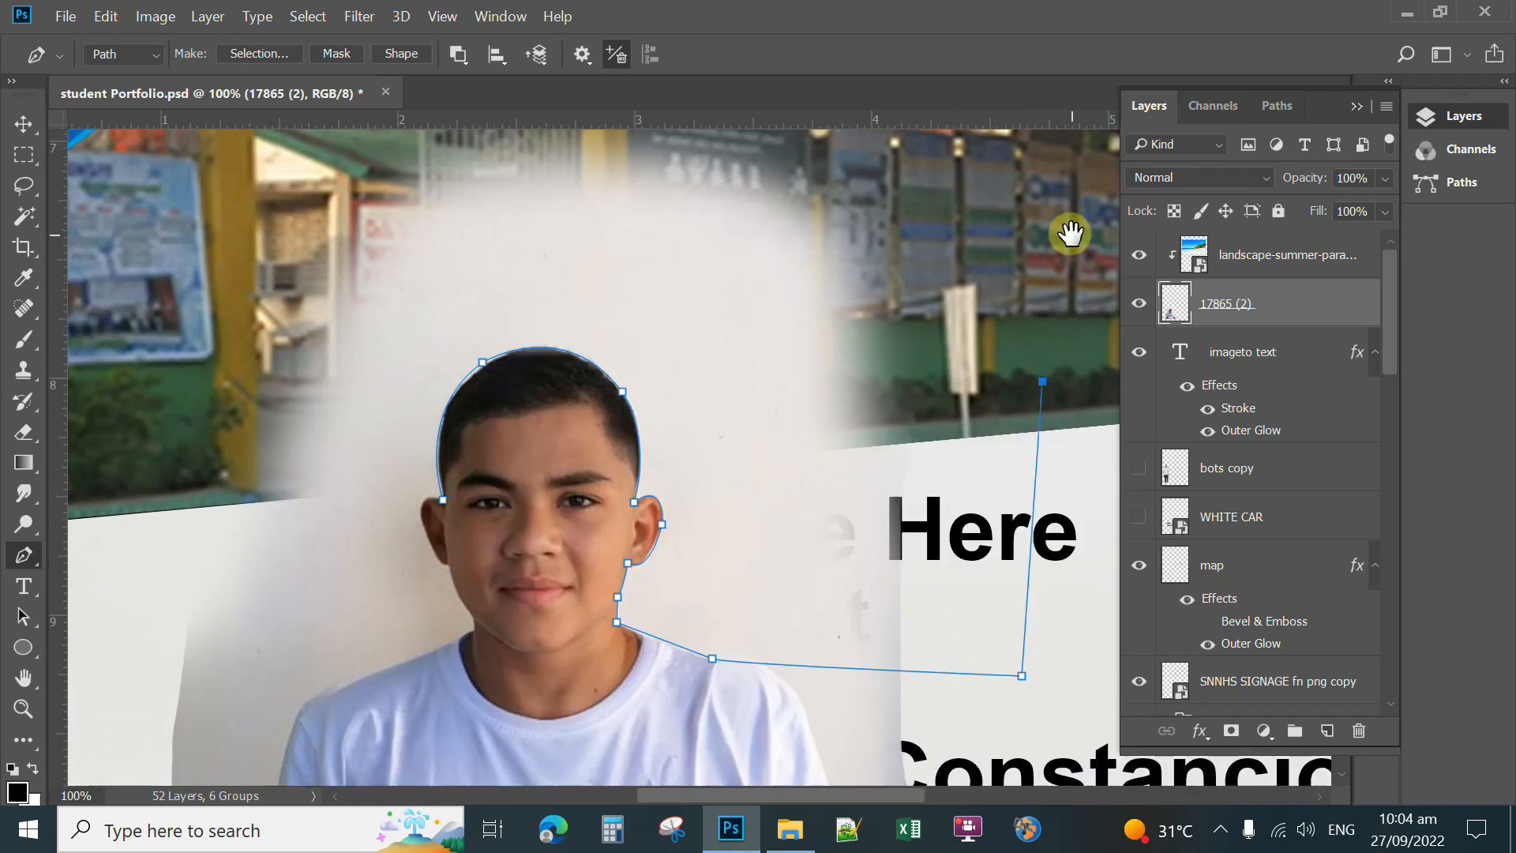
{"action": "left_click_drag", "start_coordinate": [1046, 277], "coordinate": [1027, 357]}
{"action": "left_click", "coordinate": [1024, 194]}
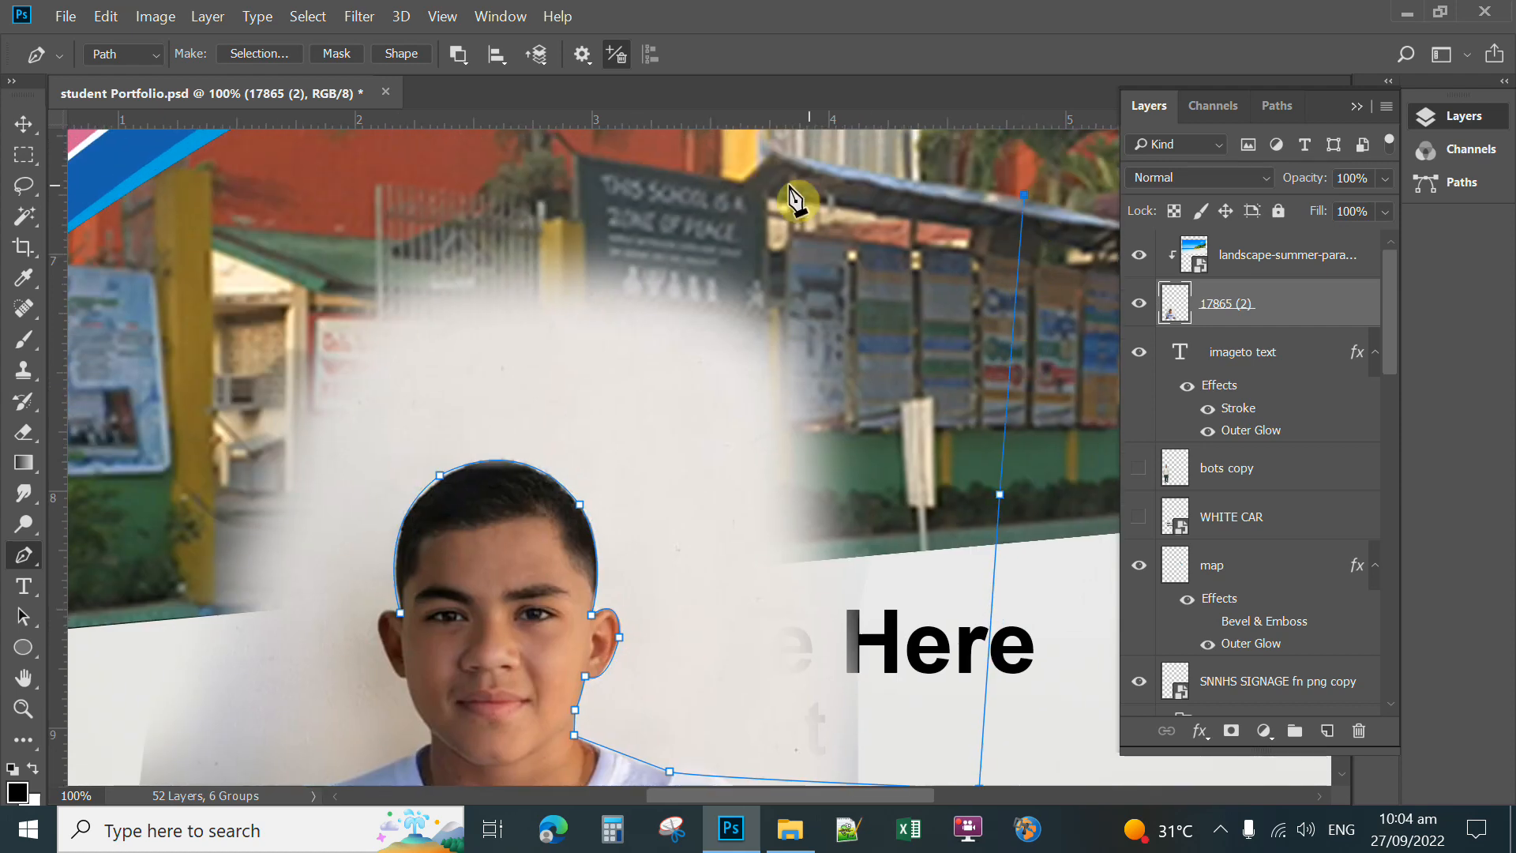
{"action": "left_click", "coordinate": [727, 144]}
{"action": "left_click", "coordinate": [319, 165]}
{"action": "left_click", "coordinate": [170, 228]}
{"action": "left_click", "coordinate": [116, 387]}
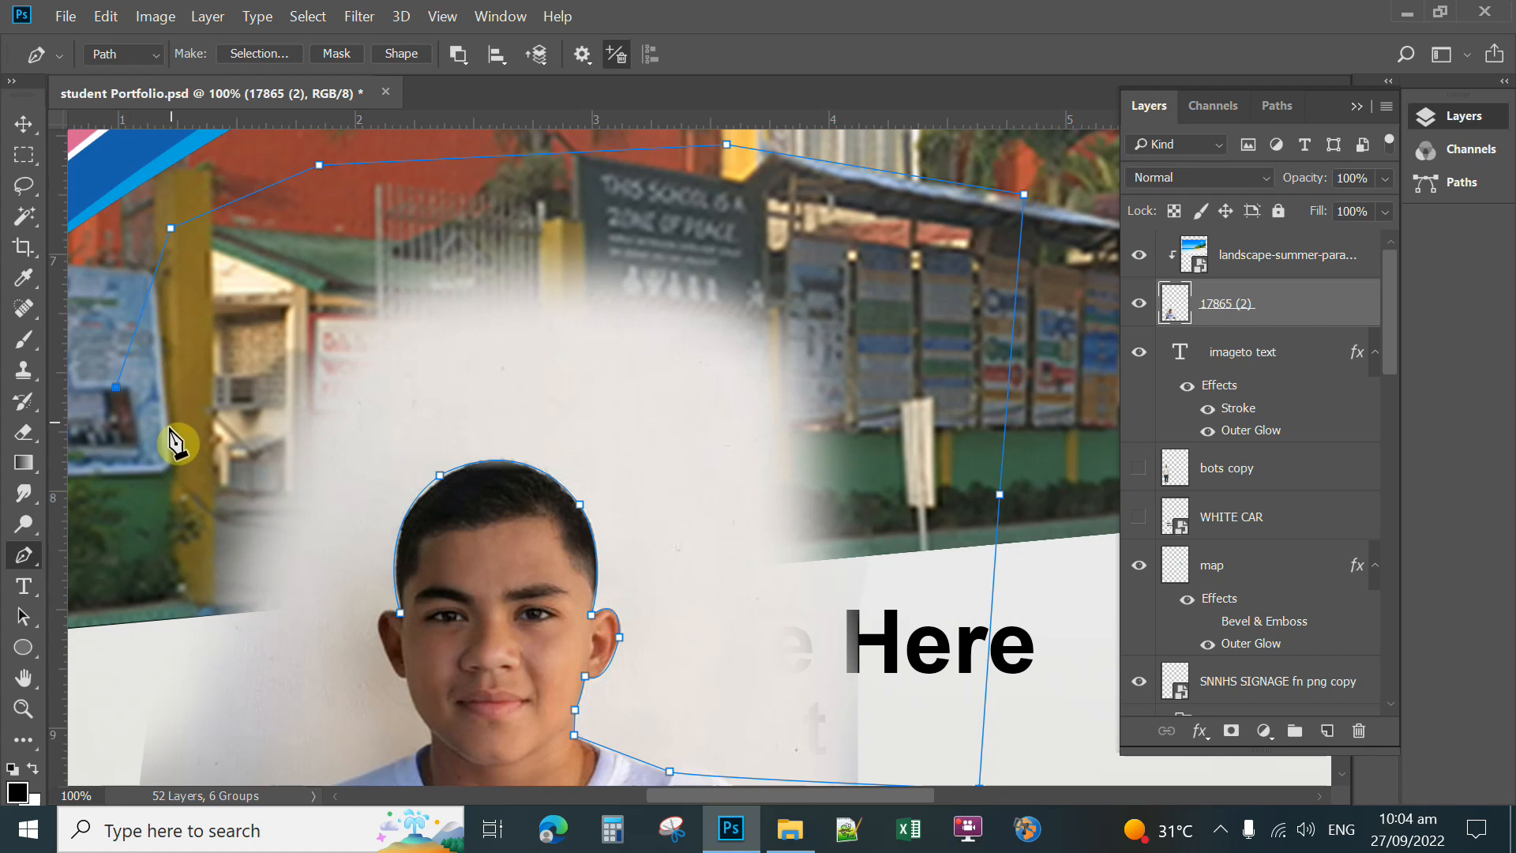
- Bring the path down the photo's left side, back in above the shoulder, and close it at the starting point by the left-hand ear
{"action": "left_click_drag", "start_coordinate": [163, 508], "coordinate": [430, 363]}
{"action": "left_click", "coordinate": [309, 522]}
{"action": "left_click", "coordinate": [327, 621]}
{"action": "left_click", "coordinate": [518, 614]}
{"action": "left_click", "coordinate": [611, 554]}
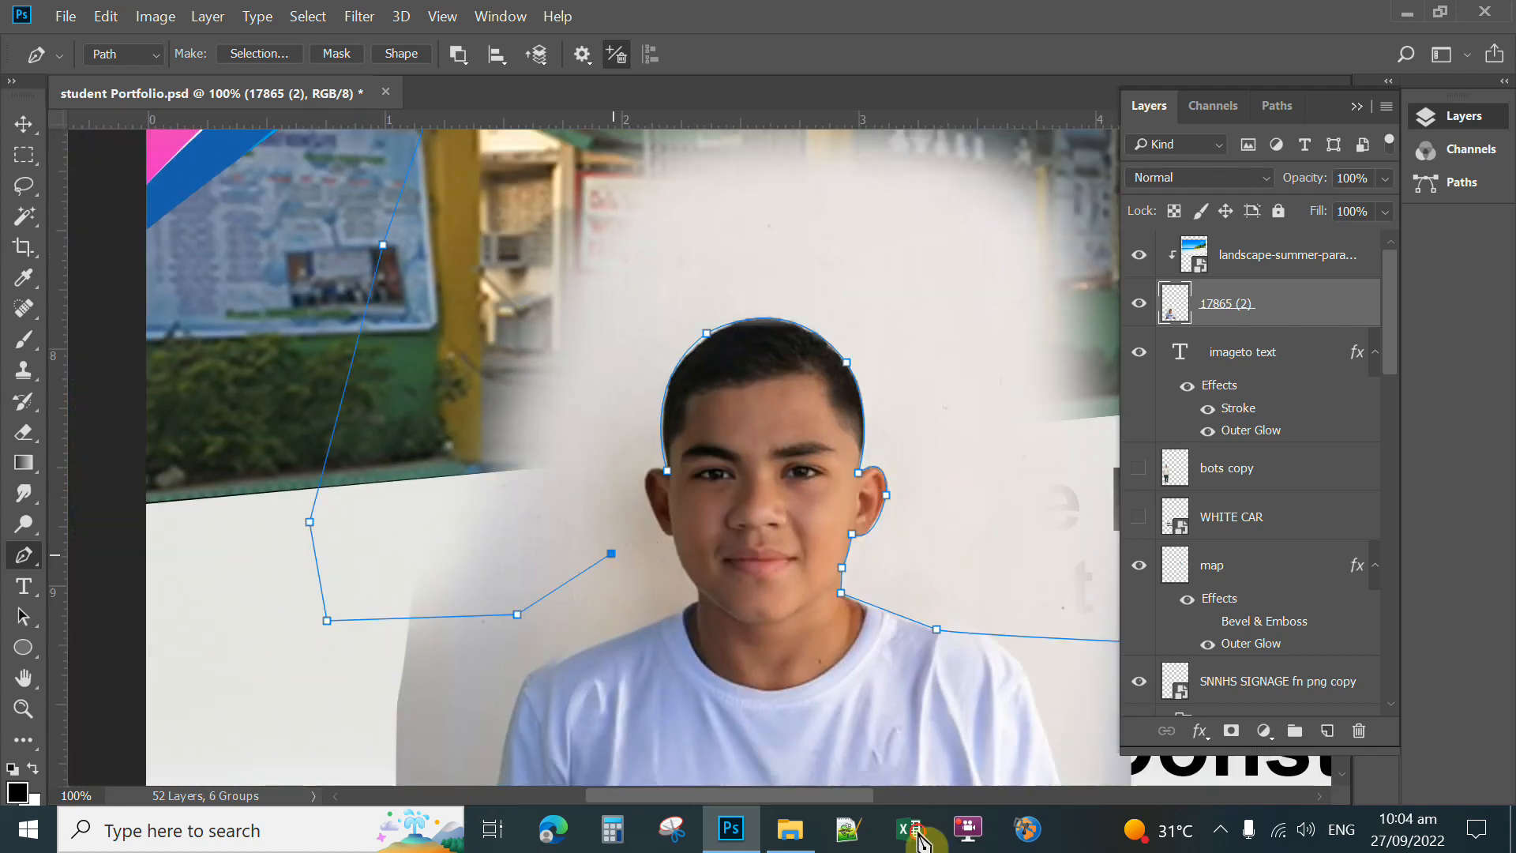
{"action": "left_click", "coordinate": [617, 442]}
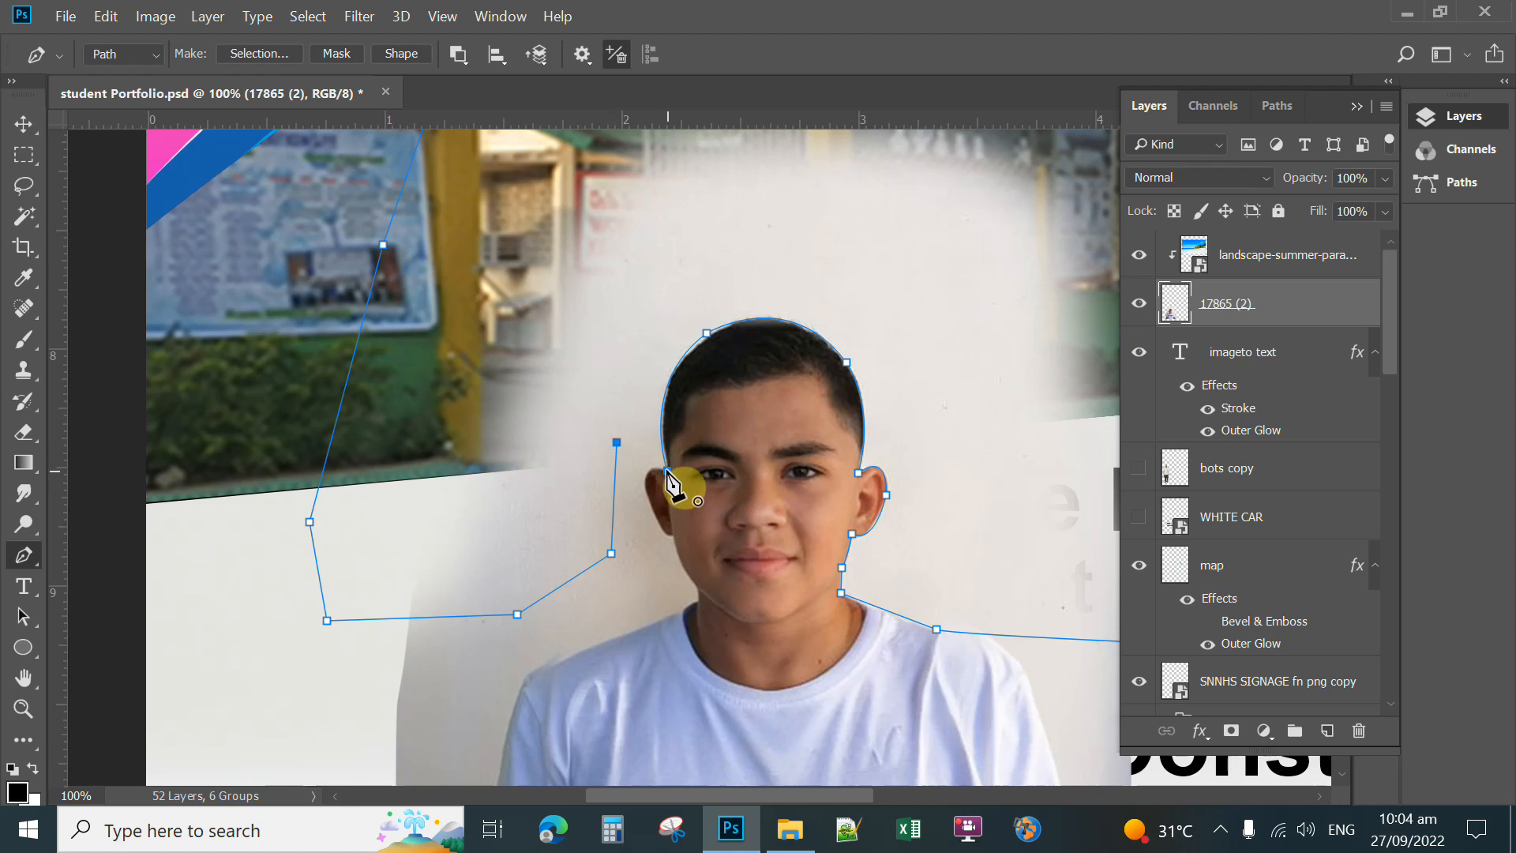
{"action": "left_click", "coordinate": [667, 472]}
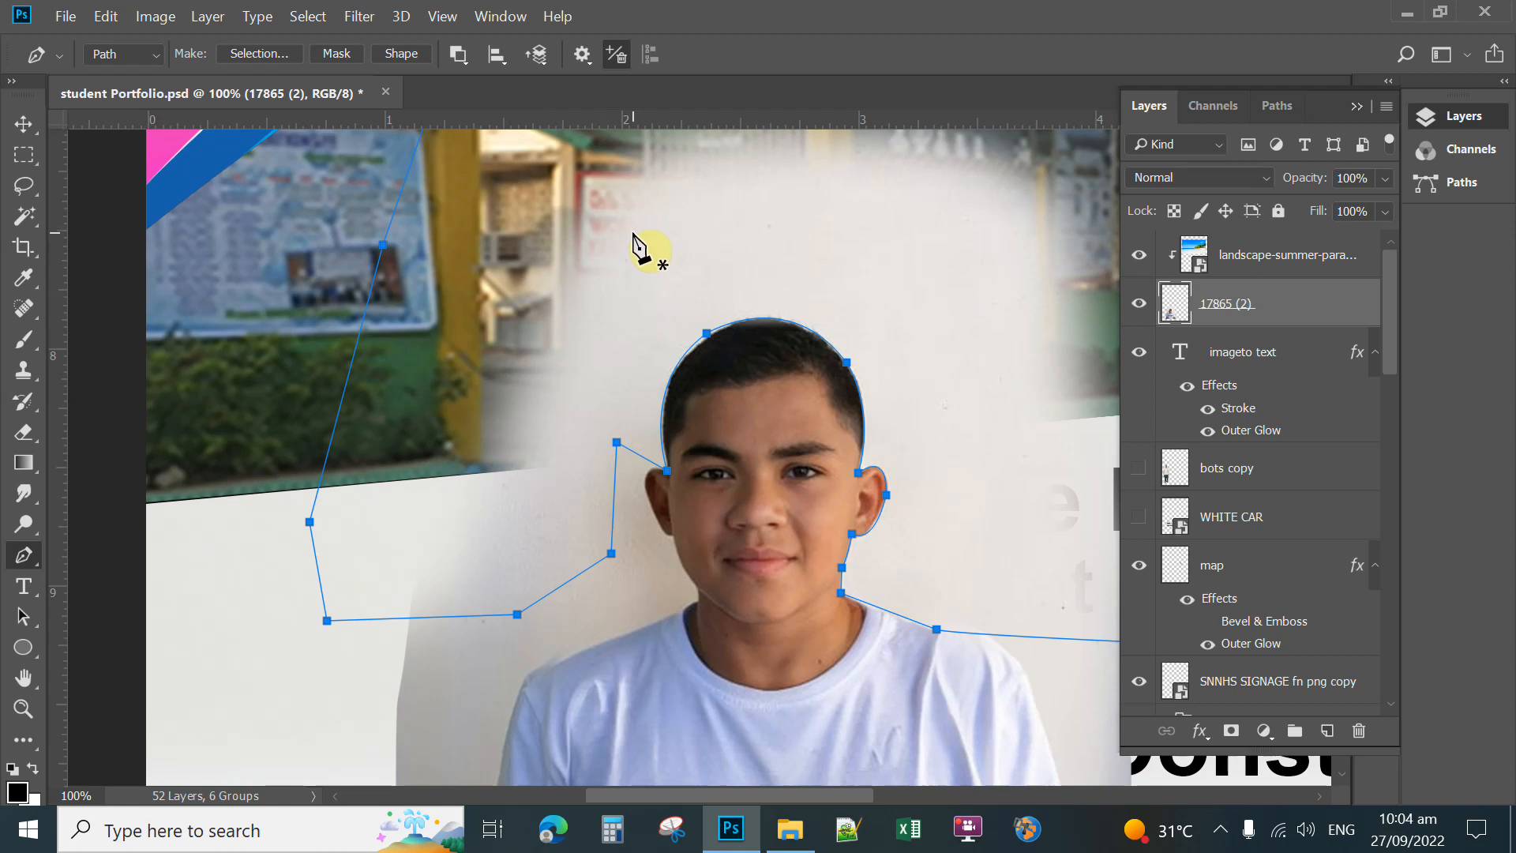
- Convert the closed path into a new anti-aliased selection with a feather radius of 0 pixels
{"action": "right_click", "coordinate": [950, 342]}
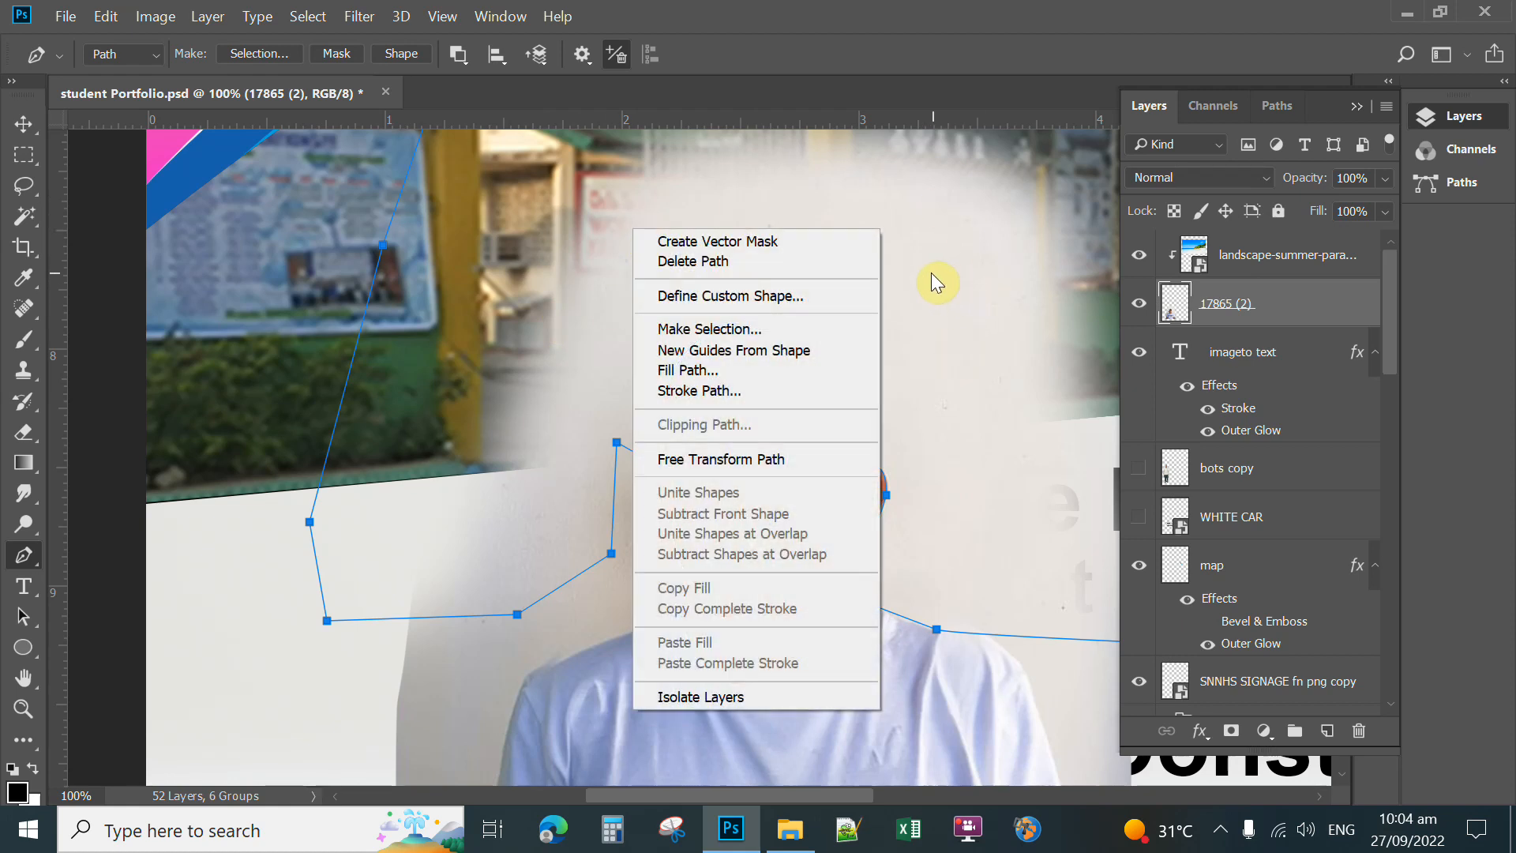
{"action": "left_click", "coordinate": [733, 330]}
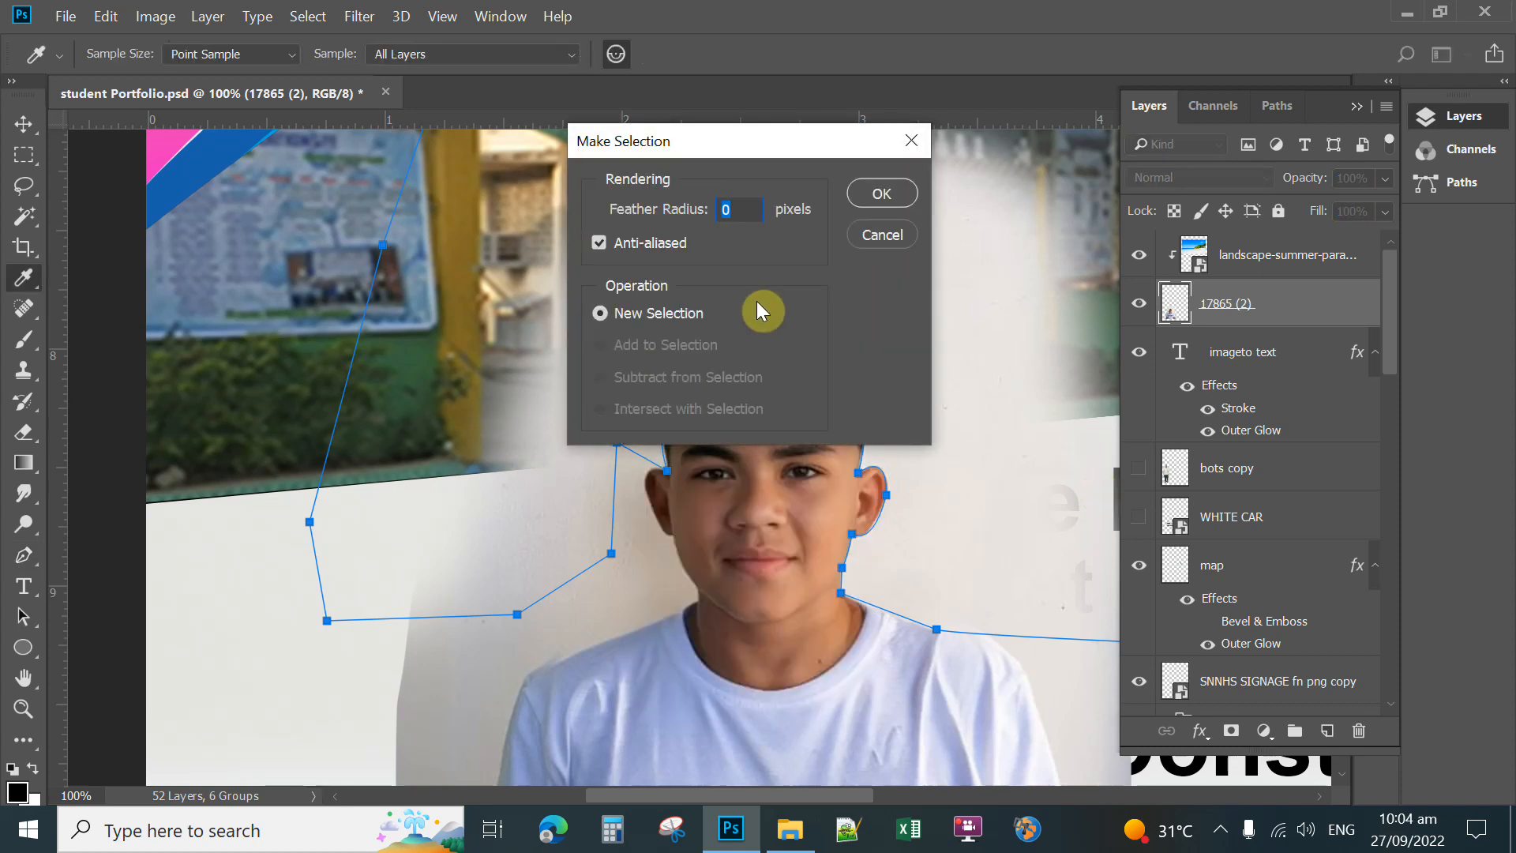
{"action": "left_click", "coordinate": [895, 194]}
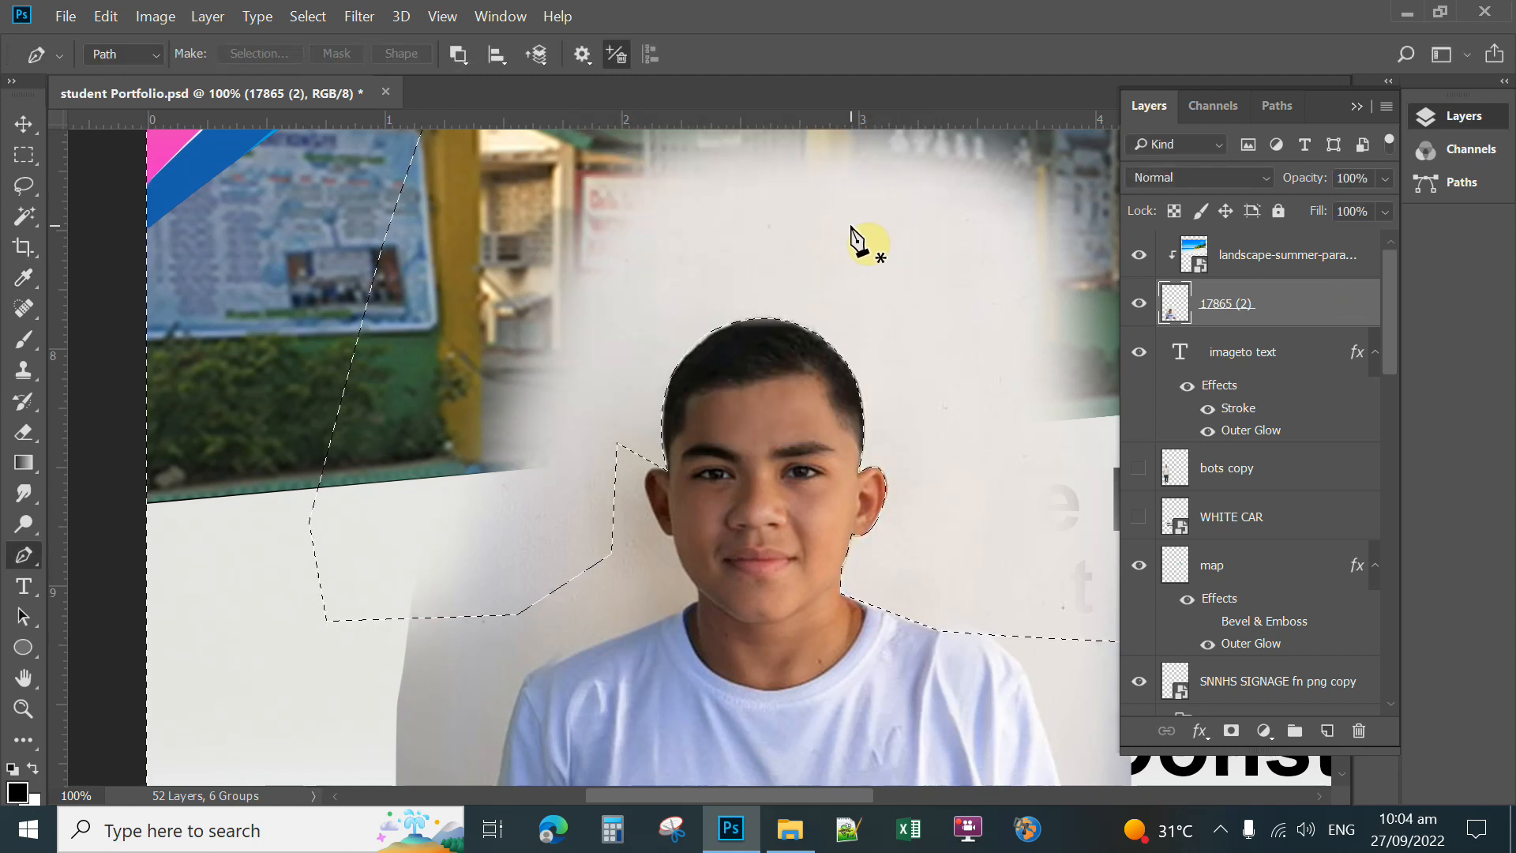
{"action": "key", "text": "Delete"}
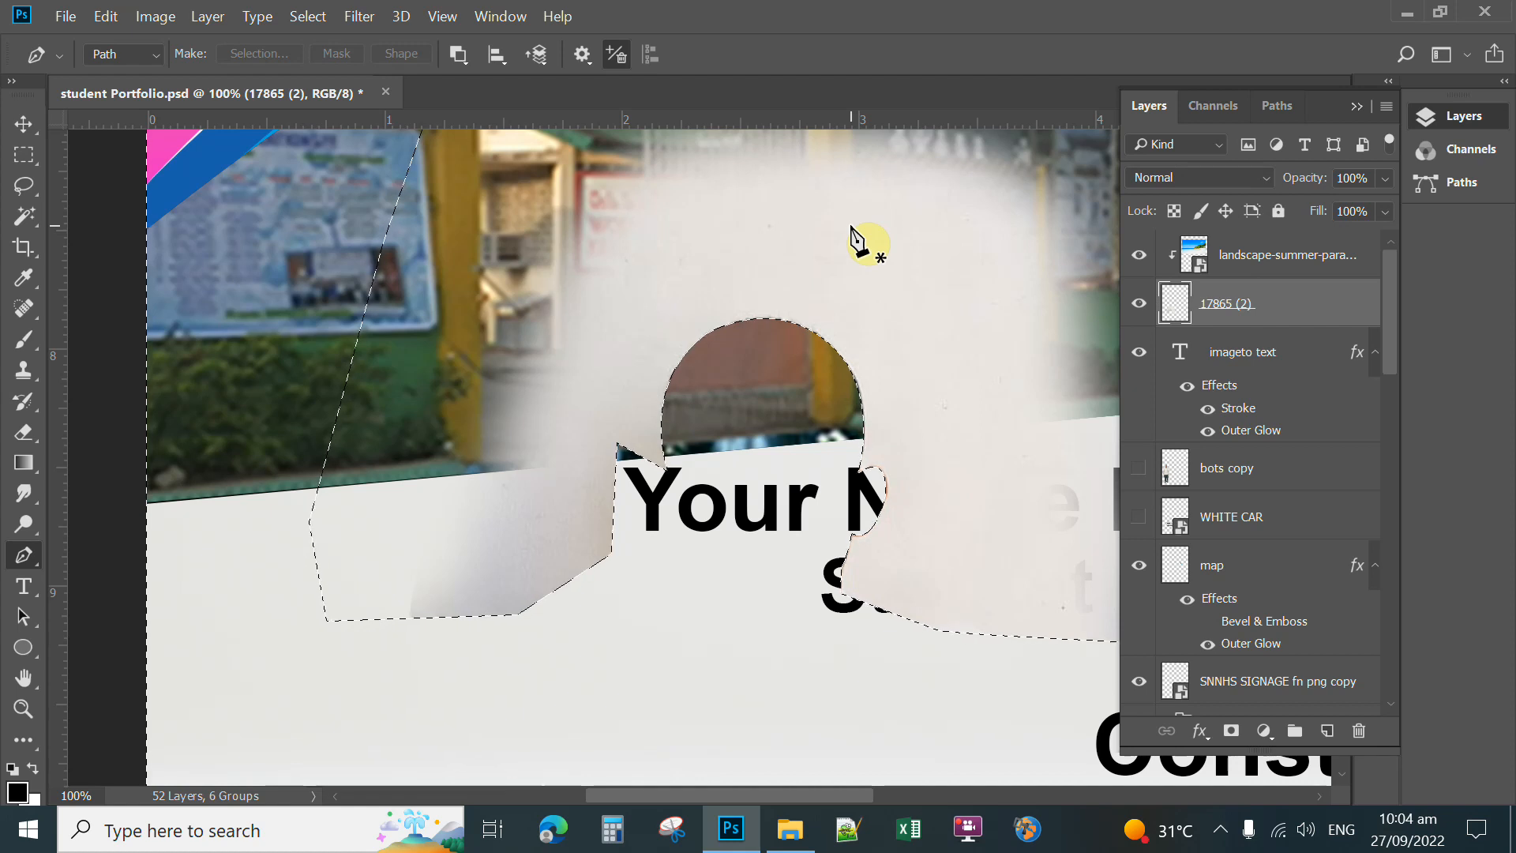
{"action": "left_click", "coordinate": [106, 16]}
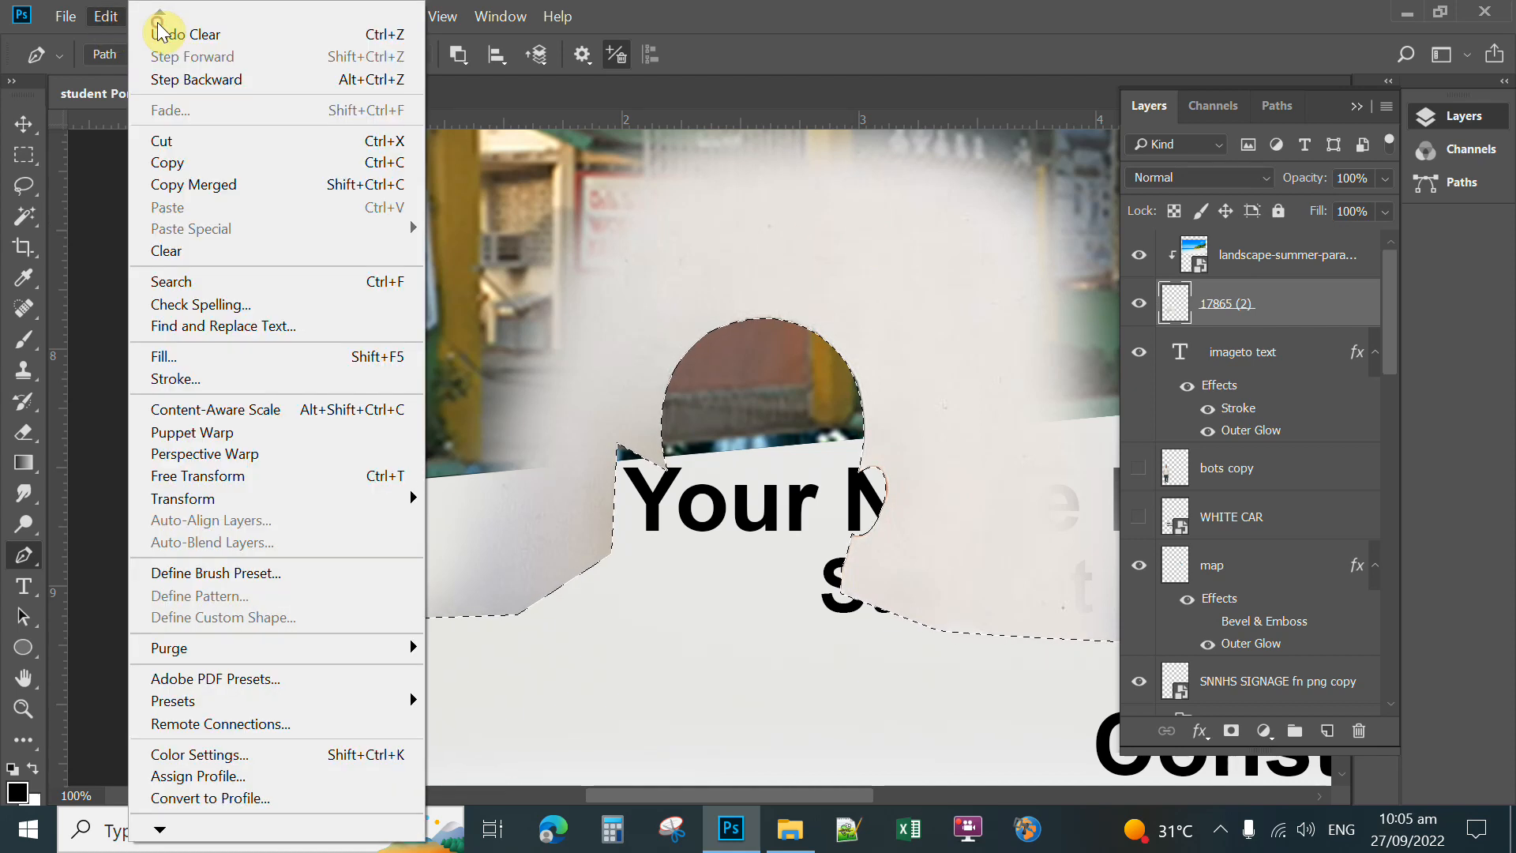
{"action": "left_click", "coordinate": [229, 115]}
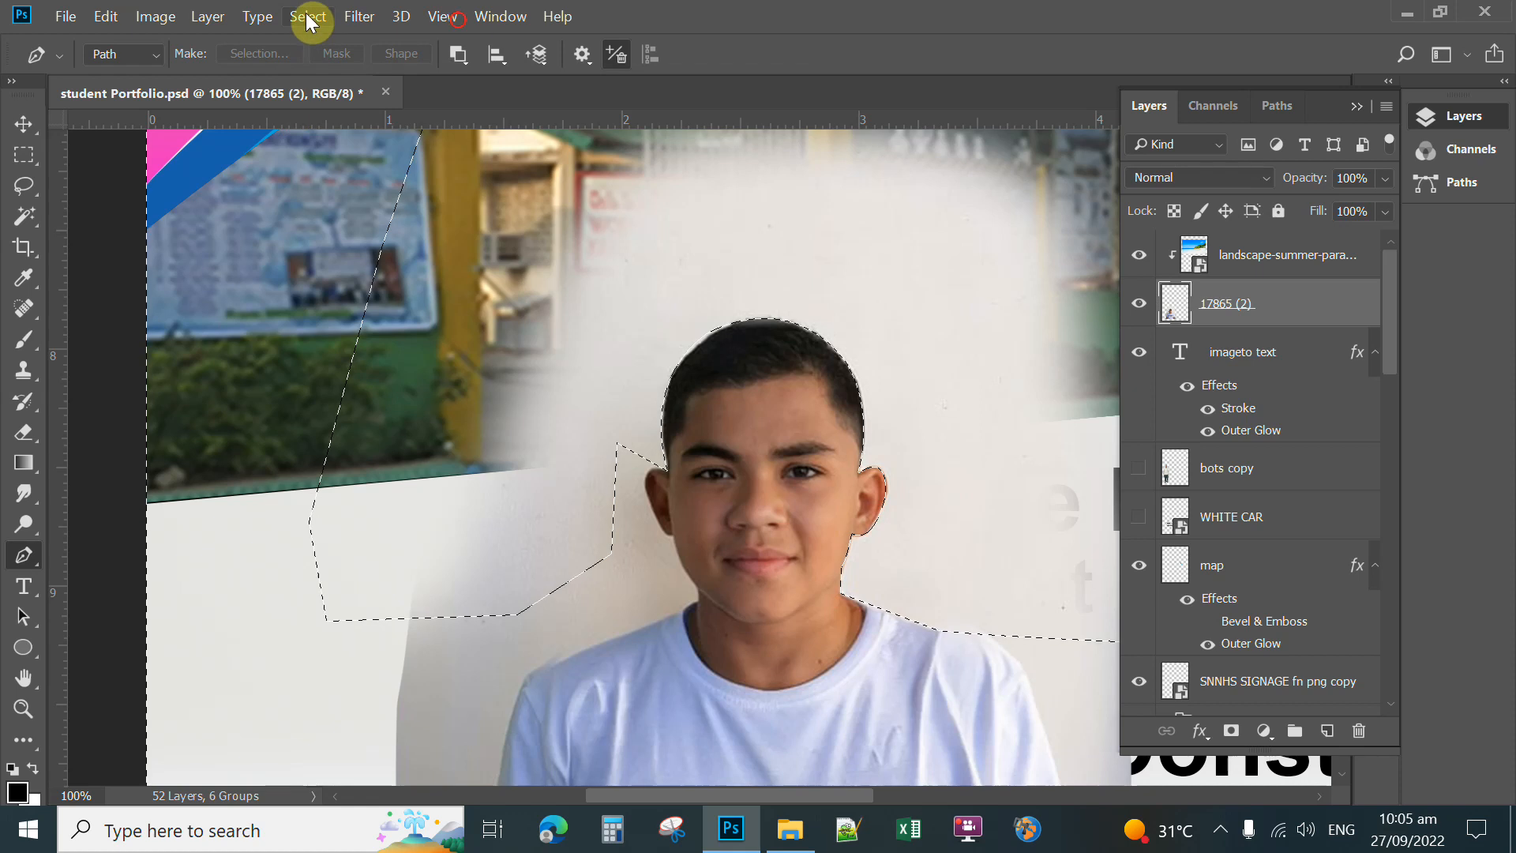
- Invert the selection, delete the wall background around the student's head, and deselect
{"action": "key", "text": "alt+s"}
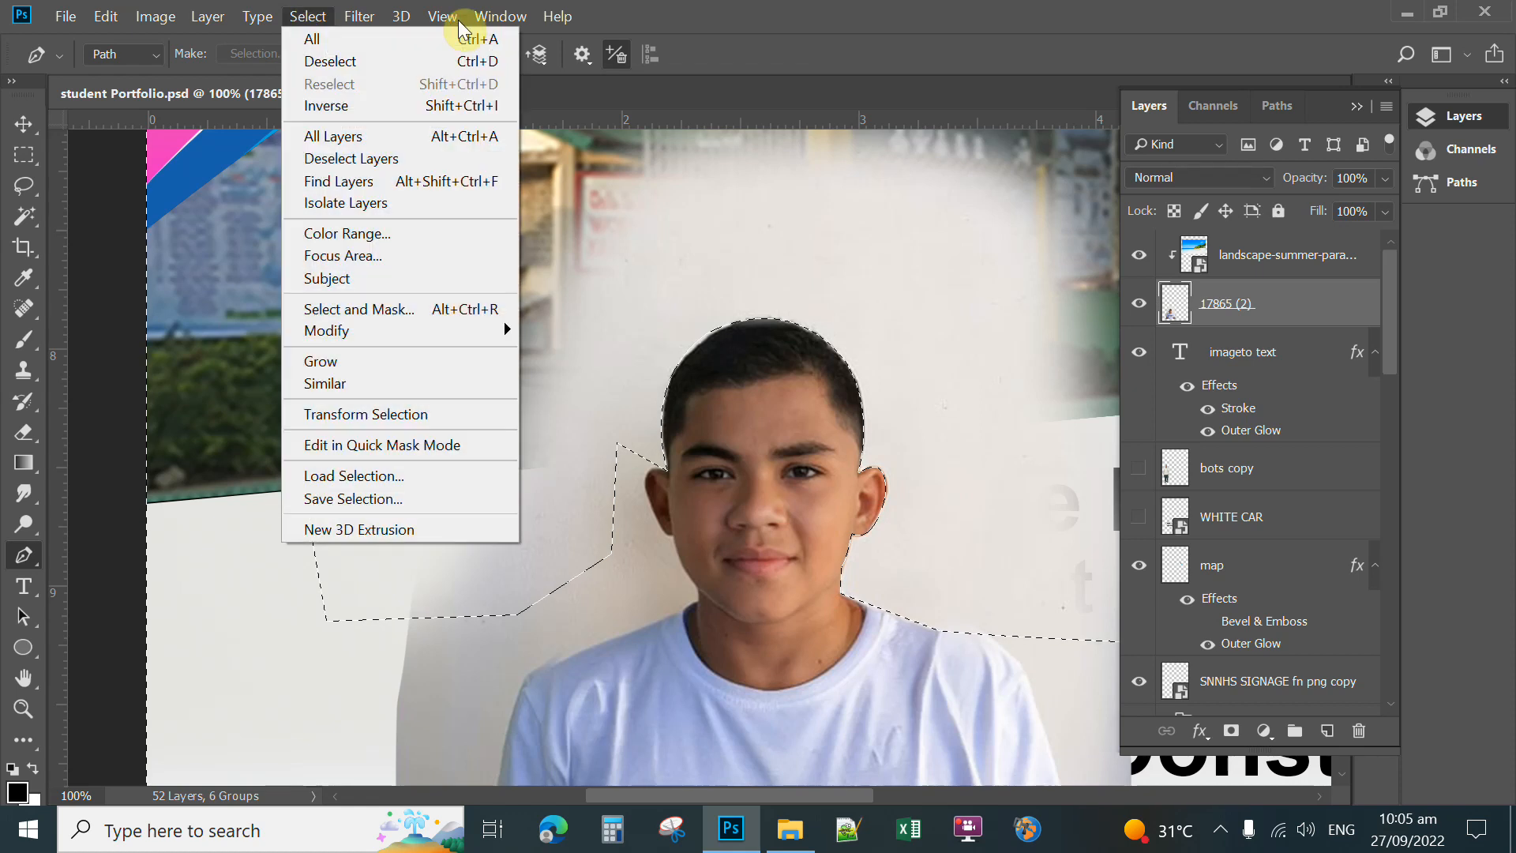
{"action": "left_click", "coordinate": [319, 108]}
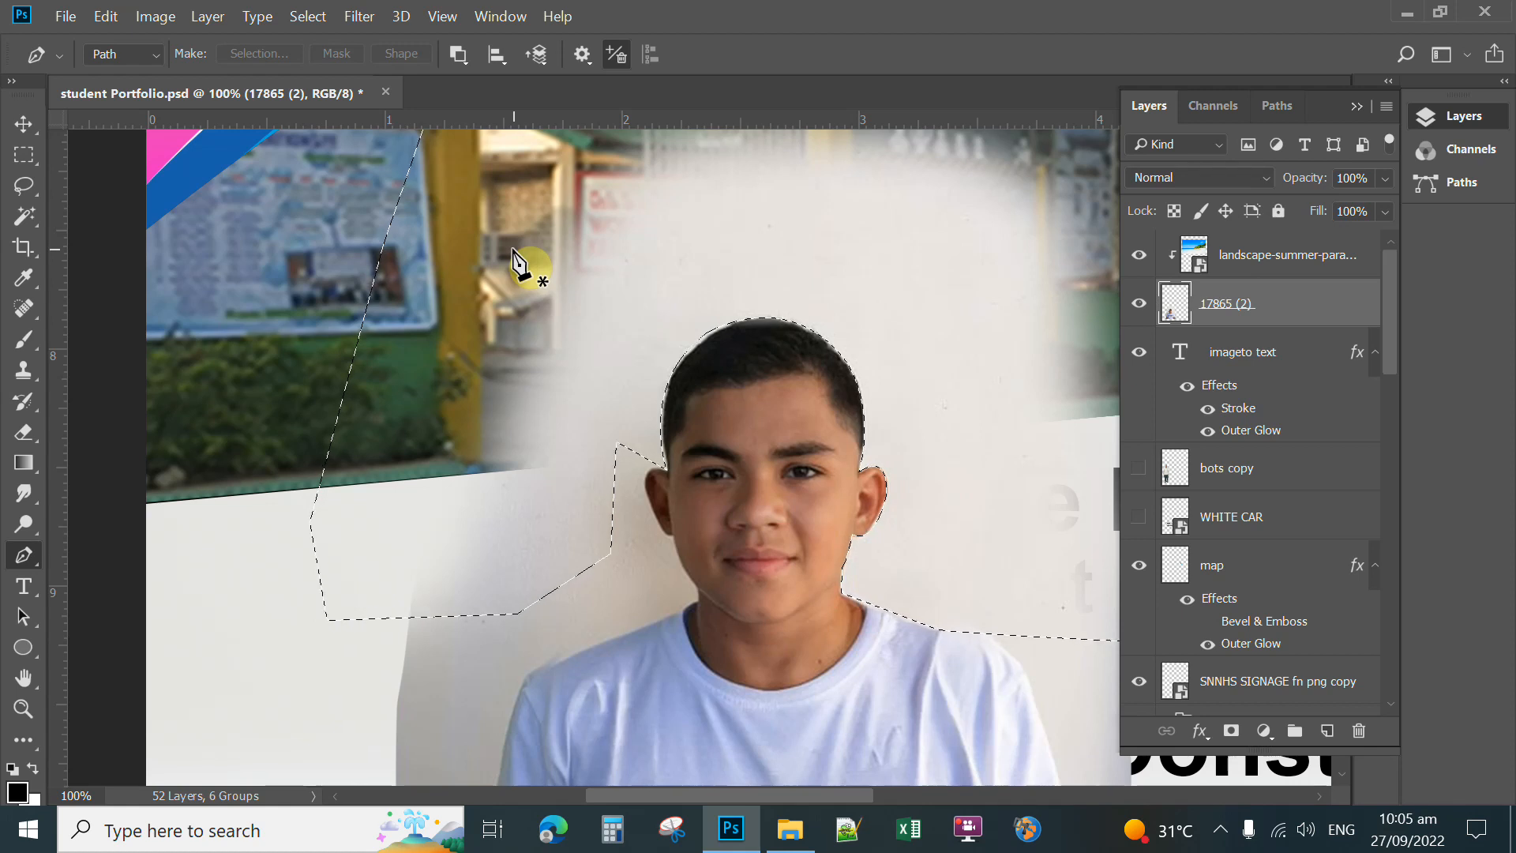
{"action": "key", "text": "Delete"}
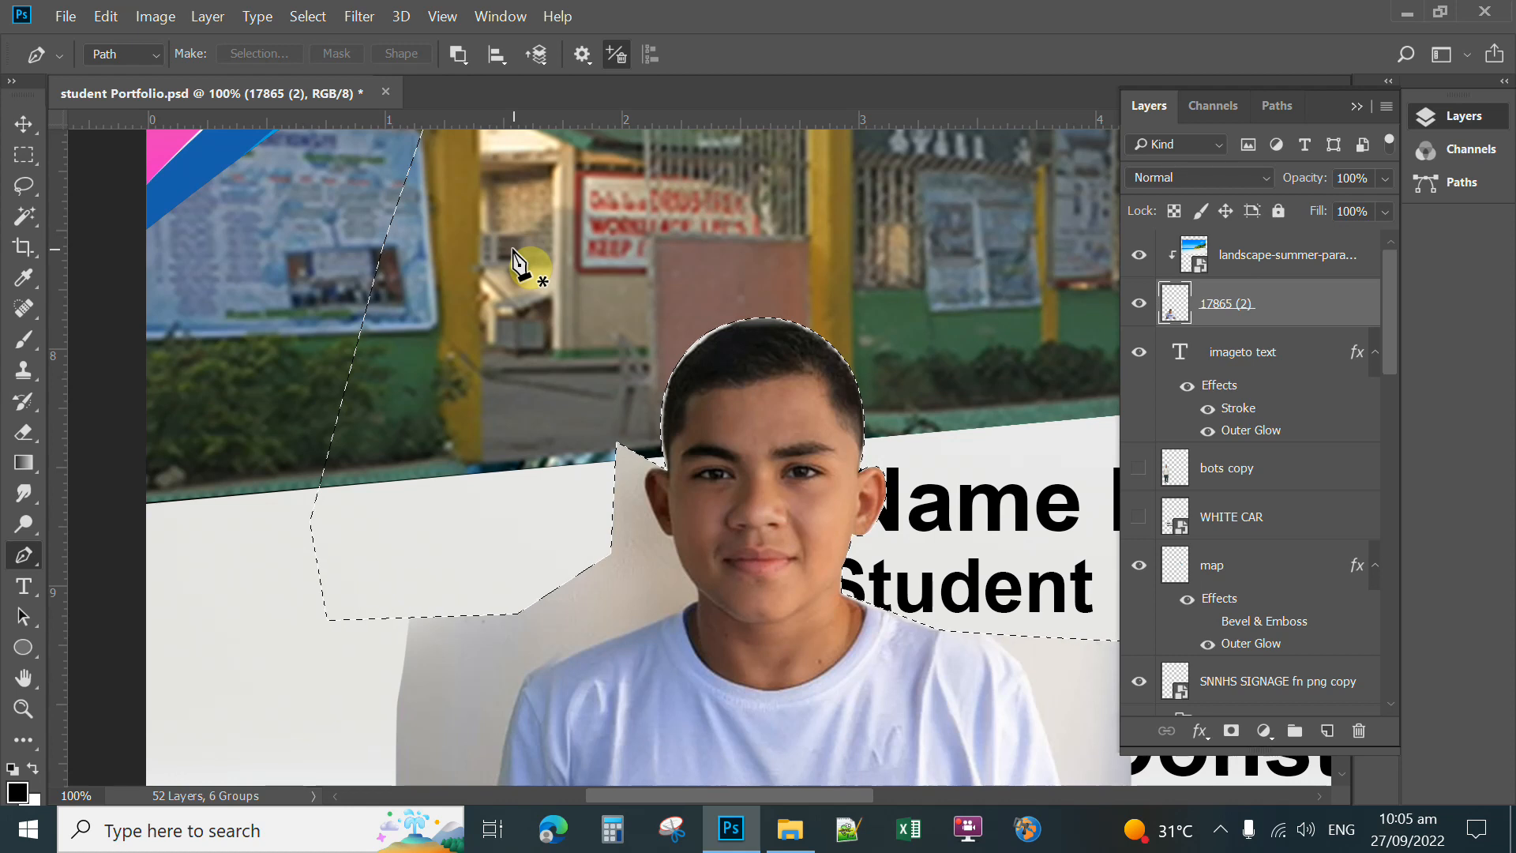
{"action": "key", "text": "ctrl+d"}
- Move the student photo up and left against the cover's left edge, beside the student name text
{"action": "key", "text": "ctrl+minus"}
{"action": "key", "text": "ctrl+minus"}
{"action": "key", "text": "ctrl+minus"}
{"action": "key", "text": "ctrl+minus"}
{"action": "left_click_drag", "start_coordinate": [830, 285], "coordinate": [666, 362]}
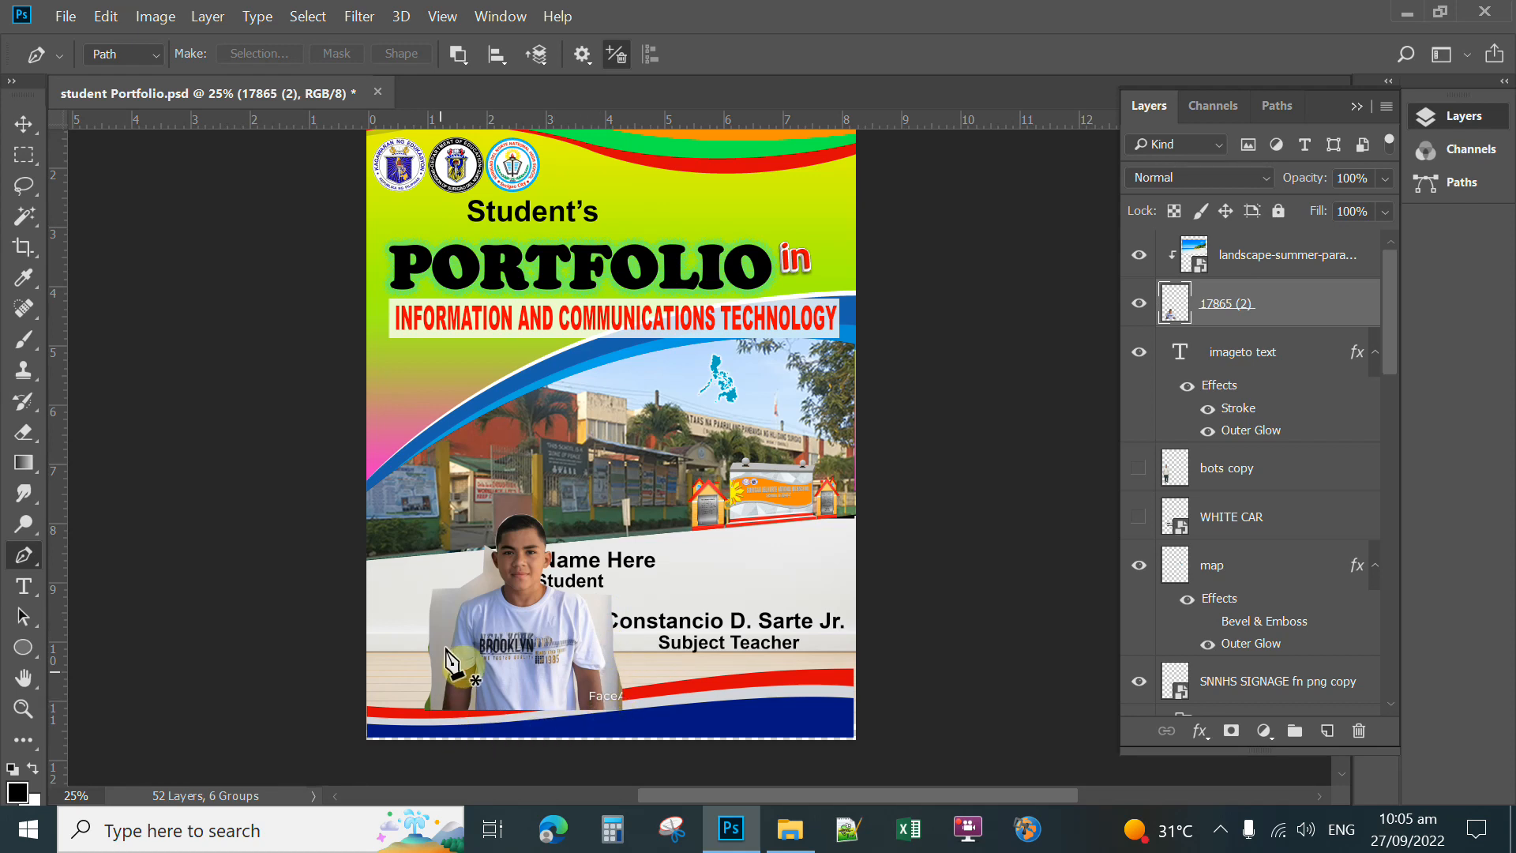
{"action": "key", "text": "v"}
{"action": "scroll", "coordinate": [490, 695], "scroll_direction": "up", "scroll_amount": 1}
{"action": "left_click_drag", "start_coordinate": [513, 653], "coordinate": [466, 562]}
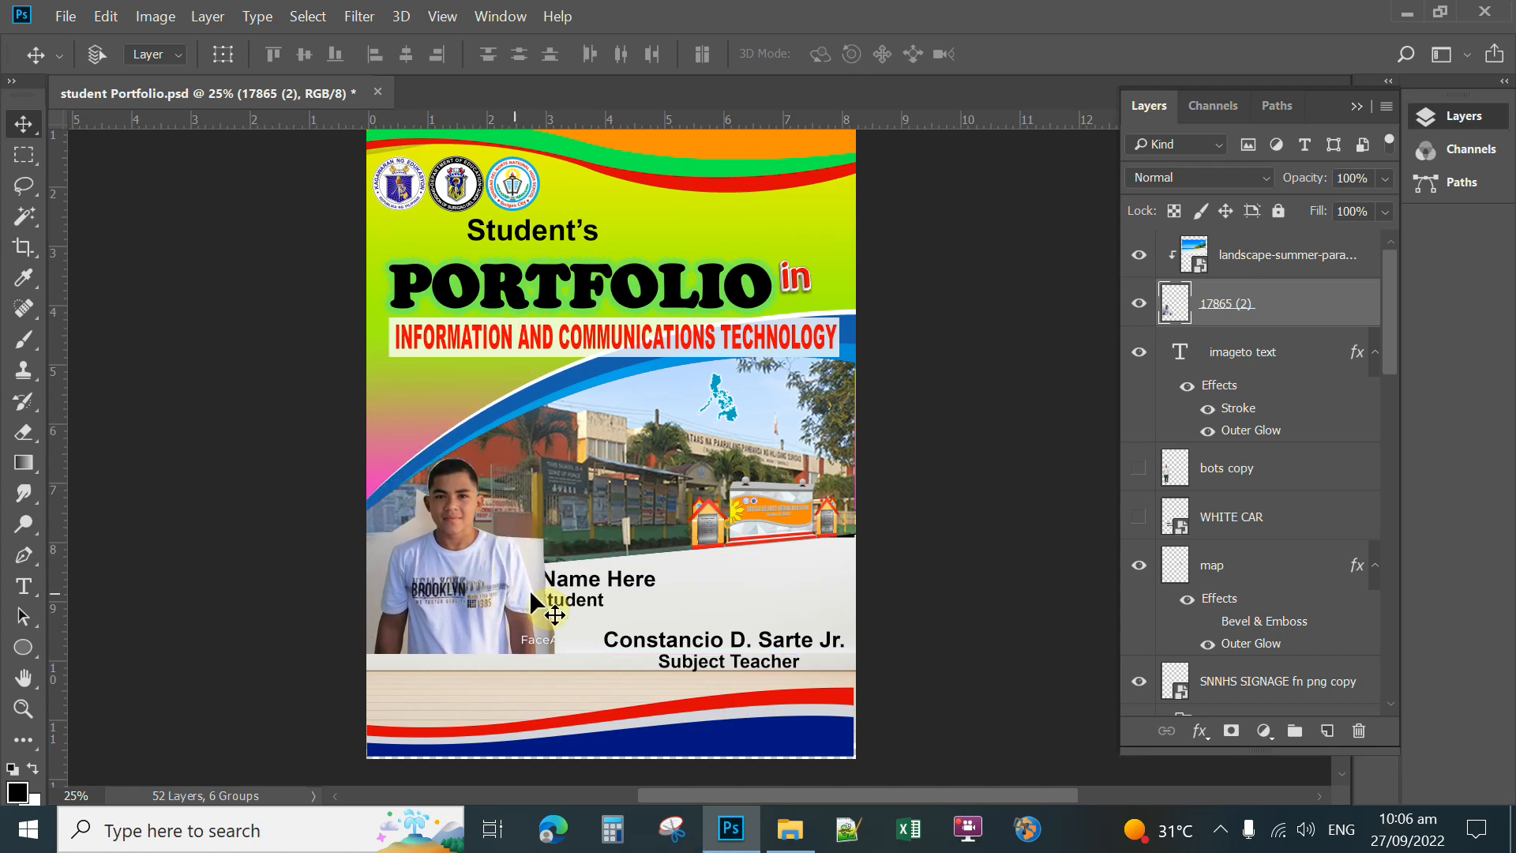